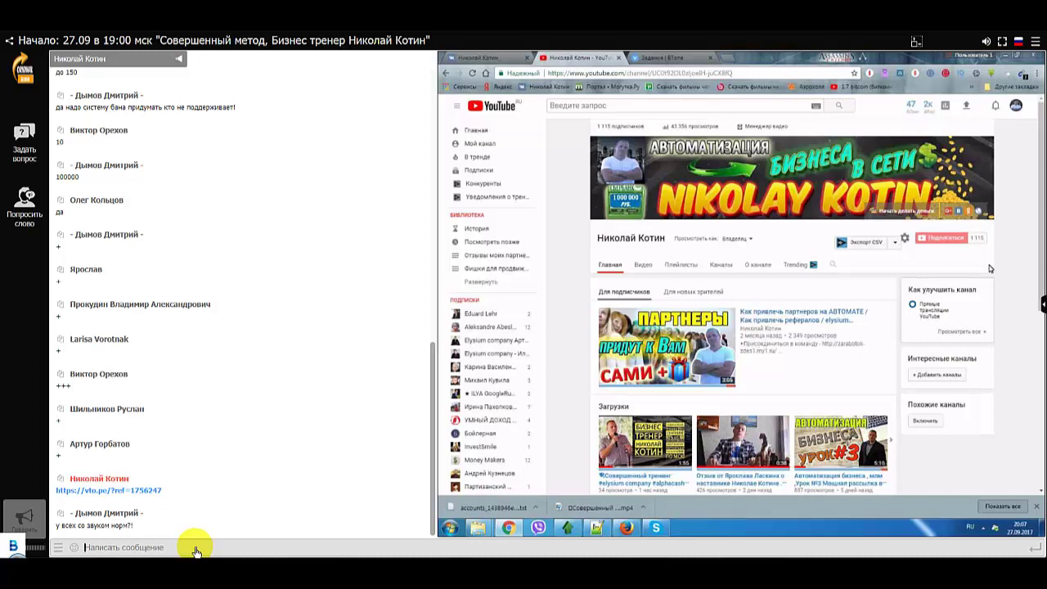
Step: Post the reply "Нормально" in the webinar chat
{"action": "type", "text": "Нормально"}
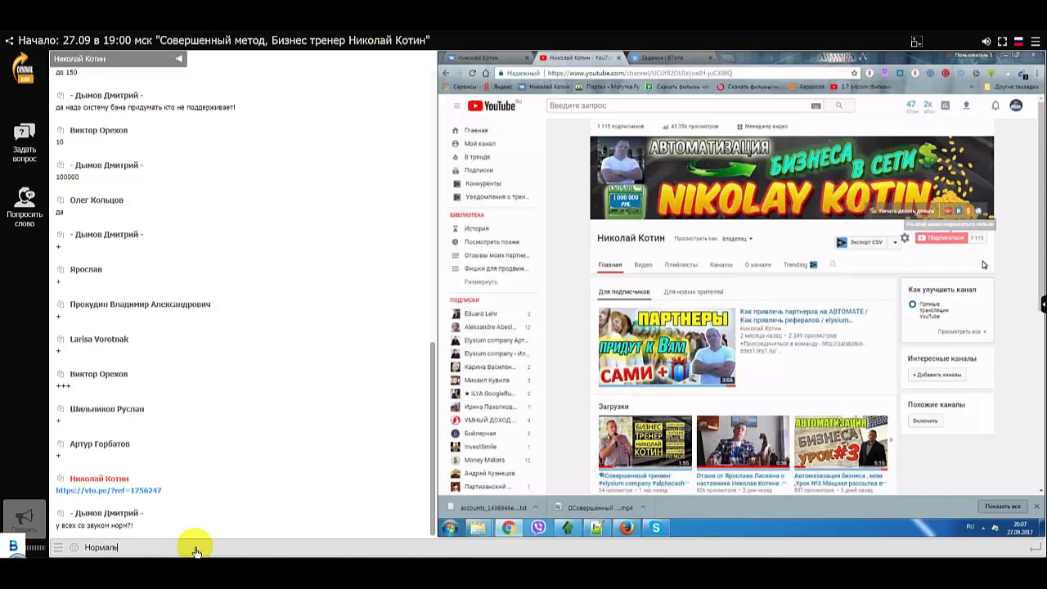
{"action": "key", "text": "Return"}
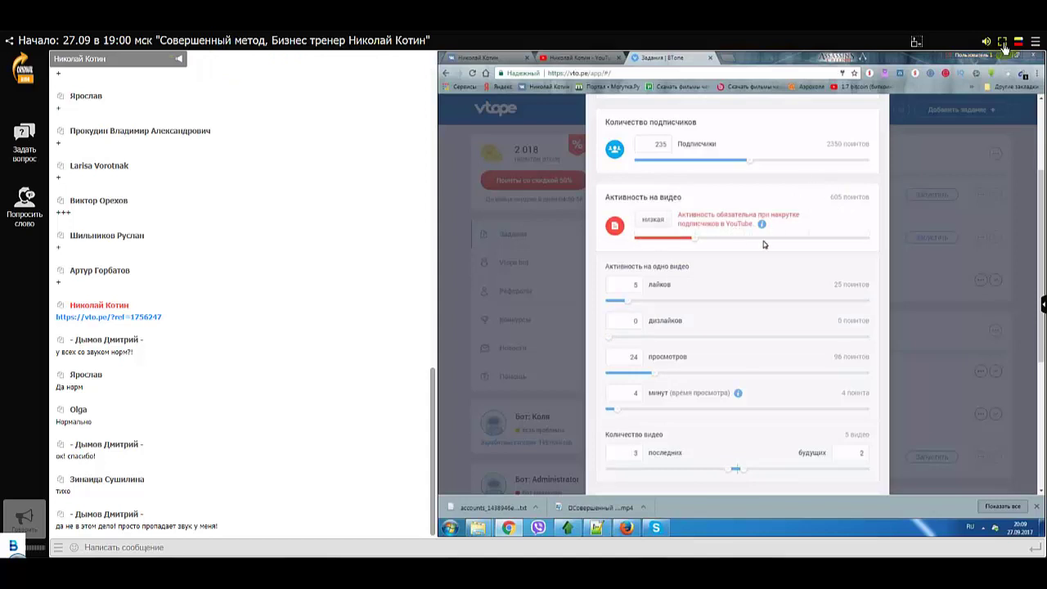
Step: Check the activity, target audience and speed settings of the YouTube task and save its changes
{"action": "mouse_move", "coordinate": [1034, 45]}
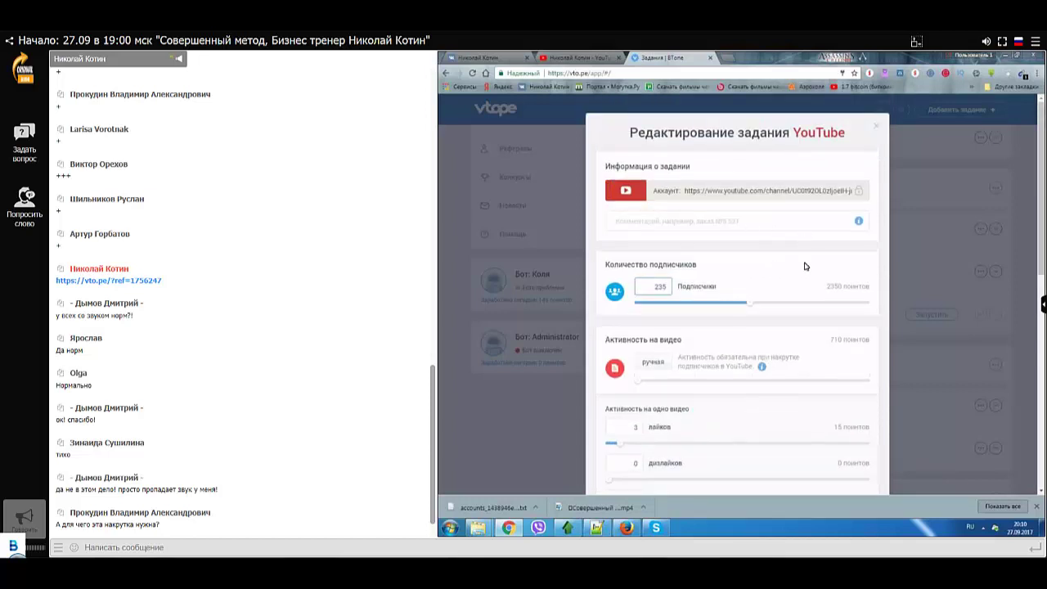
{"action": "scroll", "coordinate": [805, 265], "scroll_direction": "down", "scroll_amount": 2}
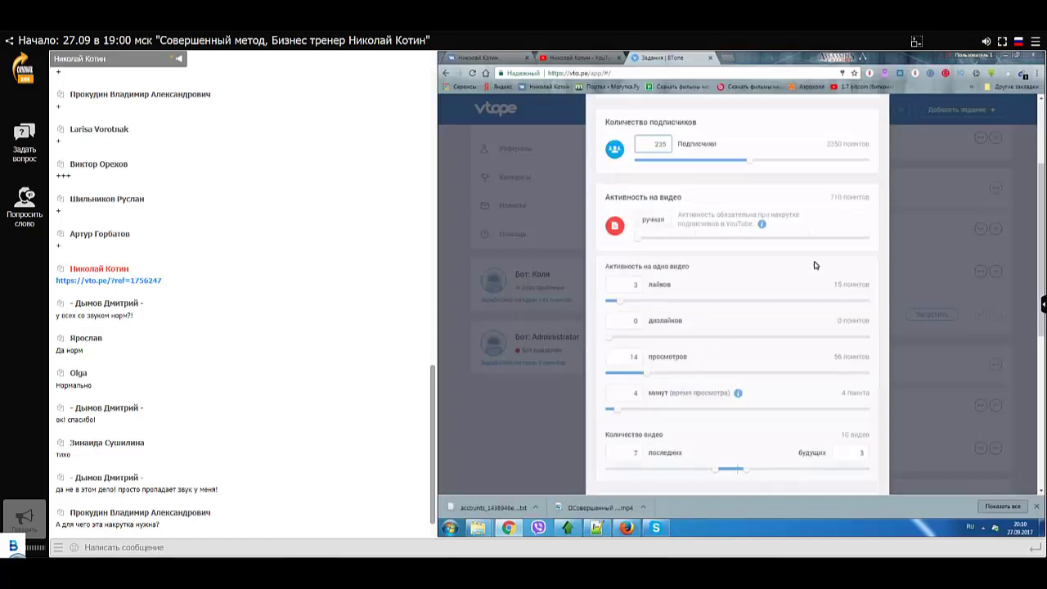
{"action": "scroll", "coordinate": [809, 264], "scroll_direction": "down", "scroll_amount": 2}
{"action": "scroll", "coordinate": [833, 250], "scroll_direction": "down", "scroll_amount": 3}
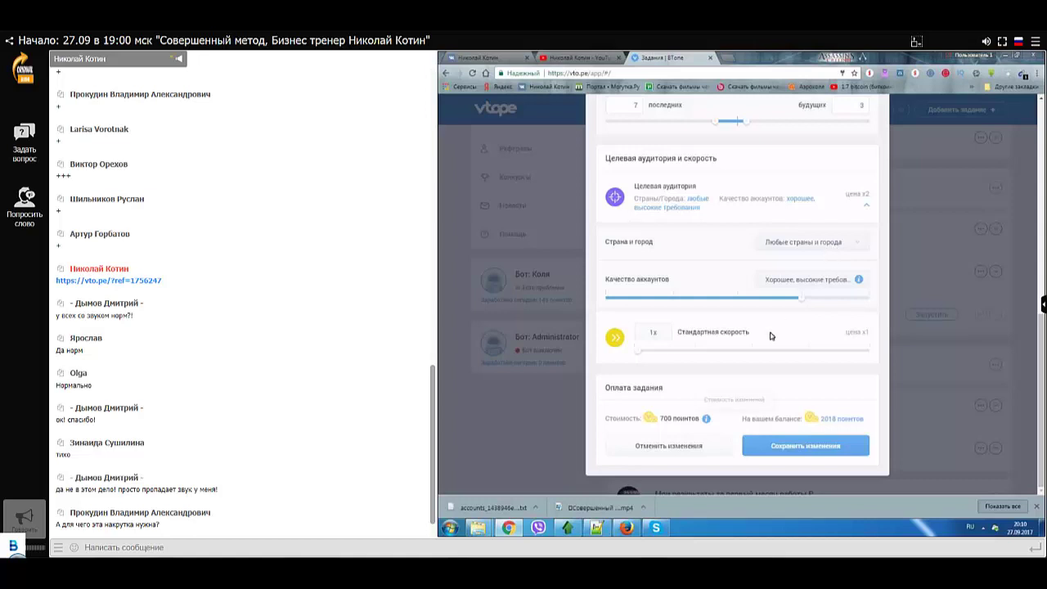
{"action": "scroll", "coordinate": [784, 354], "scroll_direction": "up", "scroll_amount": 1}
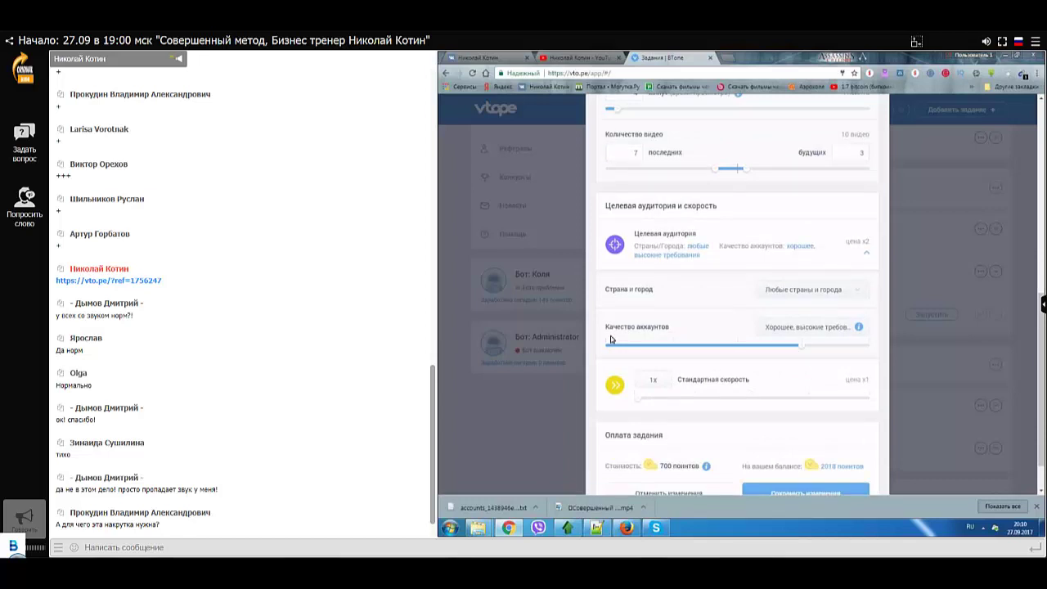
{"action": "mouse_move", "coordinate": [858, 328]}
{"action": "scroll", "coordinate": [820, 367], "scroll_direction": "up", "scroll_amount": 5}
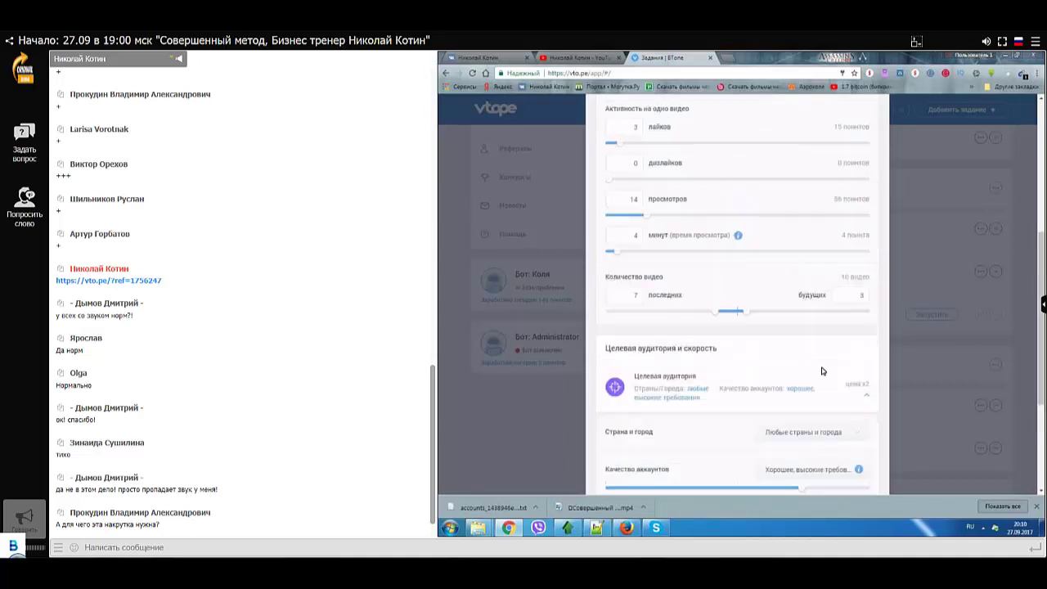
{"action": "scroll", "coordinate": [813, 353], "scroll_direction": "down", "scroll_amount": 5}
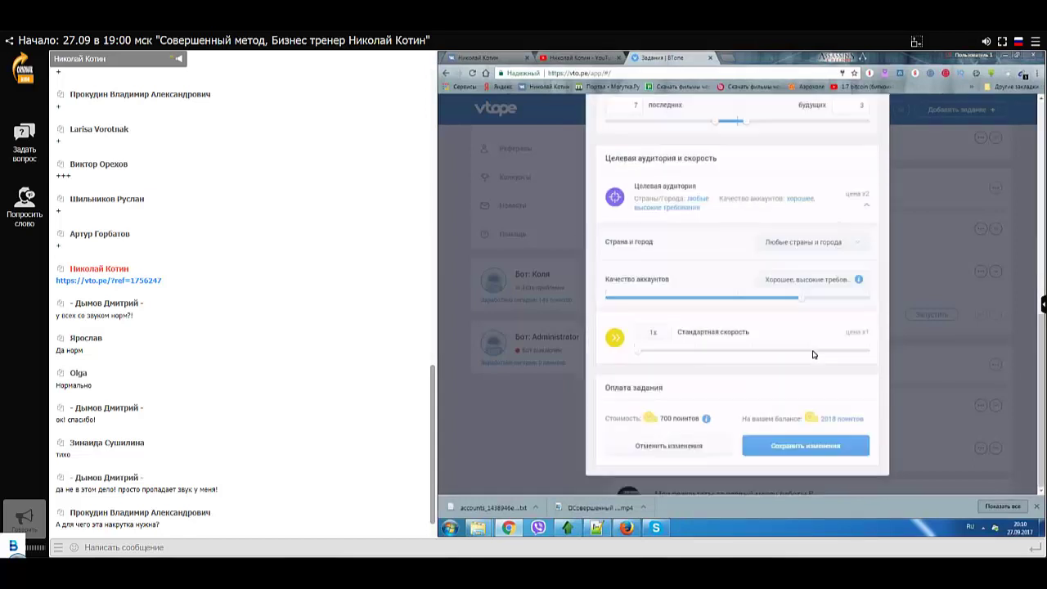
{"action": "left_click", "coordinate": [810, 446]}
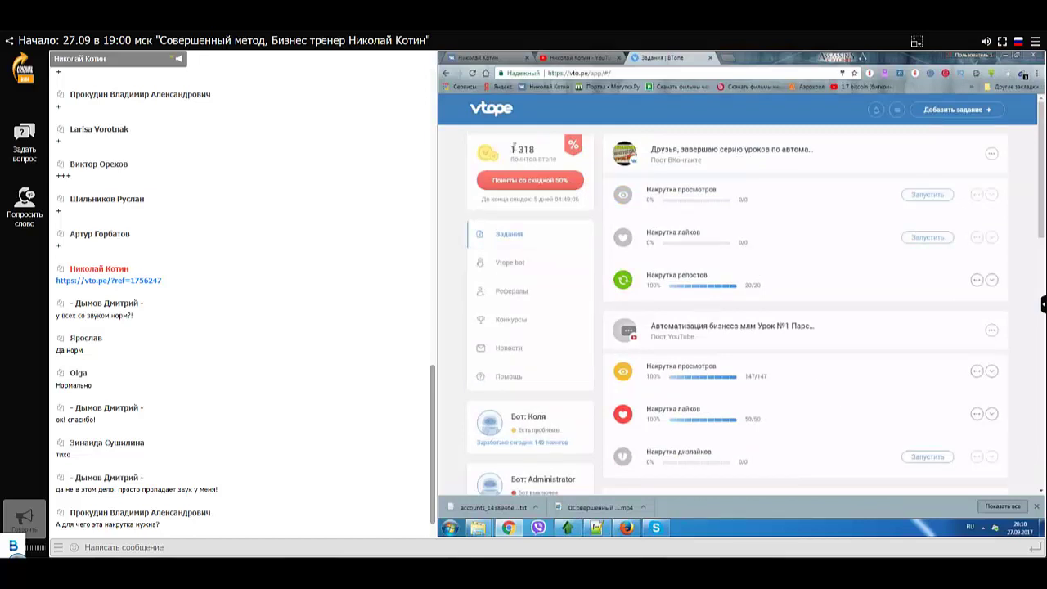
Step: Find the YouTube account task in the task list and open it for editing
{"action": "scroll", "coordinate": [513, 149], "scroll_direction": "down", "scroll_amount": 3}
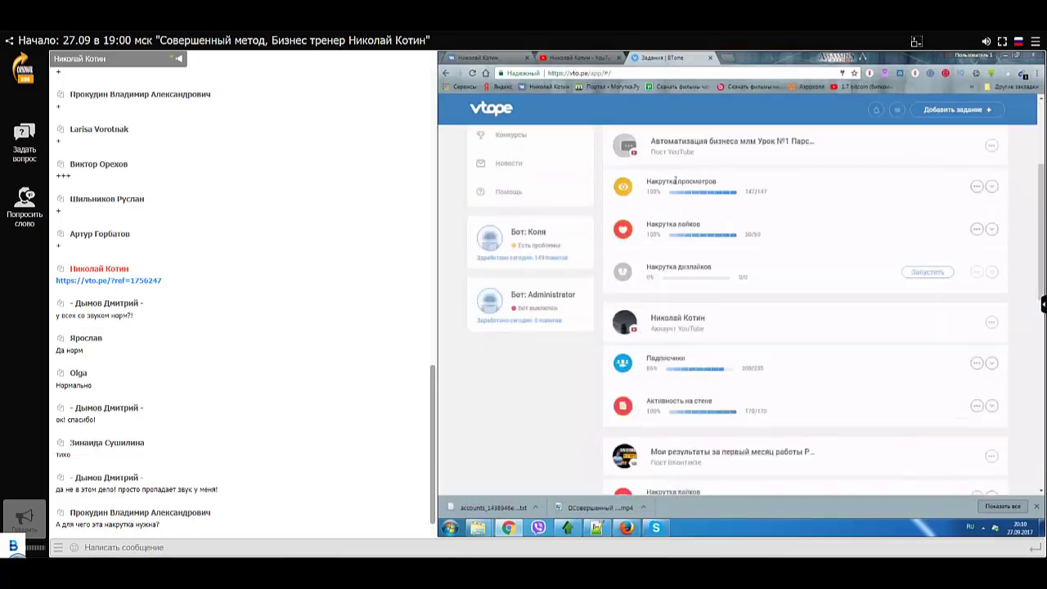
{"action": "scroll", "coordinate": [778, 360], "scroll_direction": "down", "scroll_amount": 1}
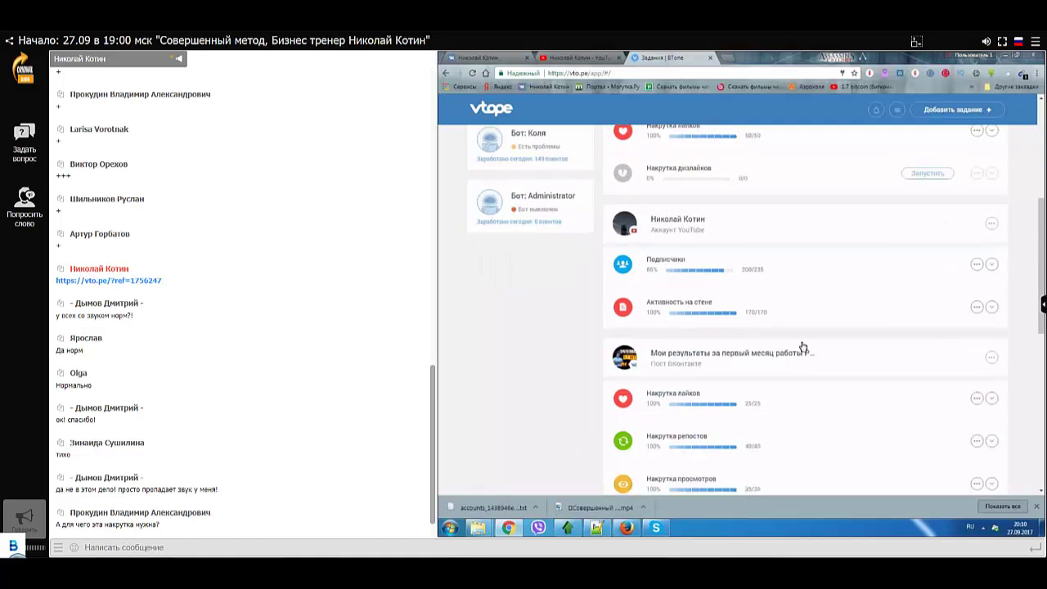
{"action": "scroll", "coordinate": [801, 349], "scroll_direction": "up", "scroll_amount": 3}
{"action": "scroll", "coordinate": [814, 337], "scroll_direction": "down", "scroll_amount": 2}
{"action": "scroll", "coordinate": [813, 339], "scroll_direction": "up", "scroll_amount": 2}
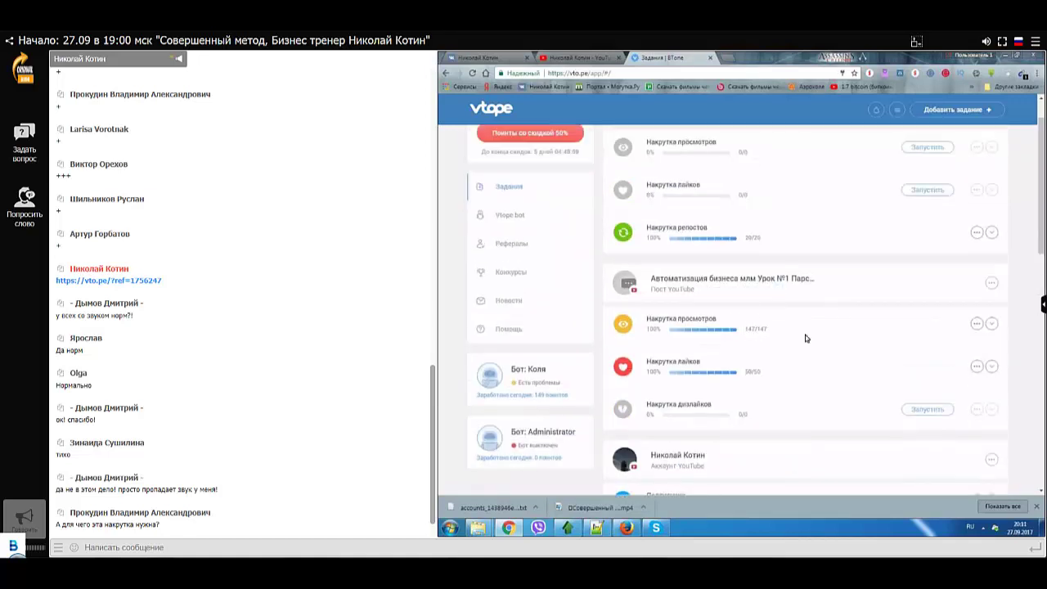
{"action": "scroll", "coordinate": [965, 323], "scroll_direction": "down", "scroll_amount": 3}
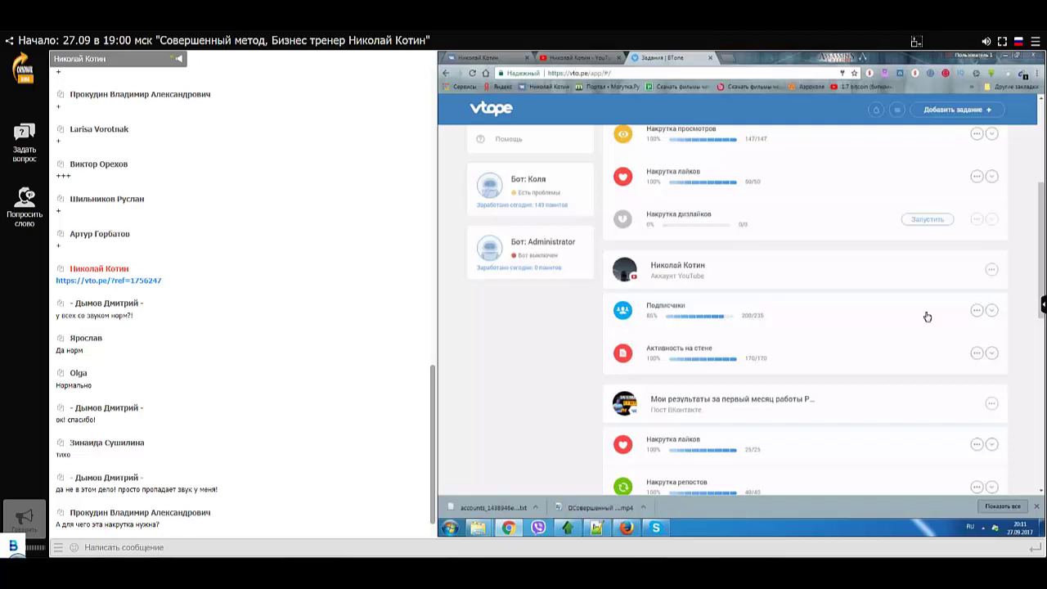
{"action": "left_click", "coordinate": [991, 269]}
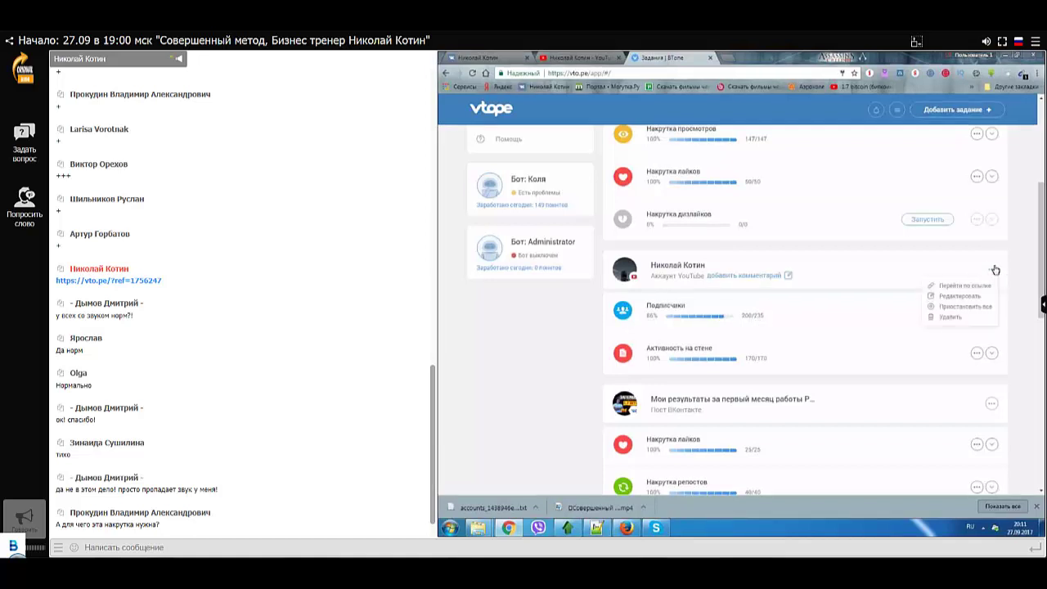
{"action": "left_click", "coordinate": [960, 296]}
Step: Examine the YouTube task's audience, account quality, speed and activity settings, and close the editor without saving
{"action": "scroll", "coordinate": [958, 293], "scroll_direction": "down", "scroll_amount": 10}
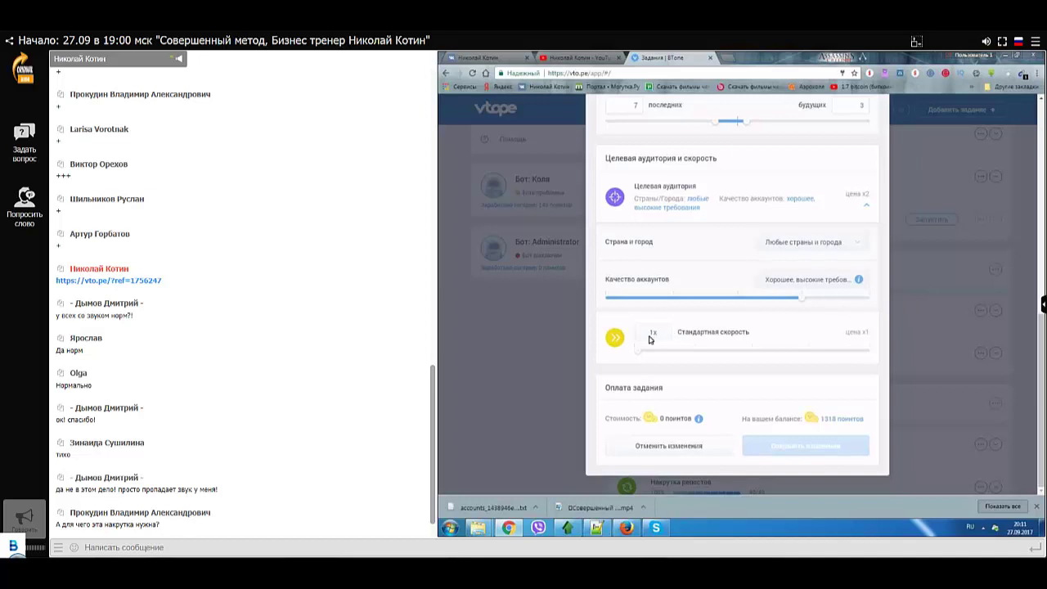
{"action": "left_click", "coordinate": [651, 337]}
{"action": "scroll", "coordinate": [850, 372], "scroll_direction": "up", "scroll_amount": 1}
{"action": "scroll", "coordinate": [851, 377], "scroll_direction": "down", "scroll_amount": 1}
{"action": "scroll", "coordinate": [852, 389], "scroll_direction": "up", "scroll_amount": 10}
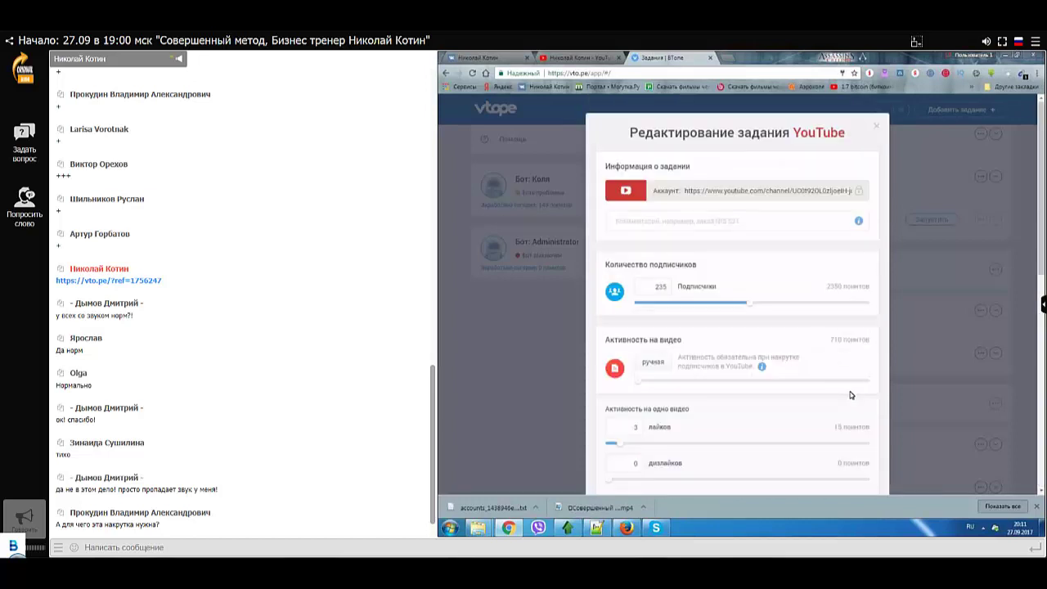
{"action": "left_click", "coordinate": [876, 126]}
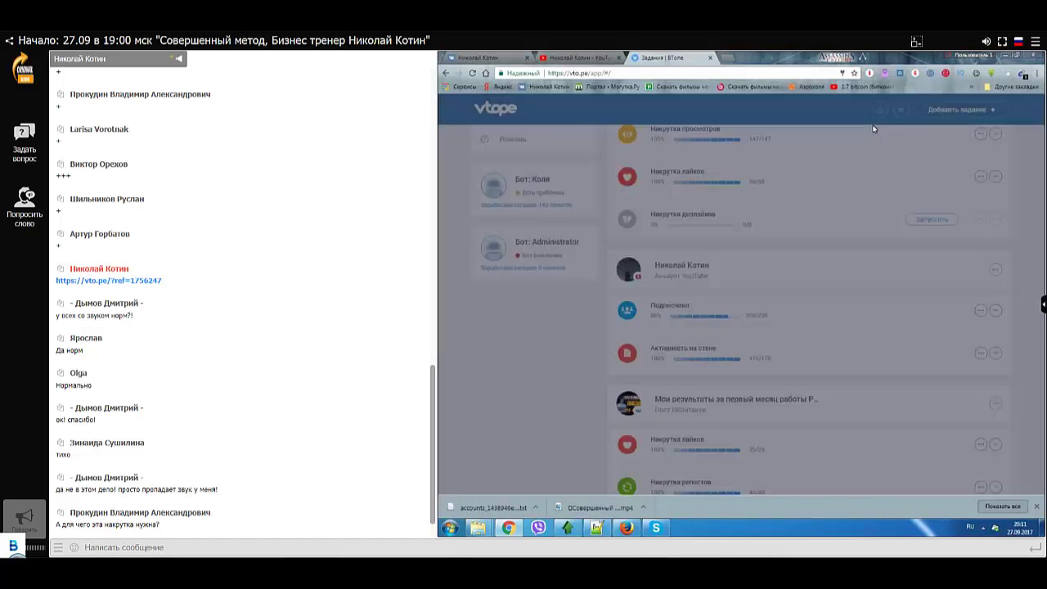
{"action": "scroll", "coordinate": [906, 153], "scroll_direction": "up", "scroll_amount": 3}
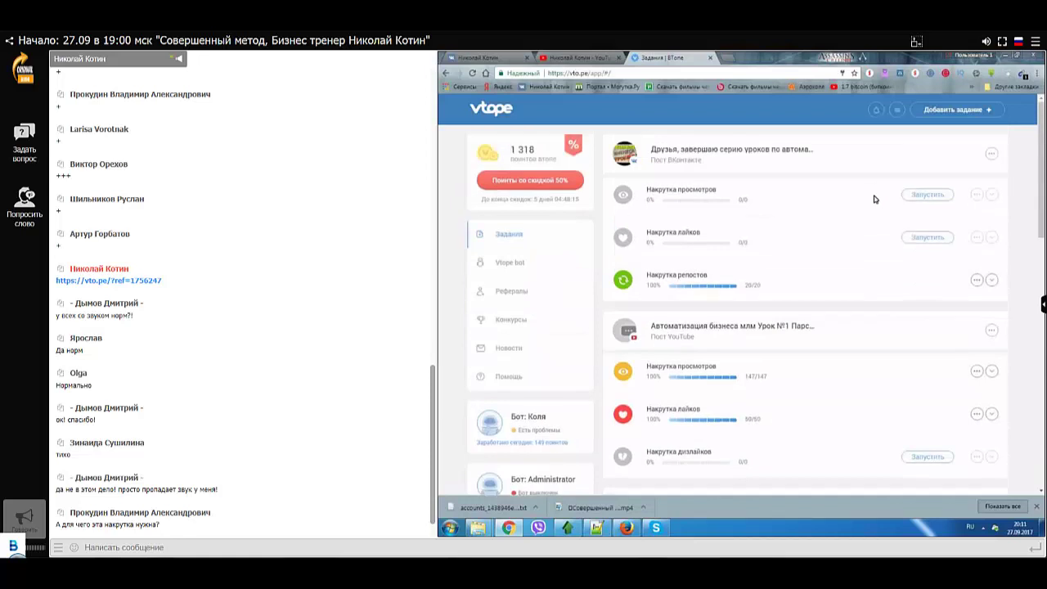
{"action": "scroll", "coordinate": [875, 199], "scroll_direction": "down", "scroll_amount": 2}
{"action": "scroll", "coordinate": [876, 200], "scroll_direction": "up", "scroll_amount": 2}
{"action": "scroll", "coordinate": [883, 207], "scroll_direction": "down", "scroll_amount": 3}
{"action": "scroll", "coordinate": [896, 213], "scroll_direction": "up", "scroll_amount": 1}
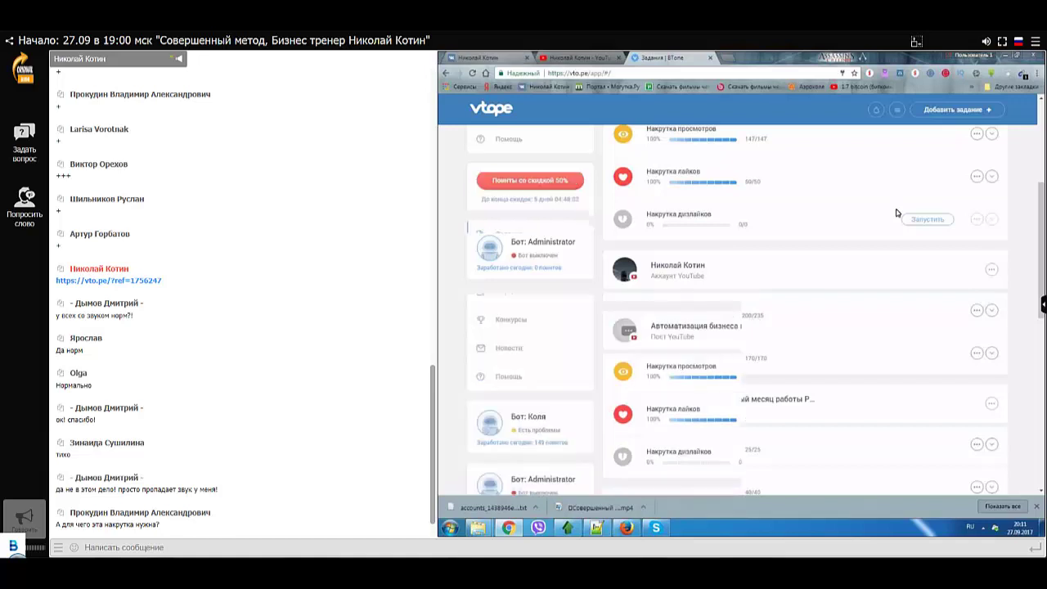
Step: Switch to the VK profile page and open the wall post about the partner who reached an income of 170 000 руб
{"action": "left_click", "coordinate": [495, 58]}
{"action": "scroll", "coordinate": [951, 211], "scroll_direction": "down", "scroll_amount": 8}
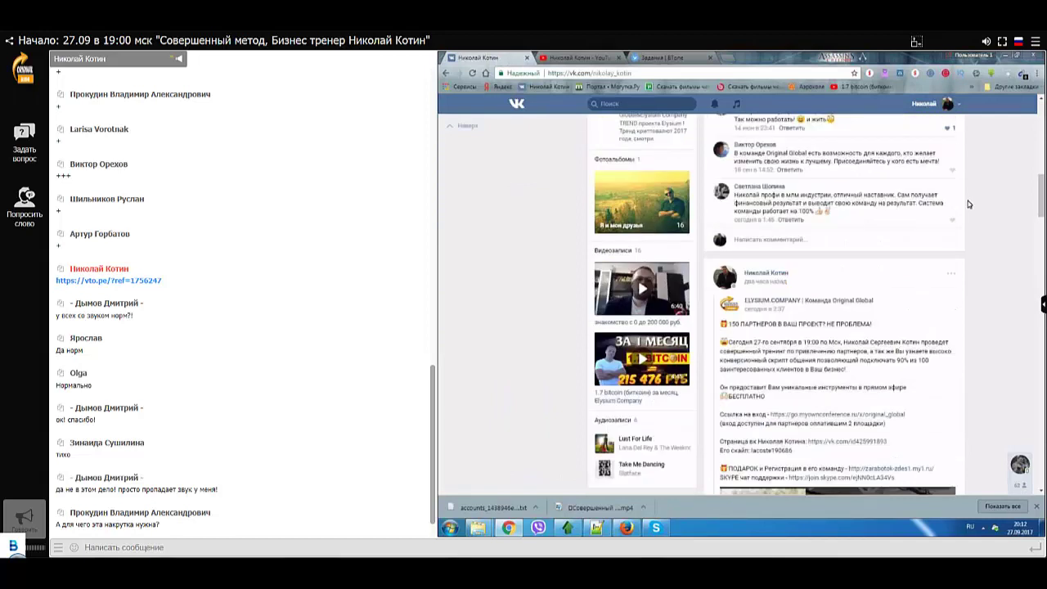
{"action": "scroll", "coordinate": [970, 206], "scroll_direction": "down", "scroll_amount": 5}
{"action": "scroll", "coordinate": [963, 214], "scroll_direction": "down", "scroll_amount": 5}
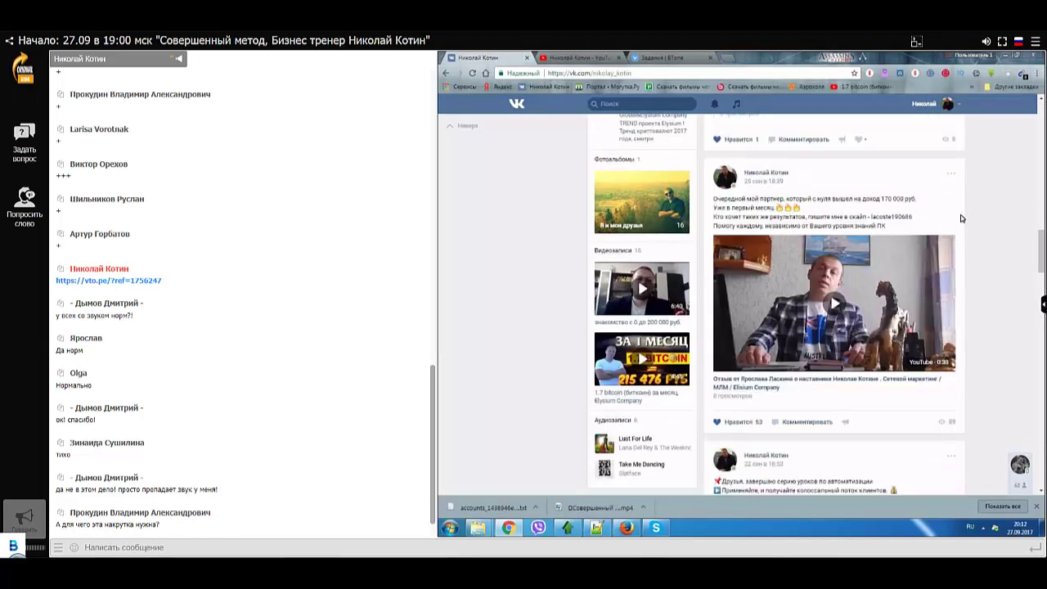
{"action": "scroll", "coordinate": [961, 218], "scroll_direction": "up", "scroll_amount": 1}
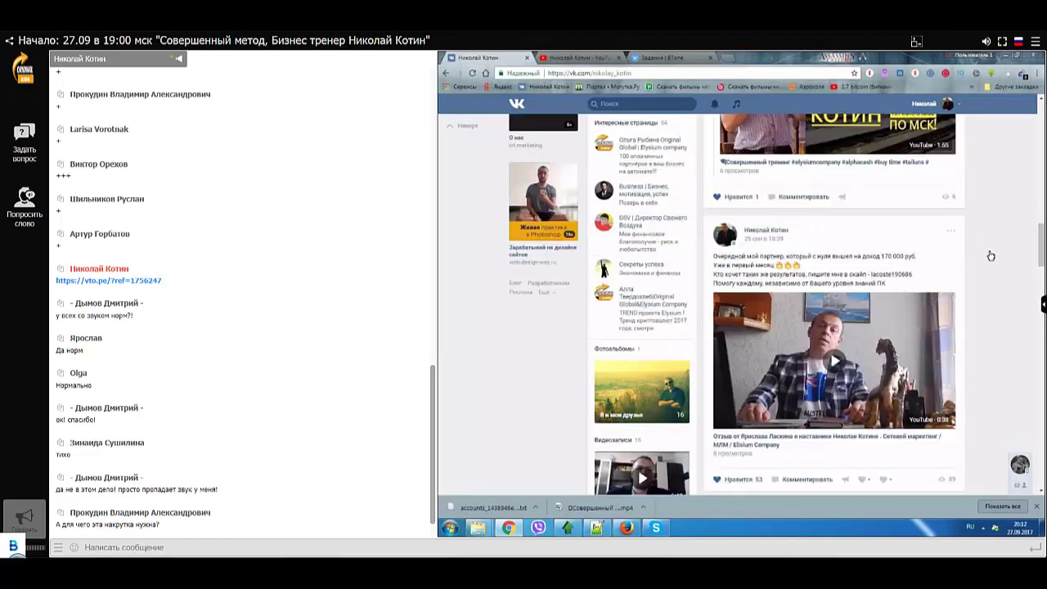
{"action": "scroll", "coordinate": [924, 316], "scroll_direction": "down", "scroll_amount": 1}
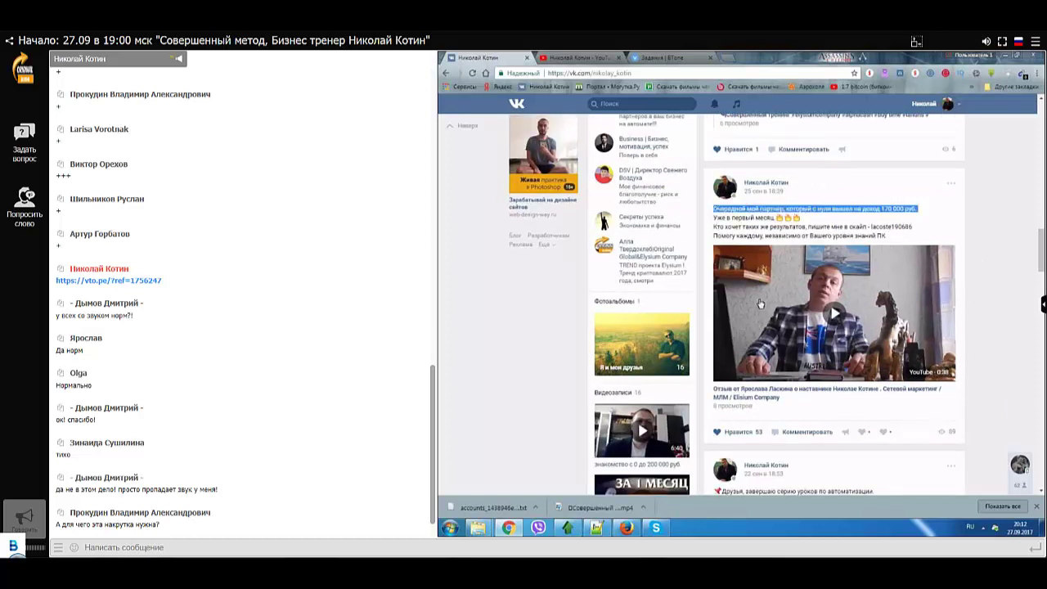
{"action": "scroll", "coordinate": [903, 211], "scroll_direction": "down", "scroll_amount": 1}
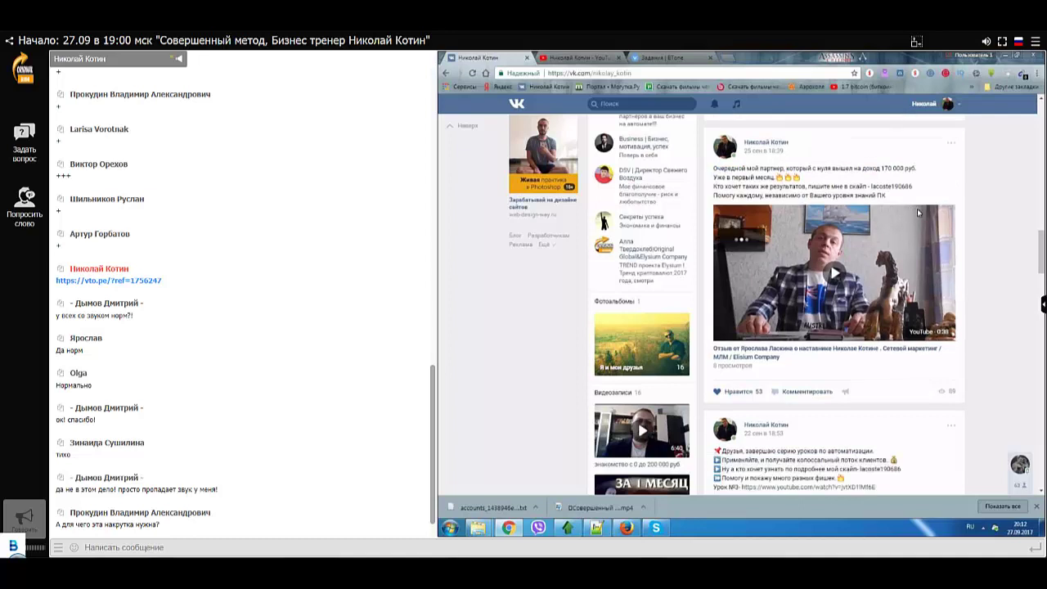
{"action": "left_click", "coordinate": [904, 211]}
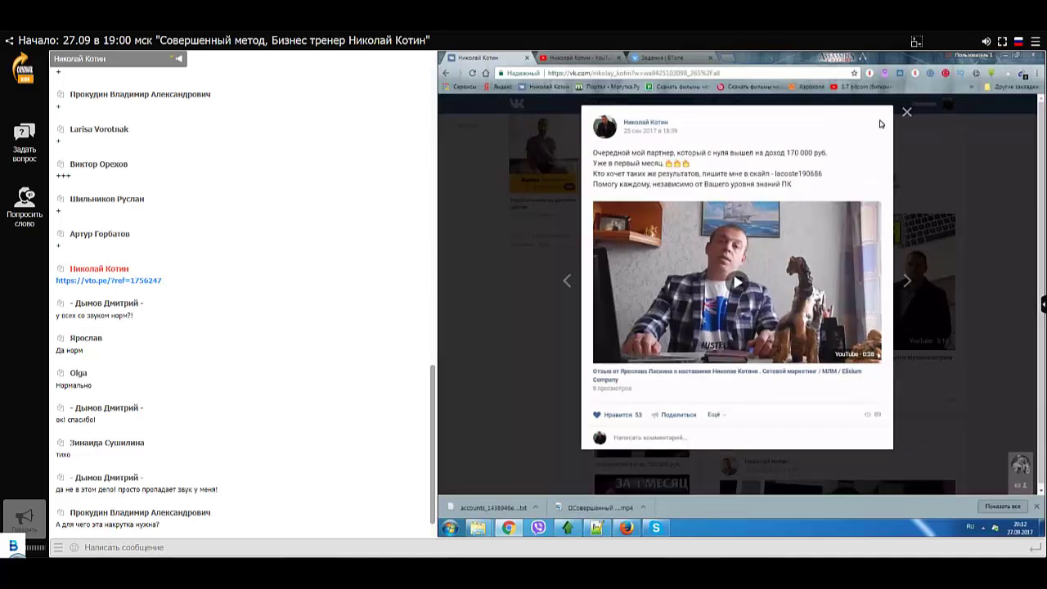
Step: Copy the web address of the opened VK wall post
{"action": "left_click", "coordinate": [634, 72]}
{"action": "key", "text": "ctrl+c"}
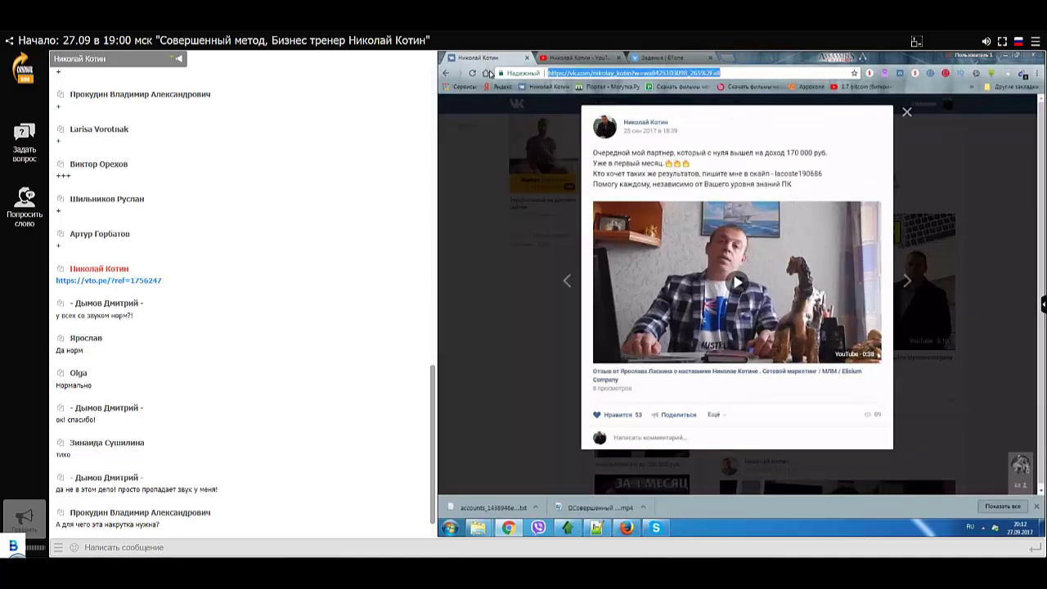
{"action": "right_click", "coordinate": [613, 72]}
{"action": "left_click", "coordinate": [646, 106]}
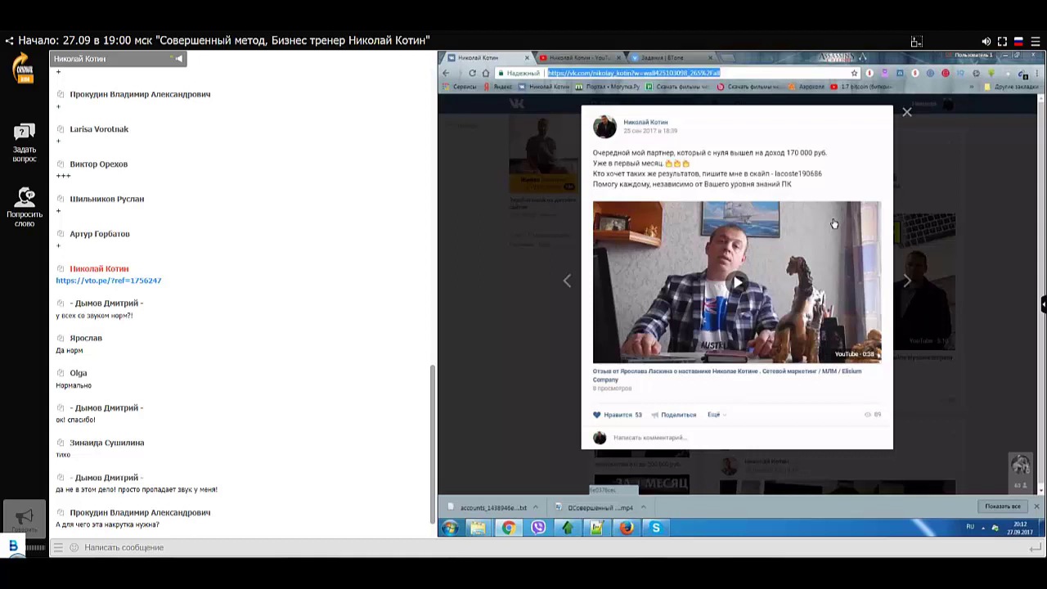
{"action": "right_click", "coordinate": [629, 73]}
{"action": "left_click", "coordinate": [658, 107]}
Step: Return to the Vtope tasks page, start a new ВКонтакте task and paste the copied post link into it
{"action": "left_click", "coordinate": [664, 57]}
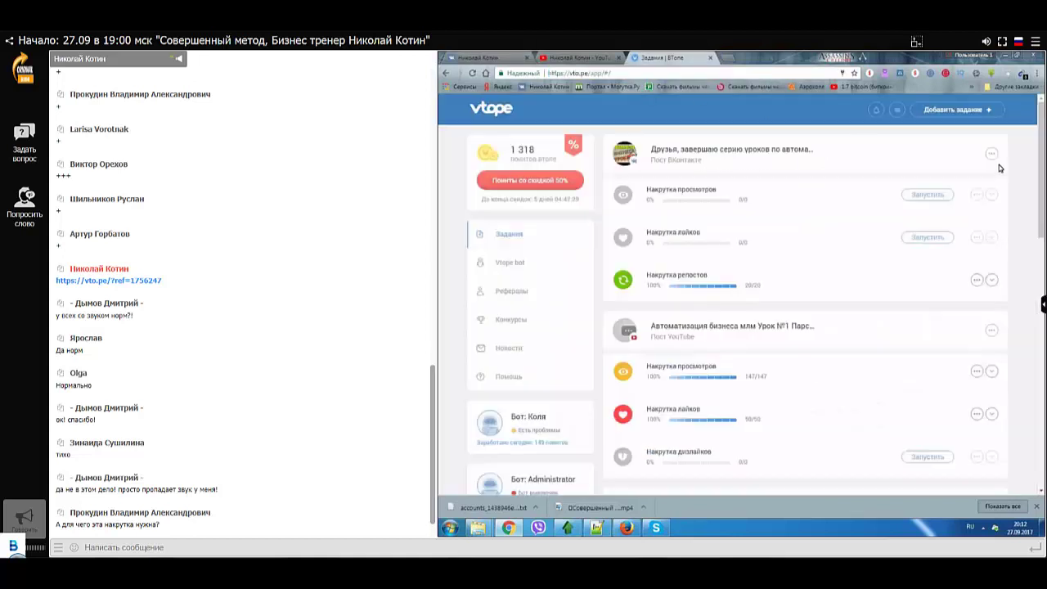
{"action": "left_click", "coordinate": [962, 107]}
{"action": "right_click", "coordinate": [710, 190]}
{"action": "left_click", "coordinate": [739, 214]}
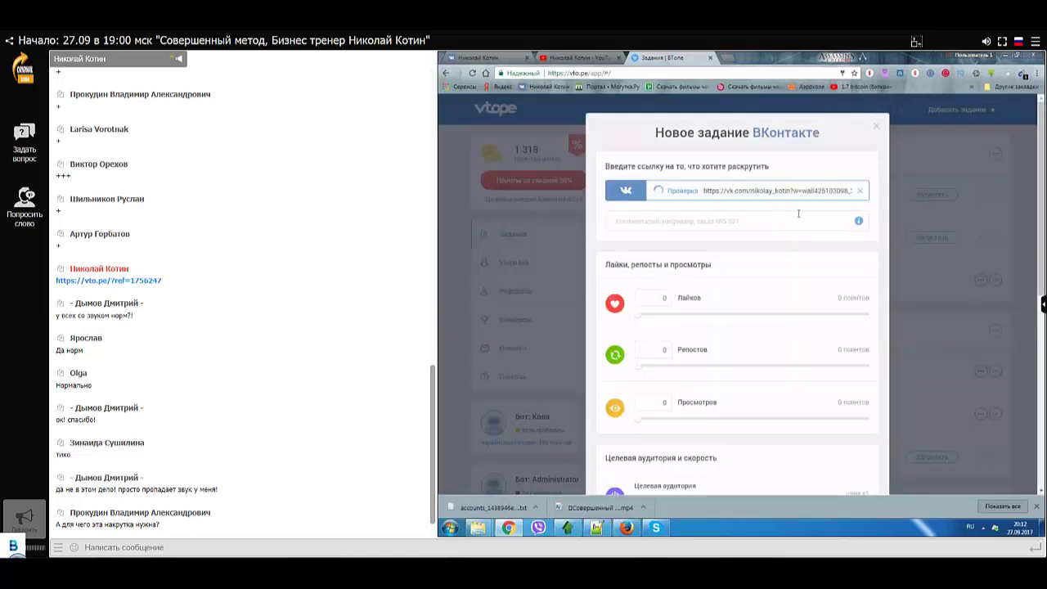
Step: Set the number of reposts for the new ВКонтакте task to 35
{"action": "scroll", "coordinate": [769, 212], "scroll_direction": "down", "scroll_amount": 1}
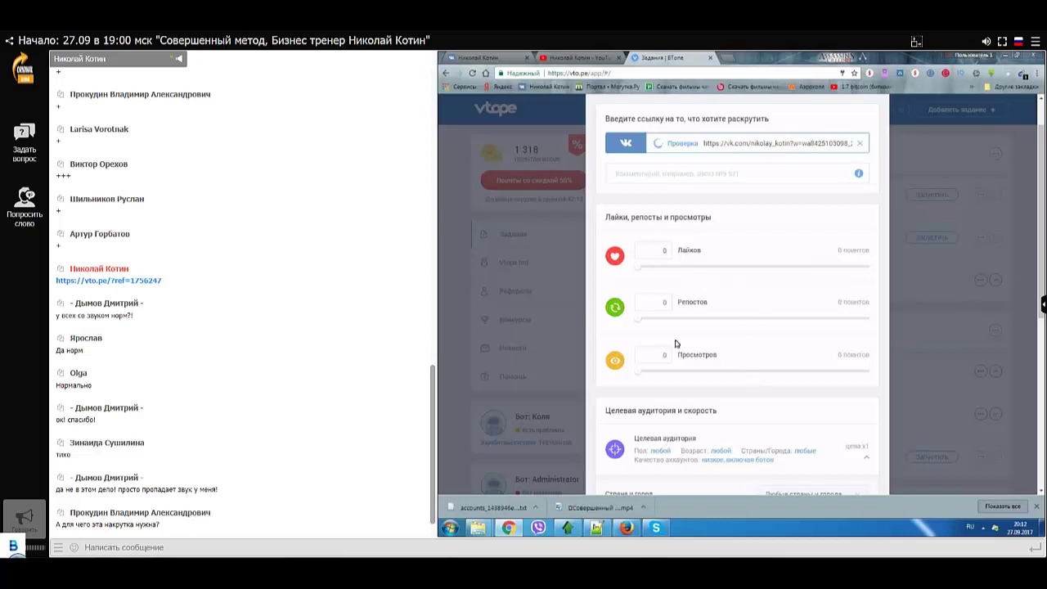
{"action": "left_click_drag", "start_coordinate": [648, 318], "coordinate": [679, 323]}
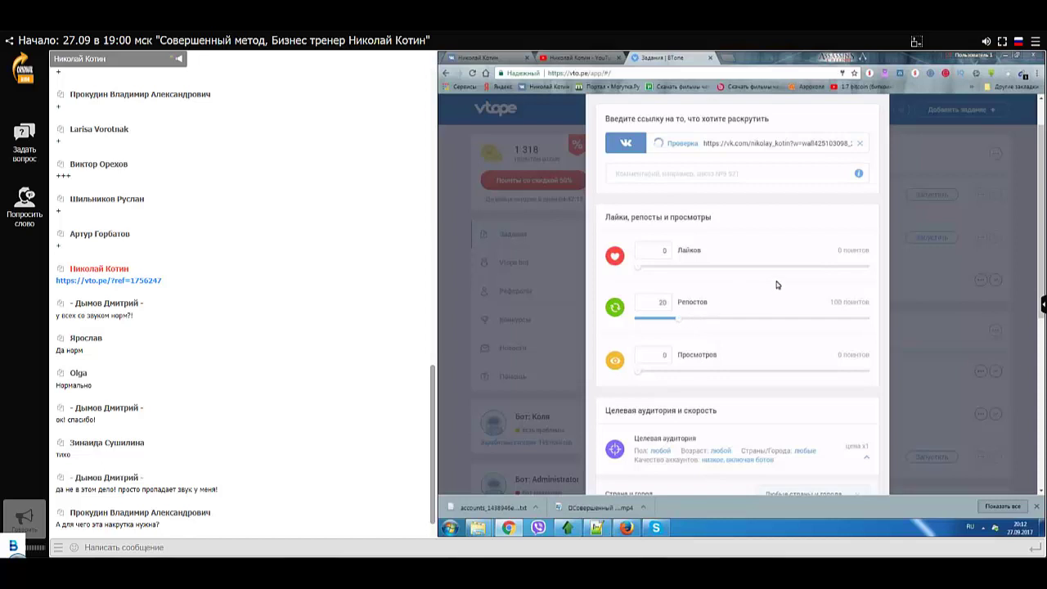
{"action": "scroll", "coordinate": [822, 225], "scroll_direction": "down", "scroll_amount": 1}
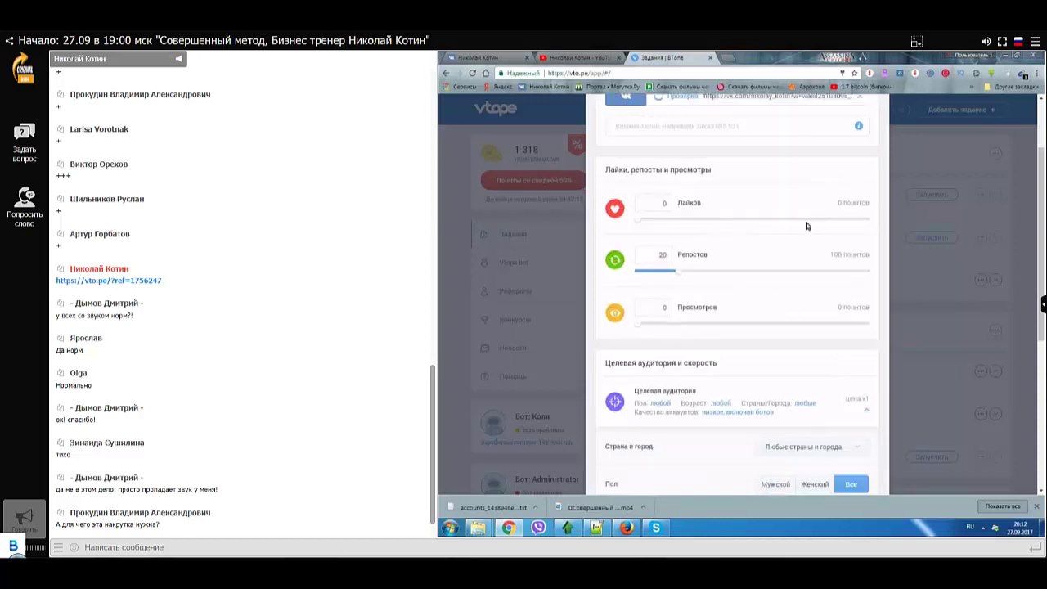
{"action": "double_click", "coordinate": [674, 262]}
{"action": "type", "text": "35"}
Step: Raise the account quality for the ВКонтакте task's target audience to Хорошее, высокие требования
{"action": "scroll", "coordinate": [837, 255], "scroll_direction": "down", "scroll_amount": 4}
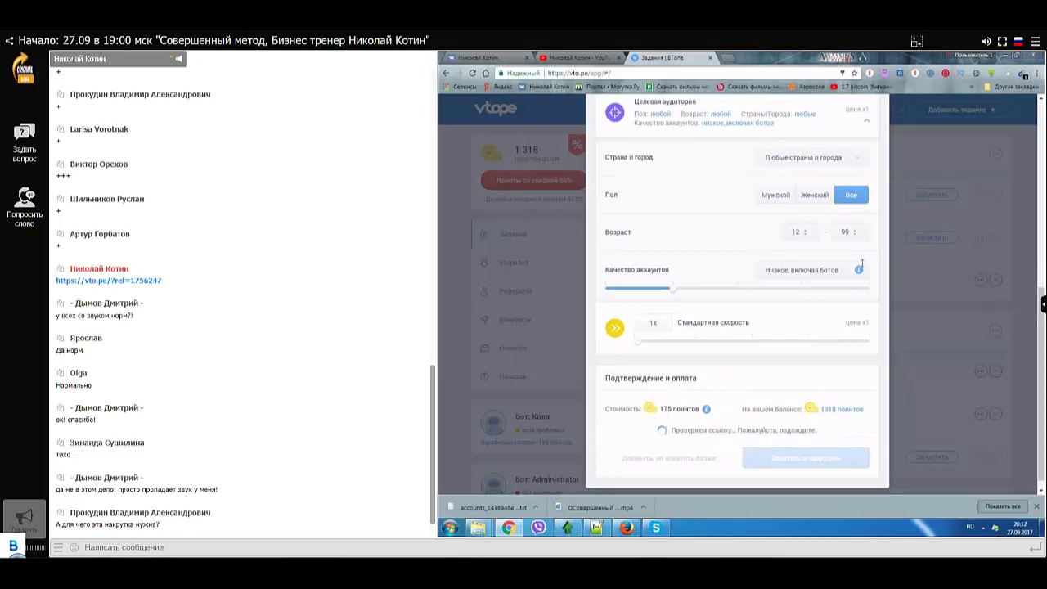
{"action": "scroll", "coordinate": [830, 299], "scroll_direction": "up", "scroll_amount": 3}
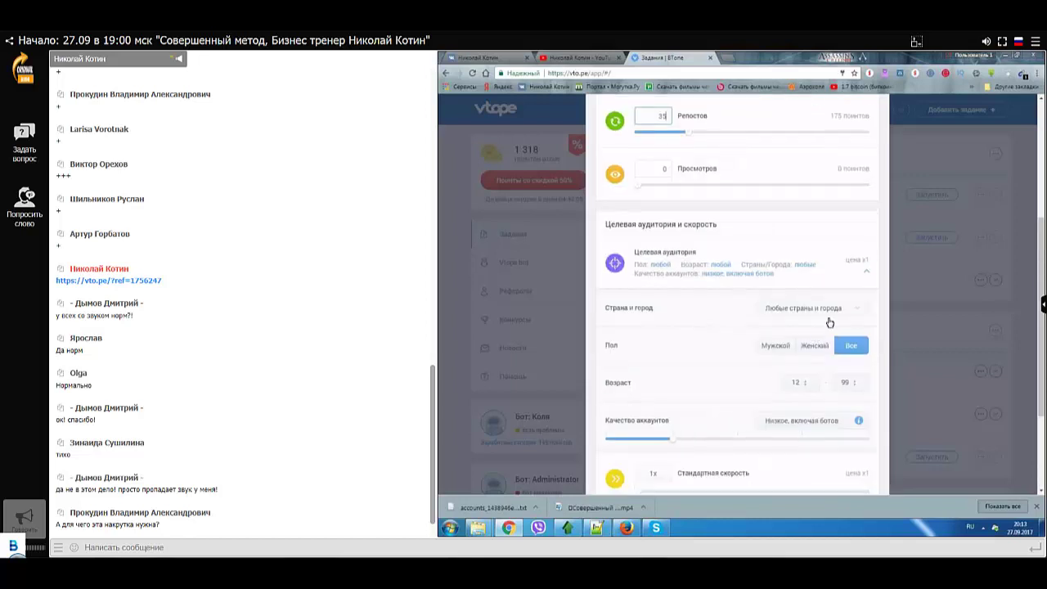
{"action": "scroll", "coordinate": [827, 323], "scroll_direction": "down", "scroll_amount": 1}
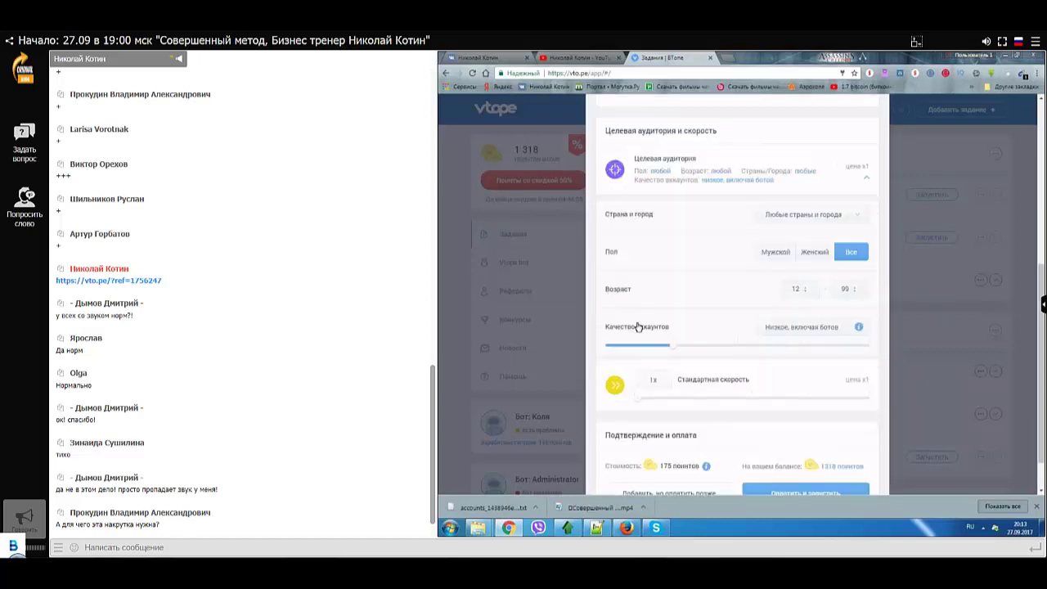
{"action": "left_click", "coordinate": [812, 347]}
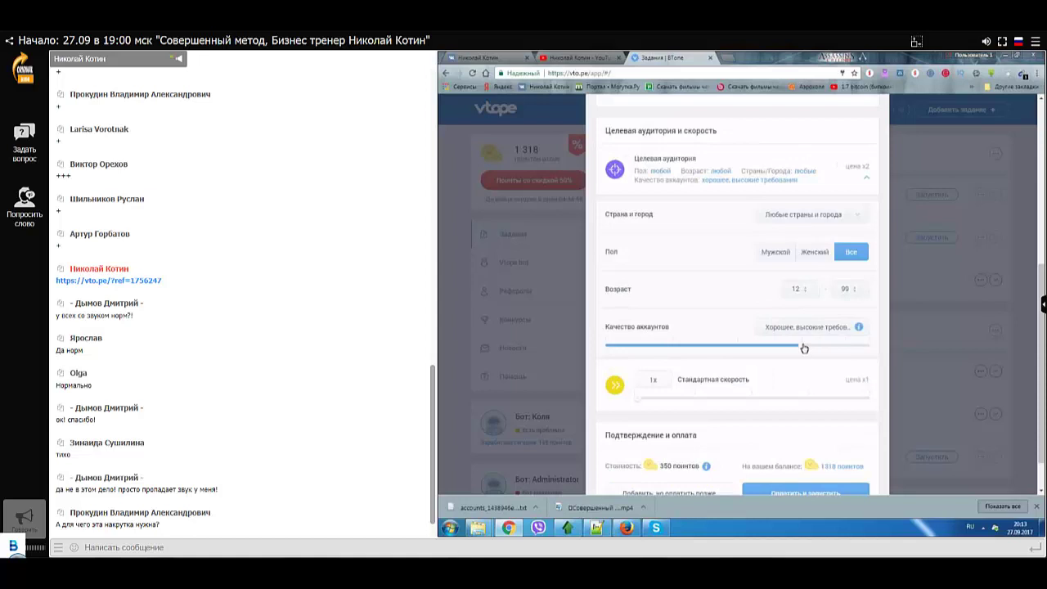
{"action": "scroll", "coordinate": [804, 347], "scroll_direction": "down", "scroll_amount": 1}
{"action": "scroll", "coordinate": [842, 288], "scroll_direction": "up", "scroll_amount": 2}
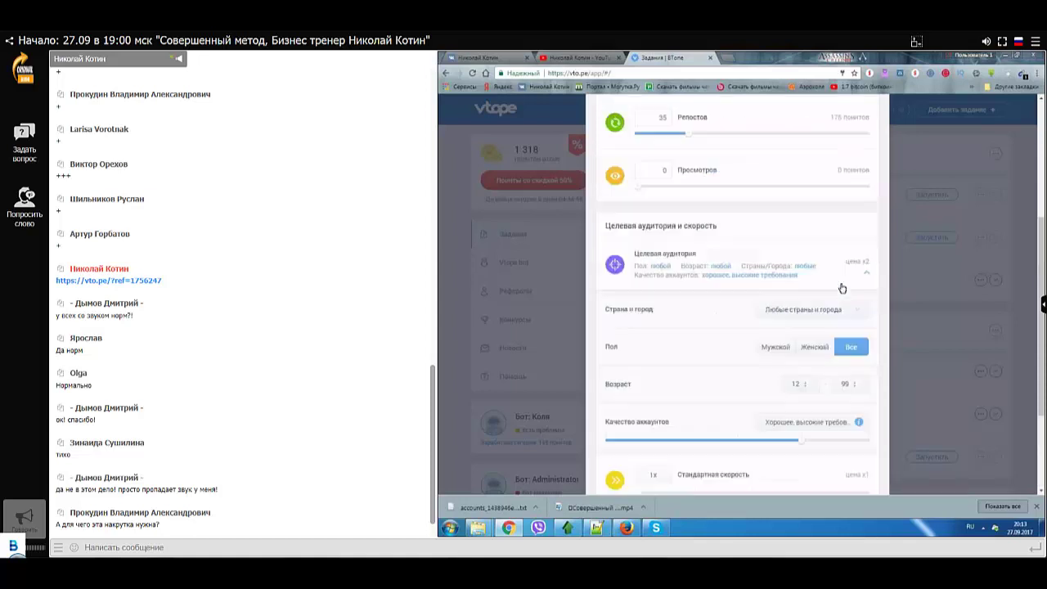
Step: Set the minimum age of the task's target audience to 18
{"action": "scroll", "coordinate": [847, 303], "scroll_direction": "down", "scroll_amount": 1}
{"action": "left_click", "coordinate": [802, 336]}
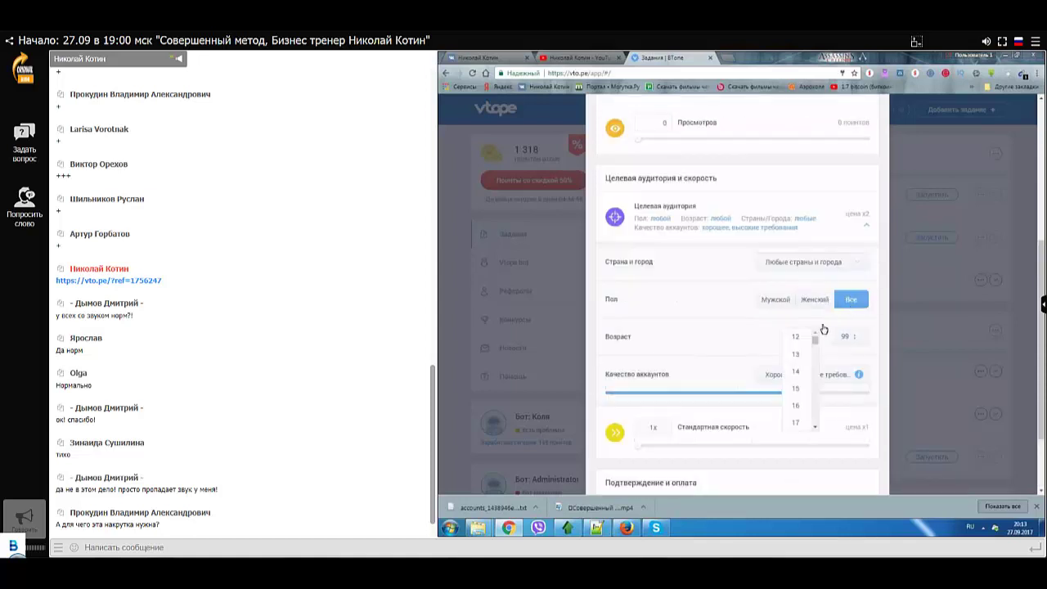
{"action": "left_click_drag", "start_coordinate": [815, 342], "coordinate": [818, 344]}
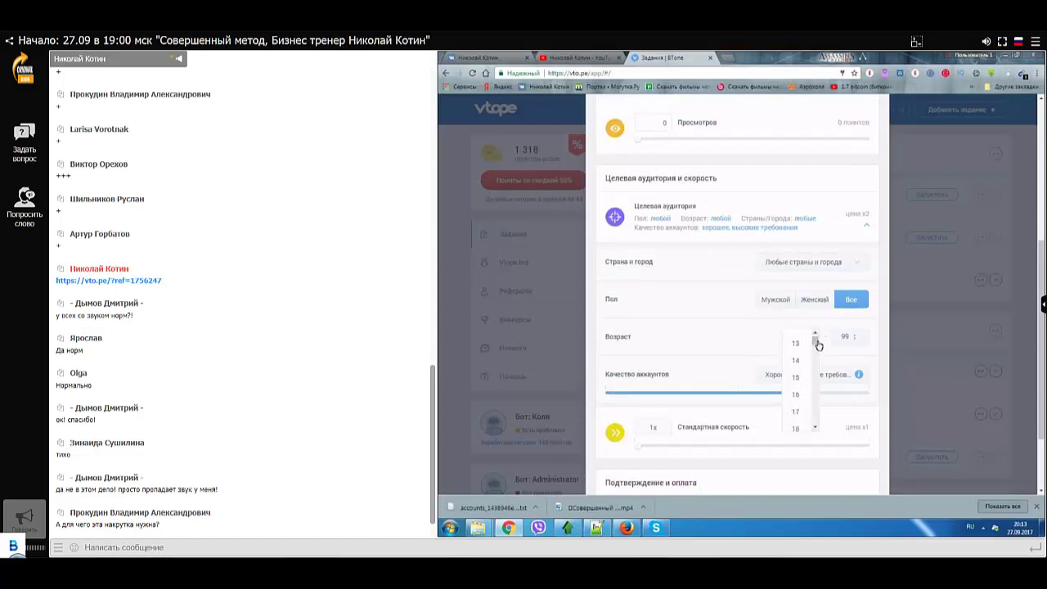
{"action": "left_click", "coordinate": [798, 426]}
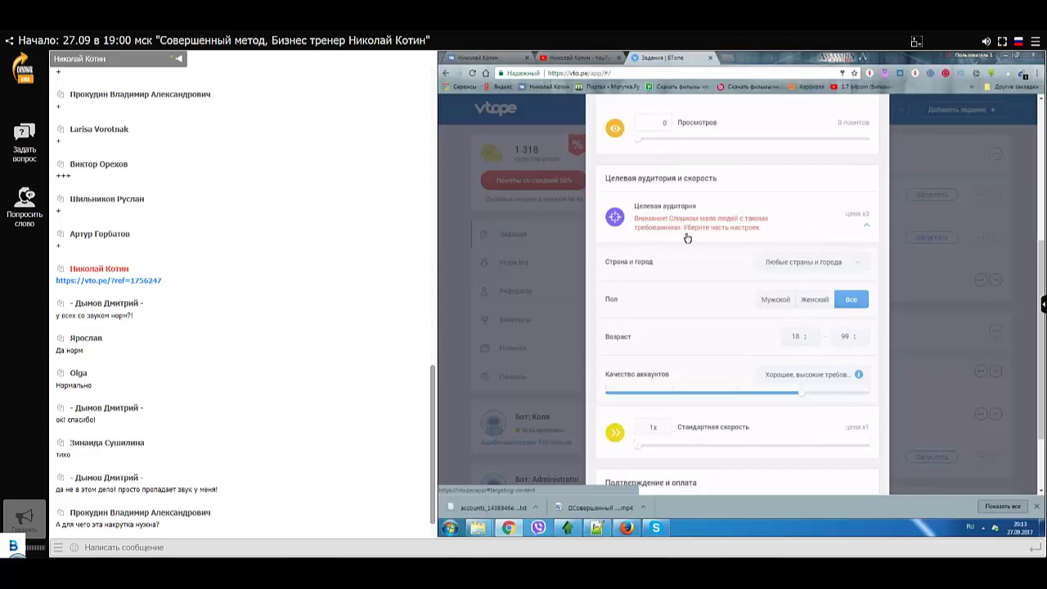
Step: Review the repost task's settings and cost, and pay for and launch the task
{"action": "scroll", "coordinate": [742, 235], "scroll_direction": "down", "scroll_amount": 2}
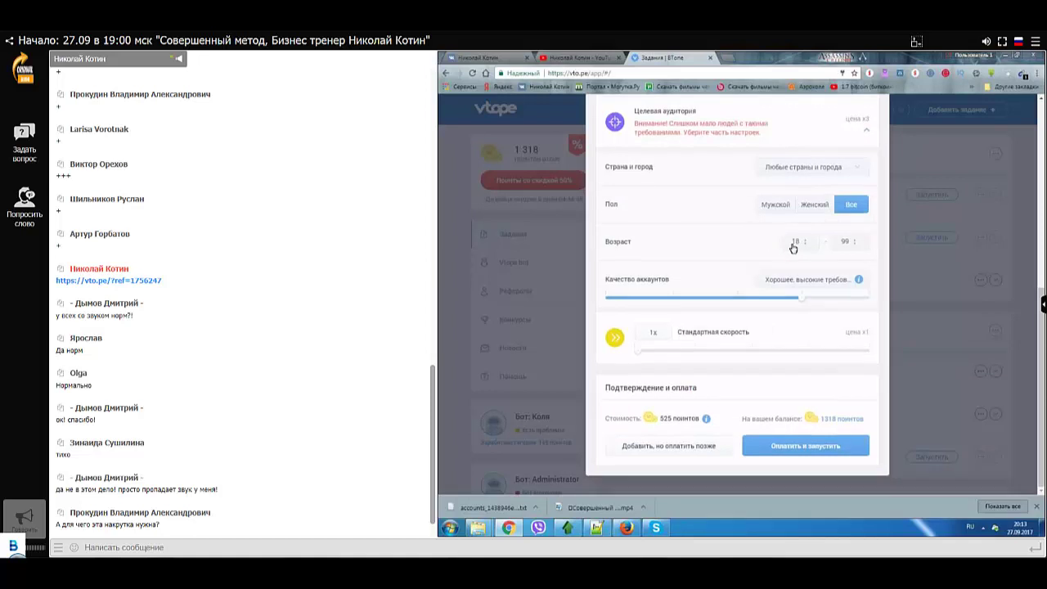
{"action": "scroll", "coordinate": [790, 244], "scroll_direction": "up", "scroll_amount": 6}
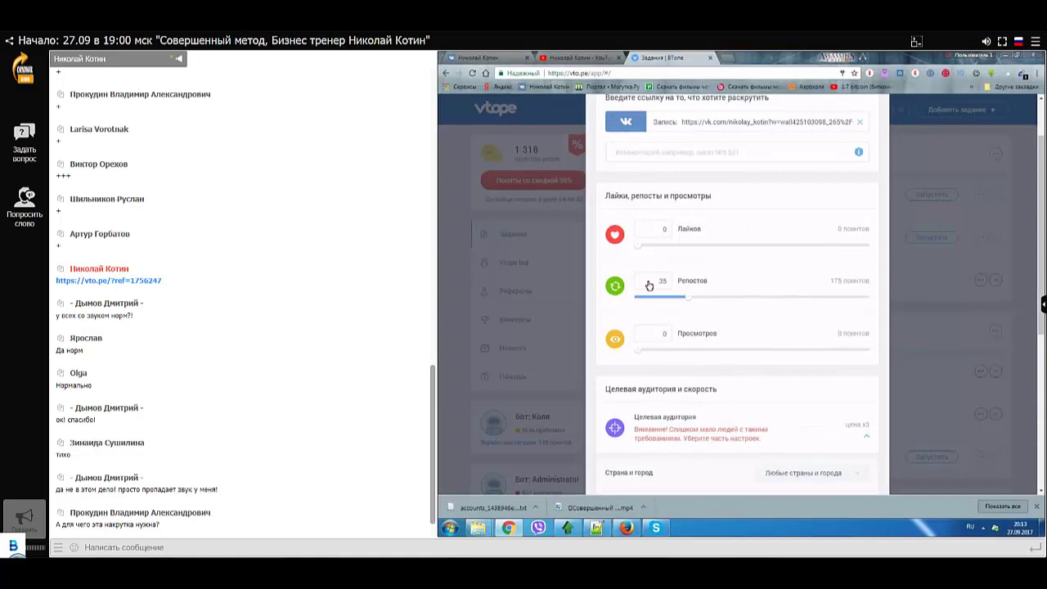
{"action": "scroll", "coordinate": [648, 285], "scroll_direction": "up", "scroll_amount": 1}
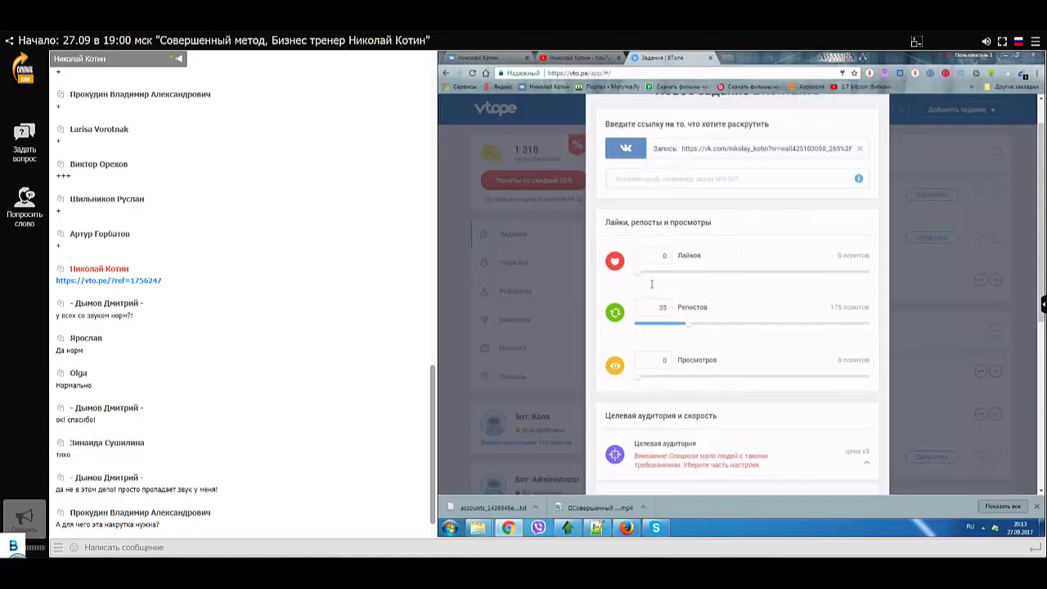
{"action": "scroll", "coordinate": [654, 283], "scroll_direction": "down", "scroll_amount": 4}
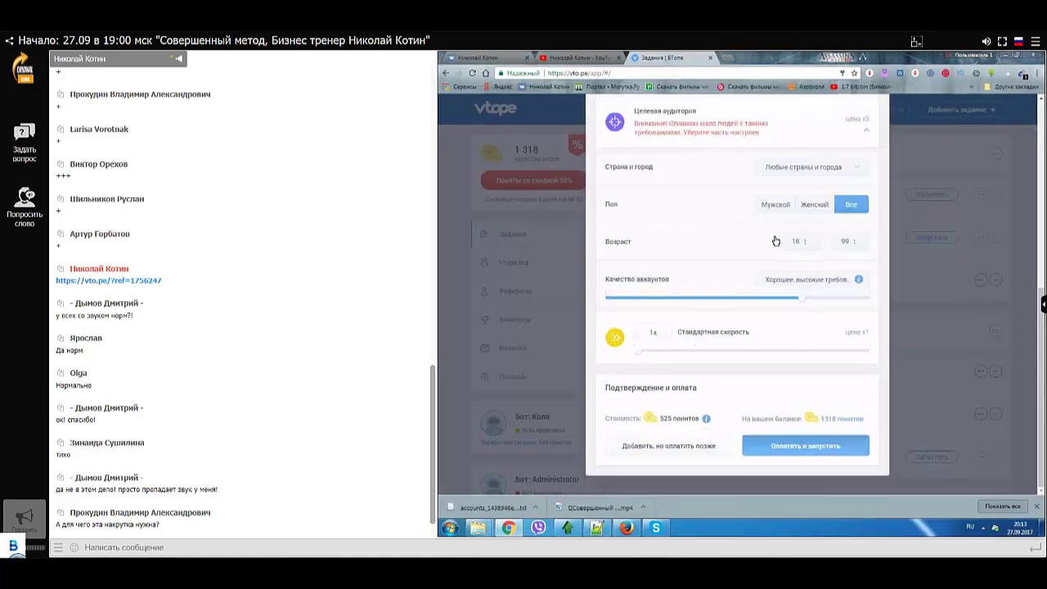
{"action": "left_click", "coordinate": [800, 445]}
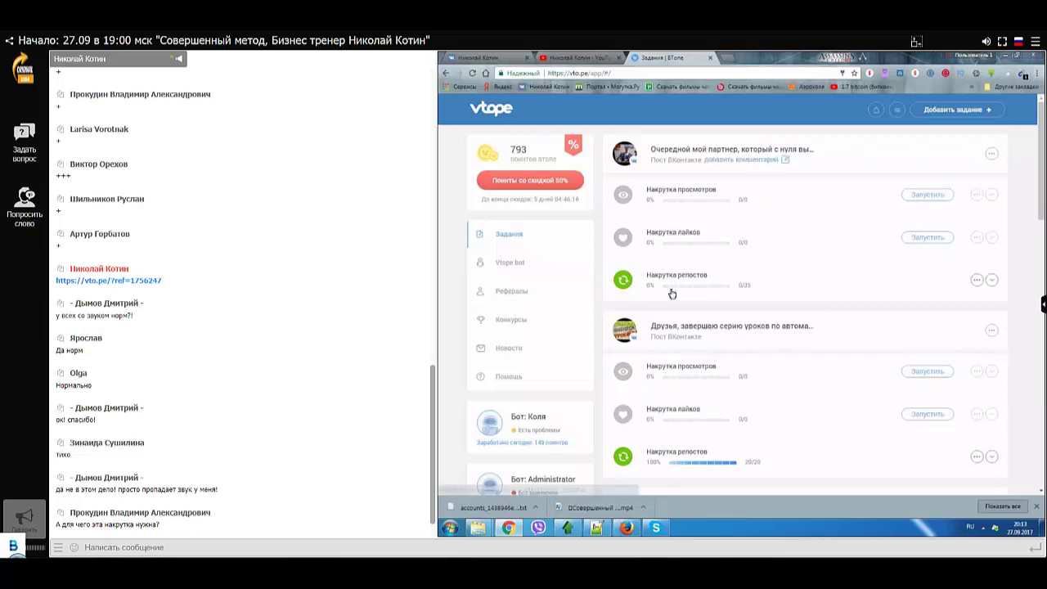
Step: Look through the Vtope task list and switch to the webinar room in Firefox to read the participants' chat
{"action": "scroll", "coordinate": [815, 186], "scroll_direction": "down", "scroll_amount": 5}
{"action": "scroll", "coordinate": [815, 186], "scroll_direction": "up", "scroll_amount": 6}
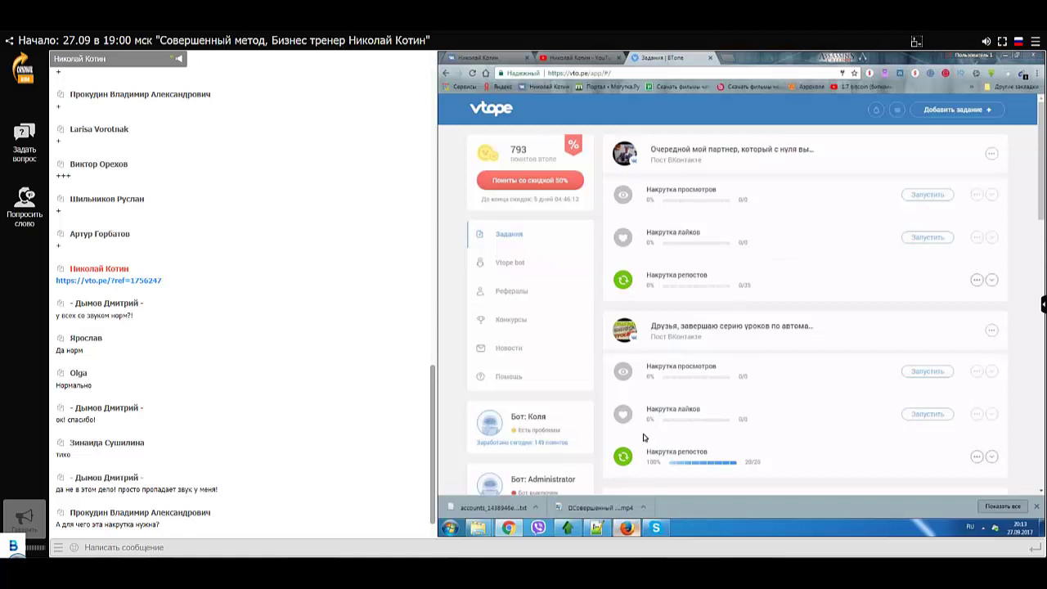
{"action": "left_click", "coordinate": [625, 527]}
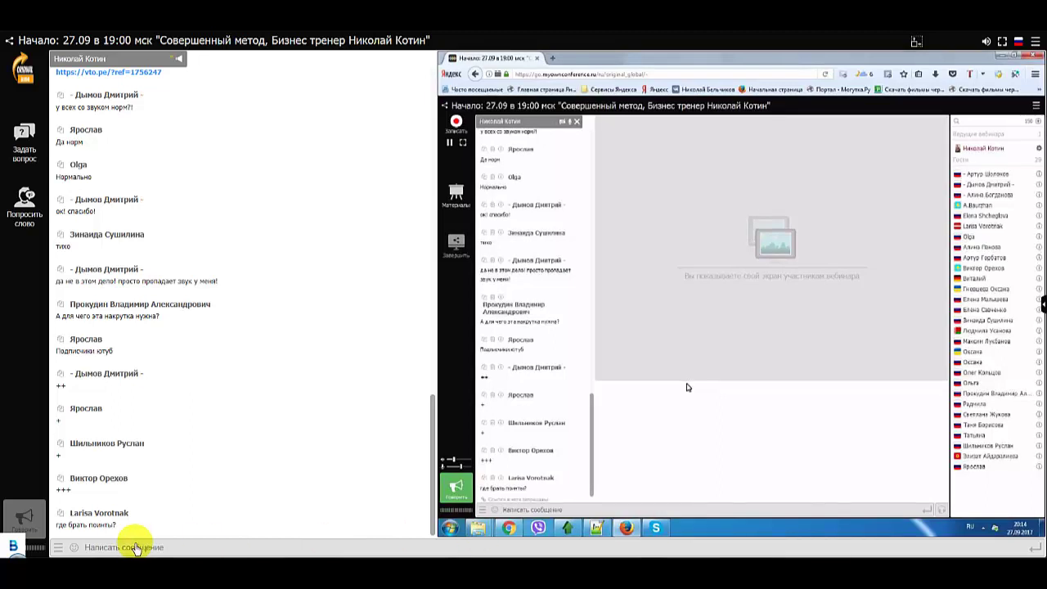
Step: Enlarge the text size of the webinar chat messages
{"action": "left_click", "coordinate": [57, 547]}
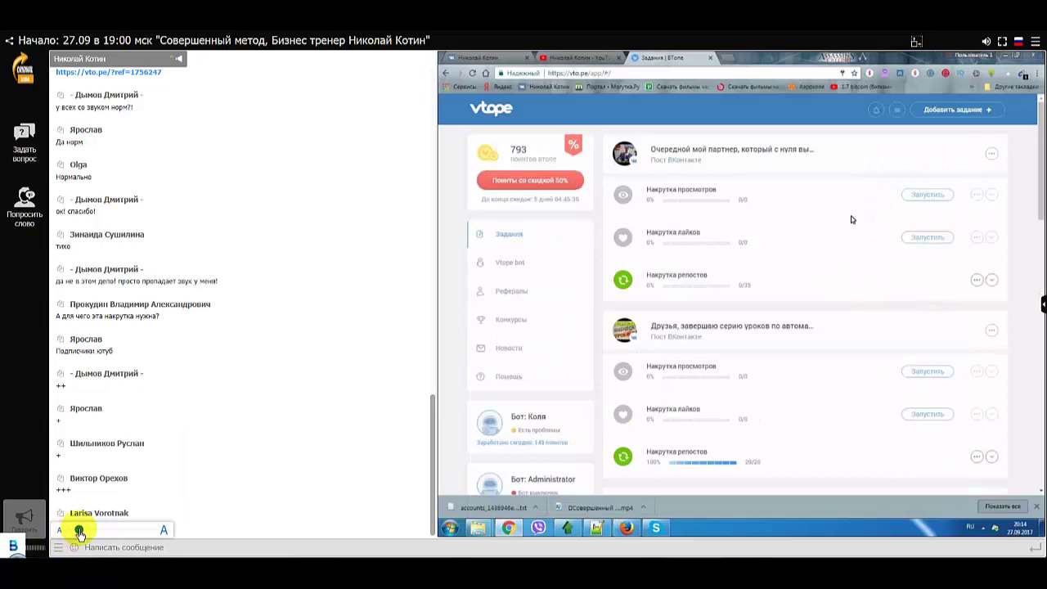
{"action": "left_click_drag", "start_coordinate": [78, 530], "coordinate": [88, 532]}
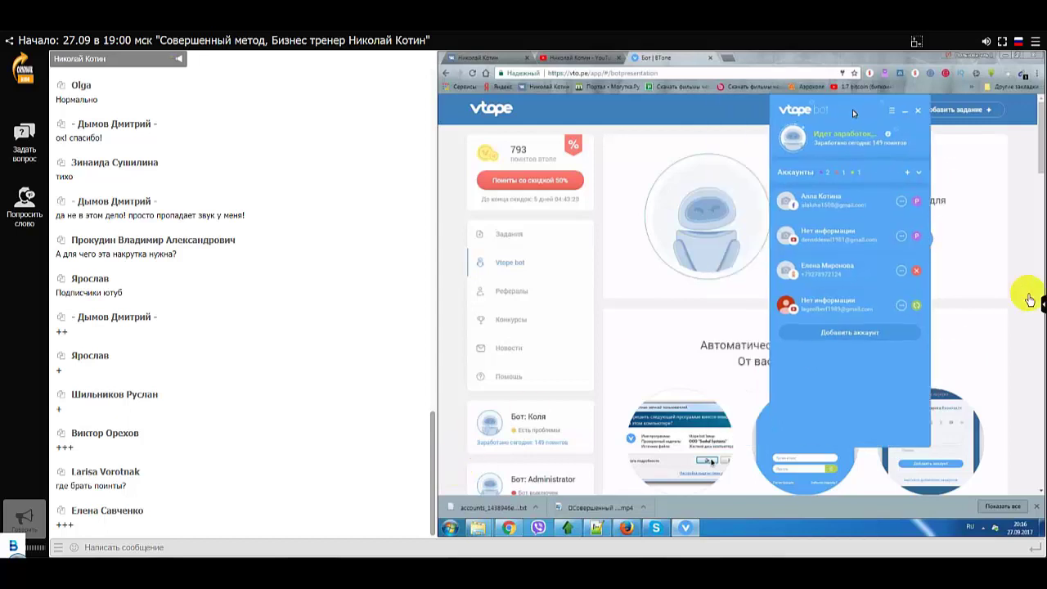
{"action": "left_click", "coordinate": [1035, 41]}
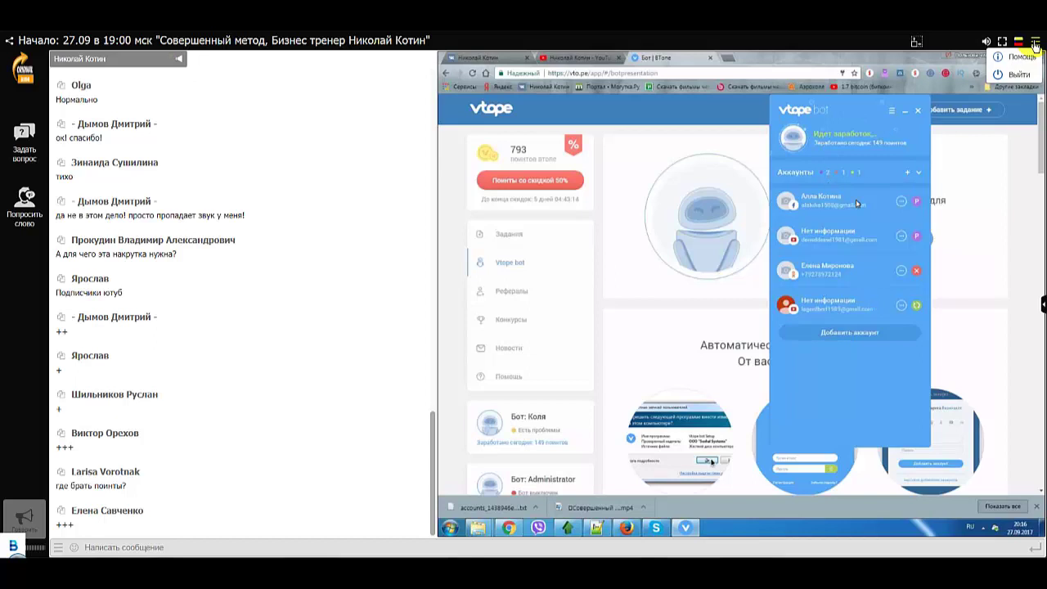
{"action": "mouse_move", "coordinate": [985, 42]}
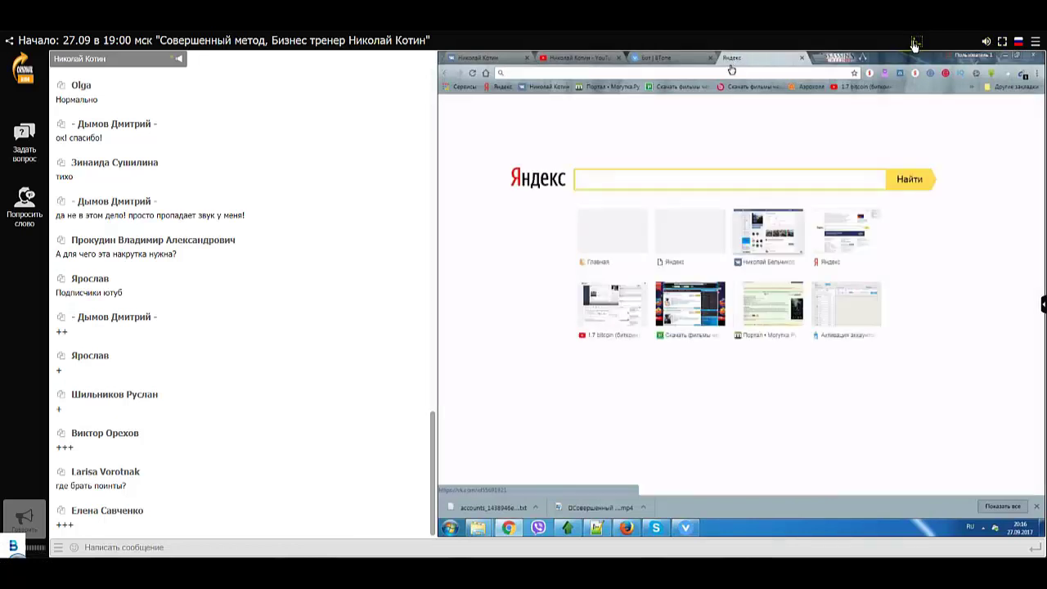
{"action": "left_click", "coordinate": [916, 42]}
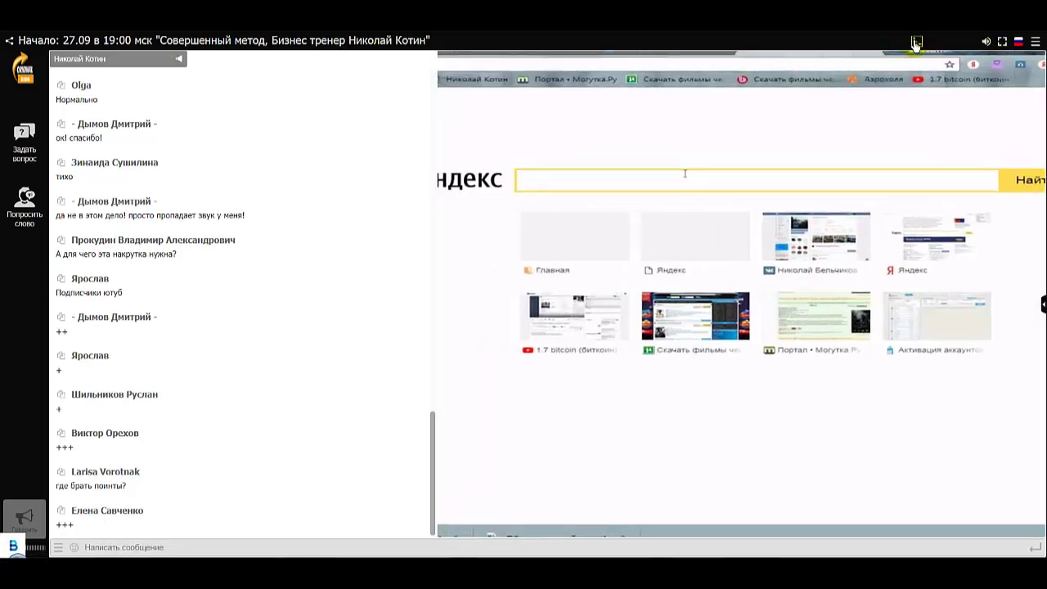
{"action": "left_click", "coordinate": [916, 42]}
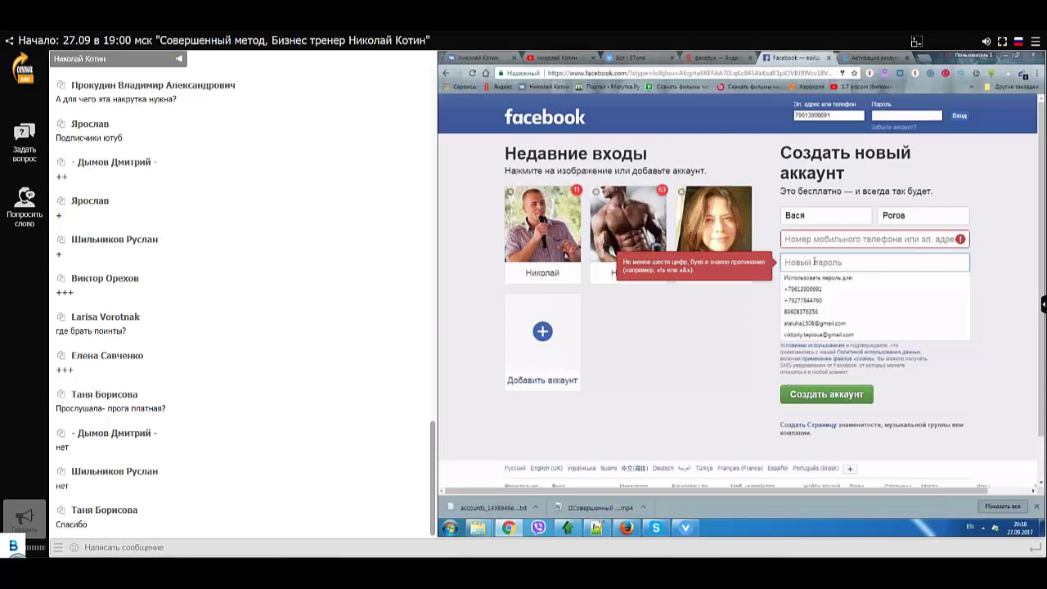
Step: Fill in the account password and date of birth in the Facebook sign-up form, with the gender Мужчина
{"action": "type", "text": "•••"}
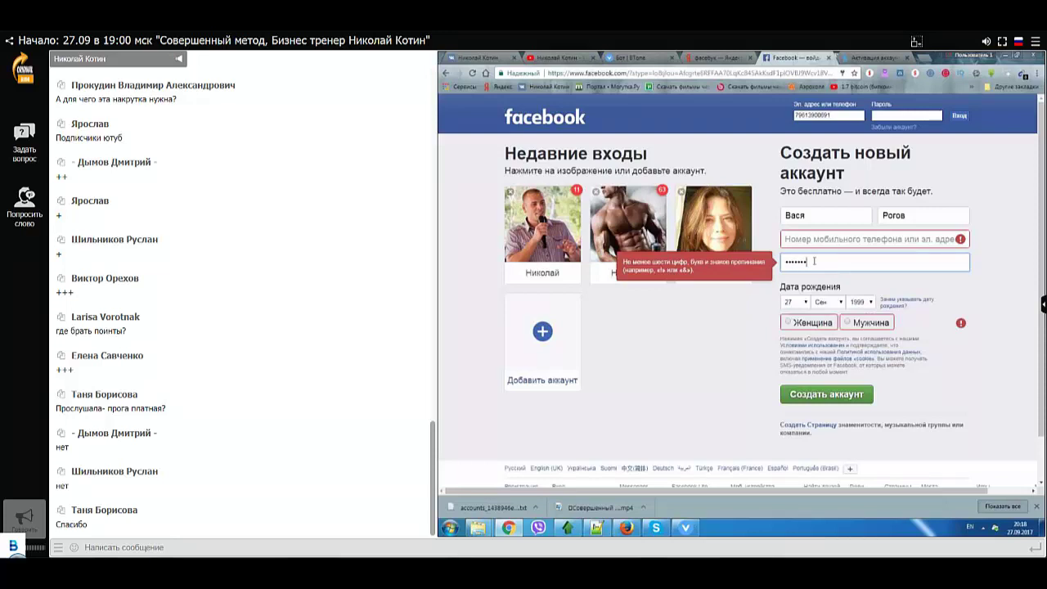
{"action": "left_click", "coordinate": [871, 304]}
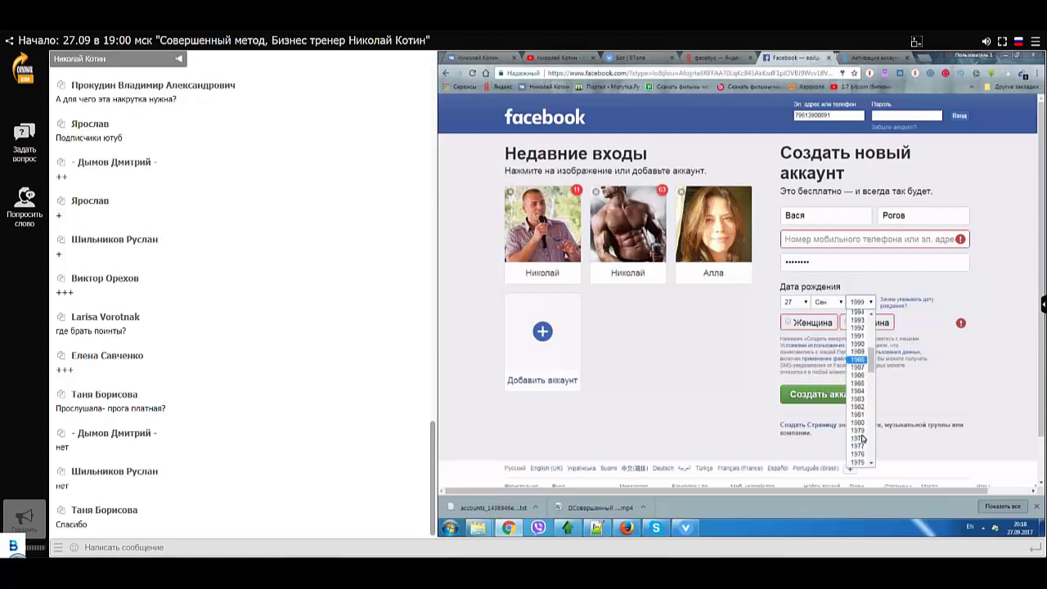
{"action": "left_click", "coordinate": [858, 359]}
{"action": "left_click", "coordinate": [828, 302]}
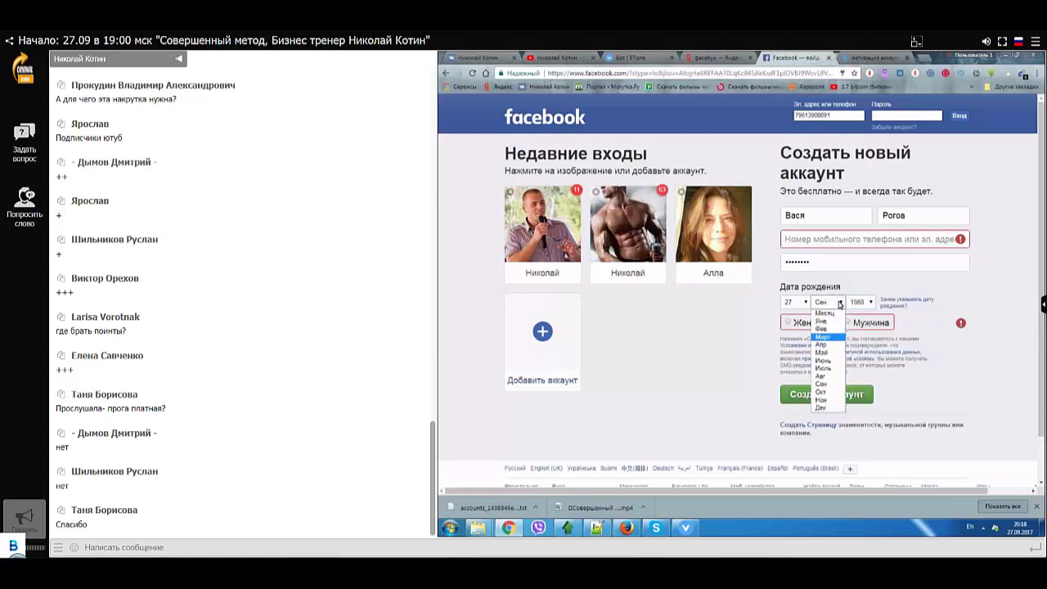
{"action": "left_click", "coordinate": [831, 335]}
{"action": "left_click", "coordinate": [798, 301]}
{"action": "left_click", "coordinate": [806, 314]}
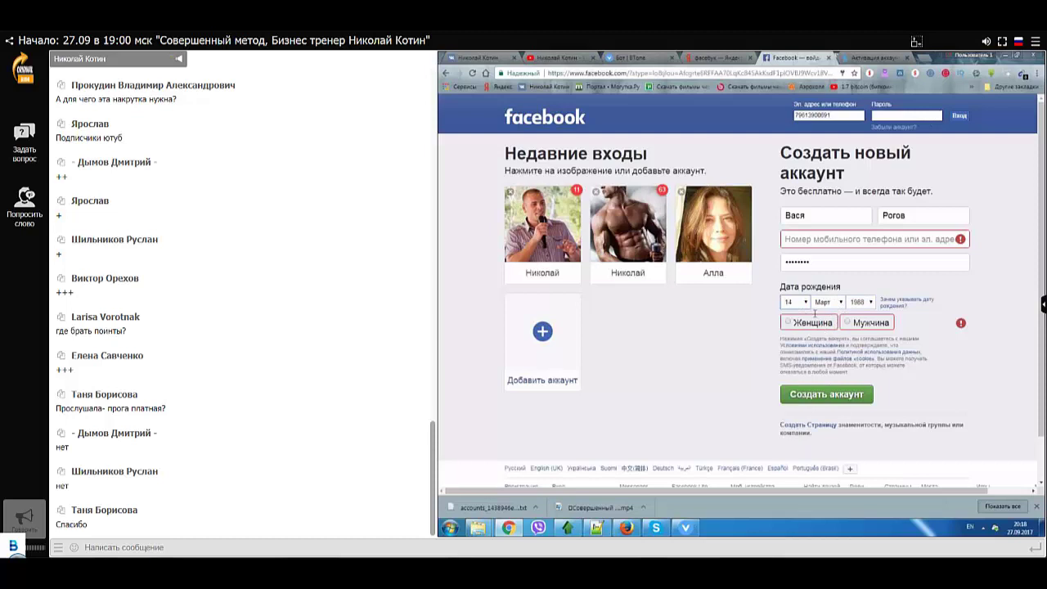
{"action": "left_click", "coordinate": [854, 325]}
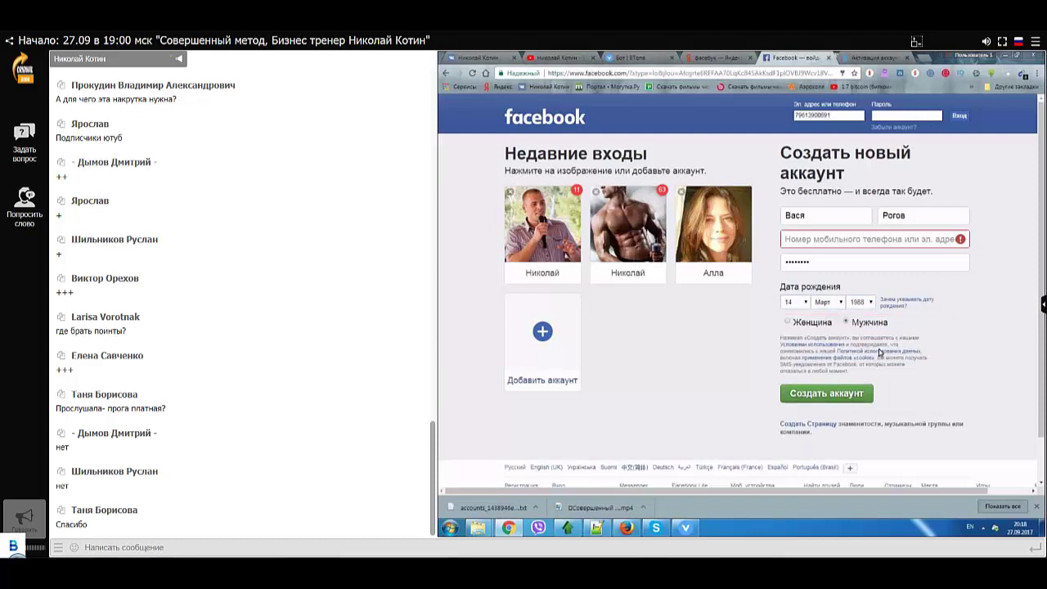
Step: Switch to the simsms.org page, order a Russian number for Facebook and copy the issued phone number
{"action": "left_click", "coordinate": [877, 56]}
{"action": "scroll", "coordinate": [754, 190], "scroll_direction": "down", "scroll_amount": 1}
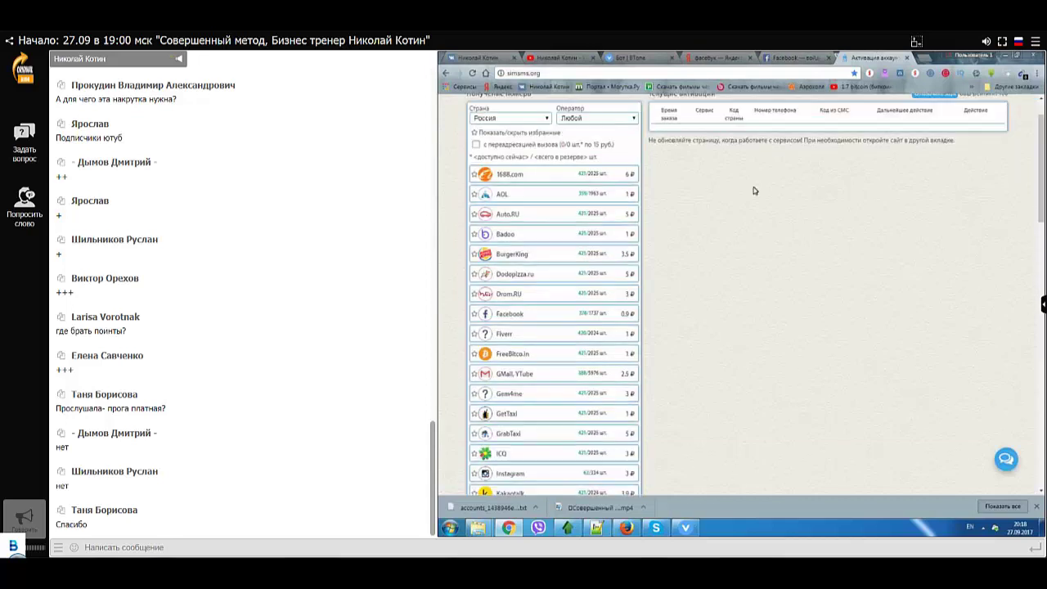
{"action": "left_click", "coordinate": [600, 316]}
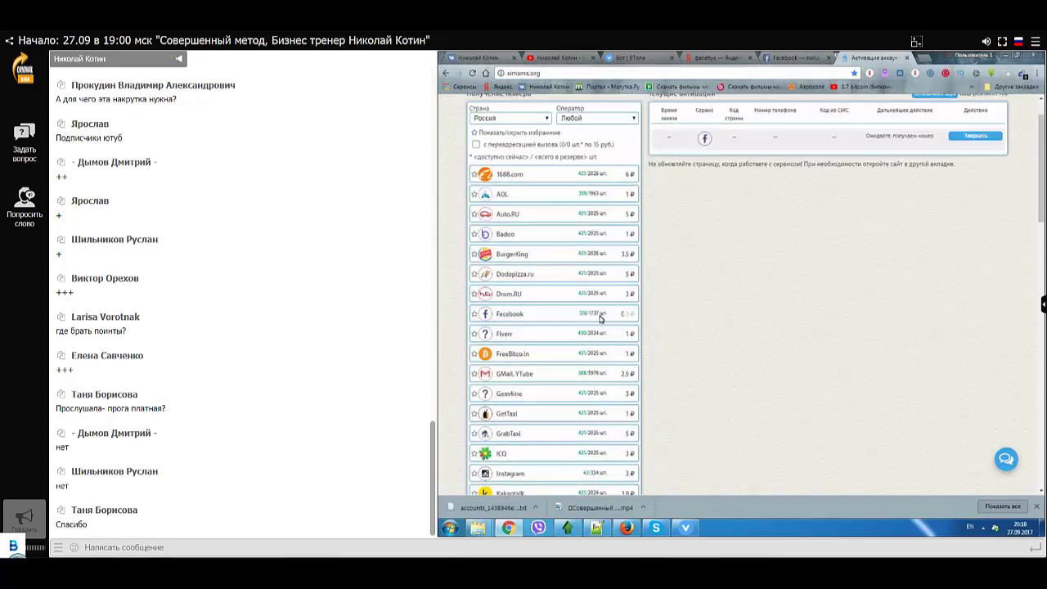
{"action": "right_click", "coordinate": [774, 135]}
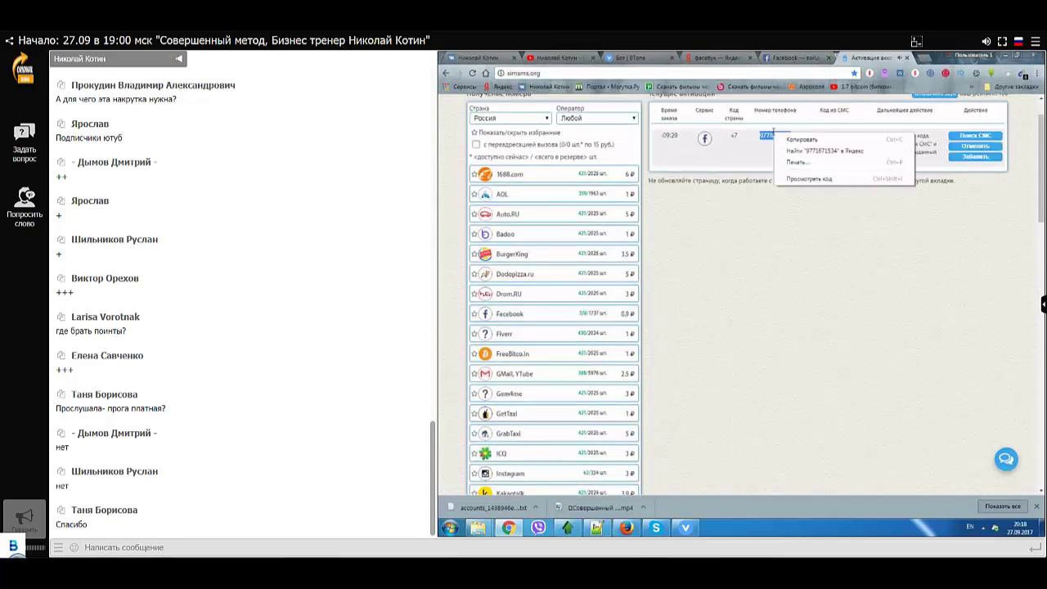
{"action": "left_click", "coordinate": [800, 139]}
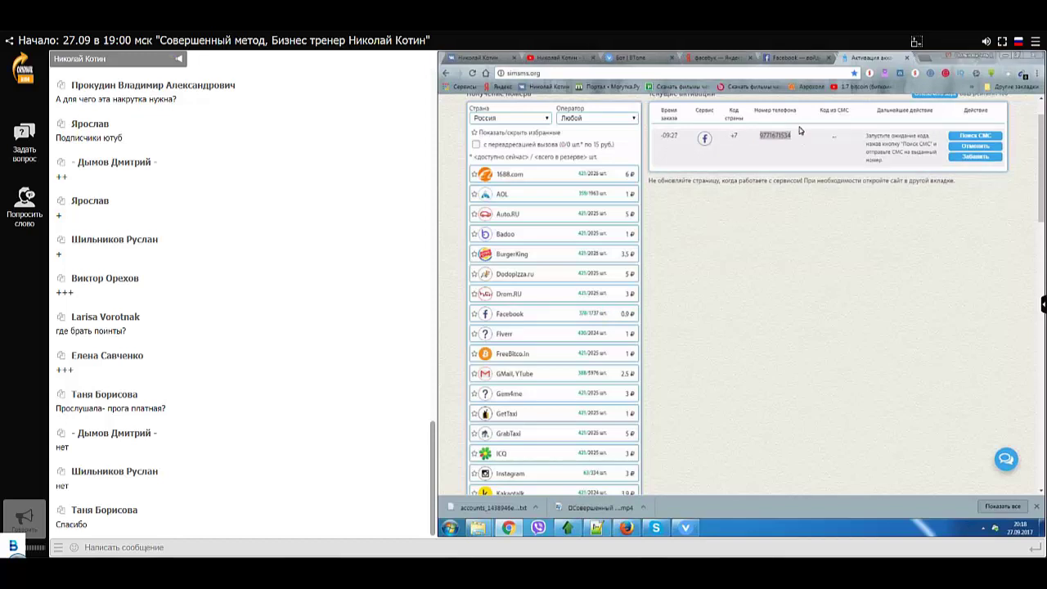
Step: Return to the Facebook sign-up form and paste the copied phone number with the country code 7 in front
{"action": "left_click", "coordinate": [792, 57]}
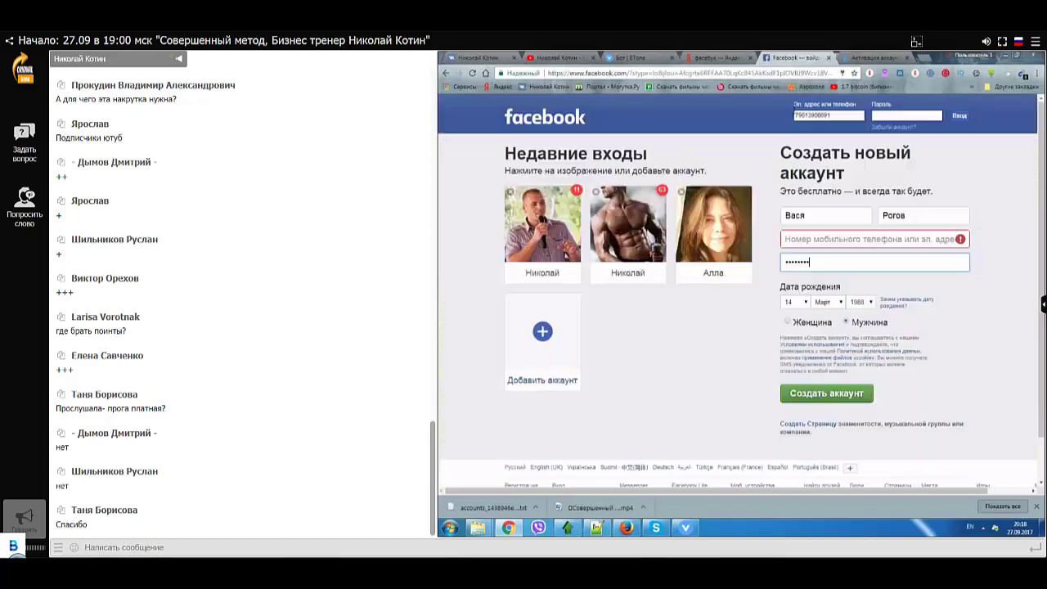
{"action": "key", "text": "shift+Tab"}
{"action": "right_click", "coordinate": [836, 234]}
{"action": "left_click", "coordinate": [858, 268]}
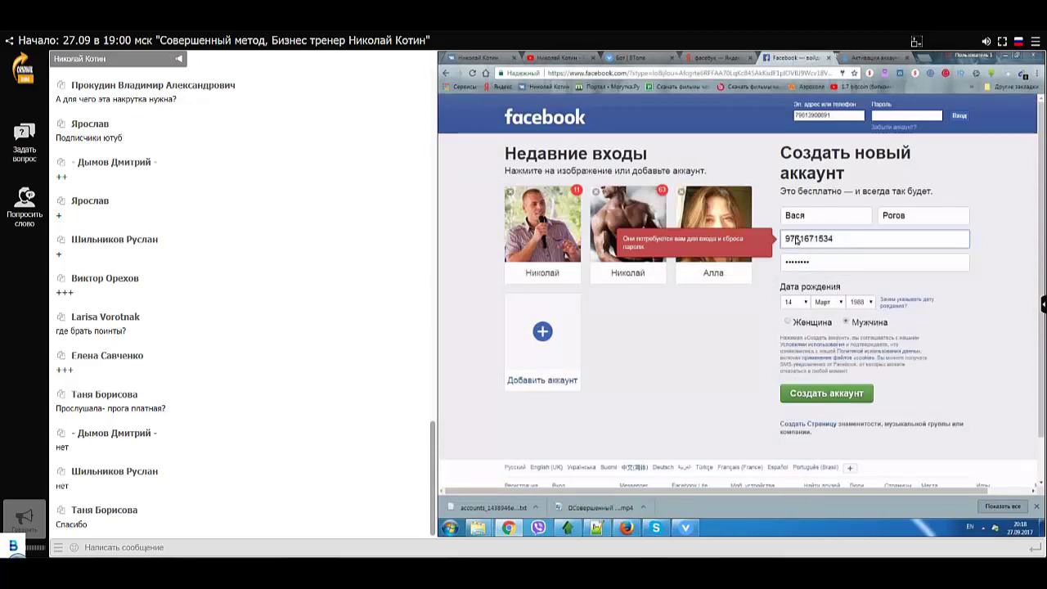
{"action": "type", "text": "7"}
{"action": "left_click", "coordinate": [912, 226]}
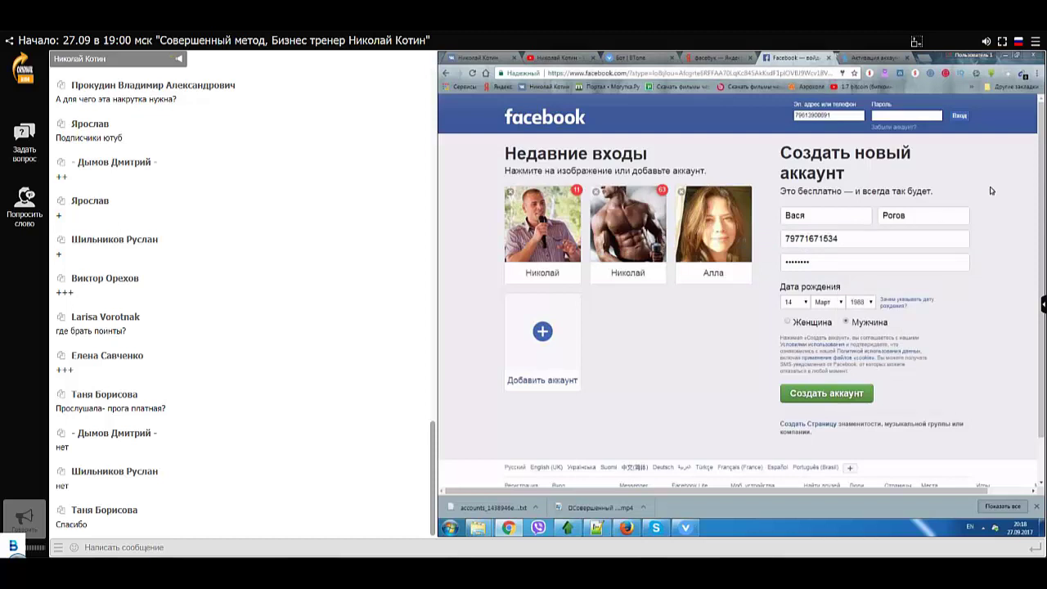
Step: Submit the Facebook registration and save the new account's password in the browser
{"action": "left_click", "coordinate": [850, 393]}
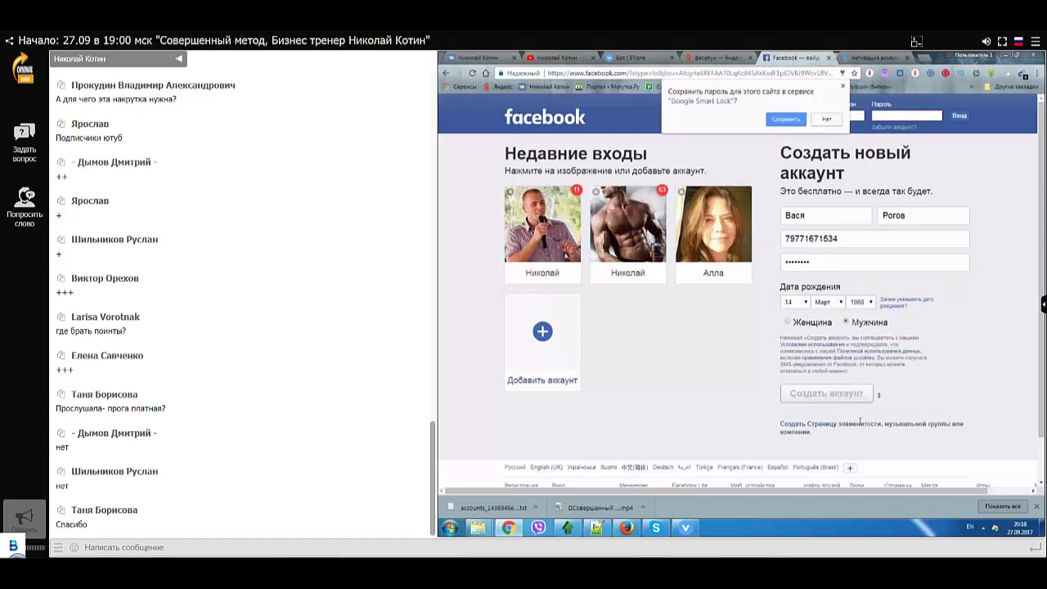
{"action": "left_click", "coordinate": [798, 119]}
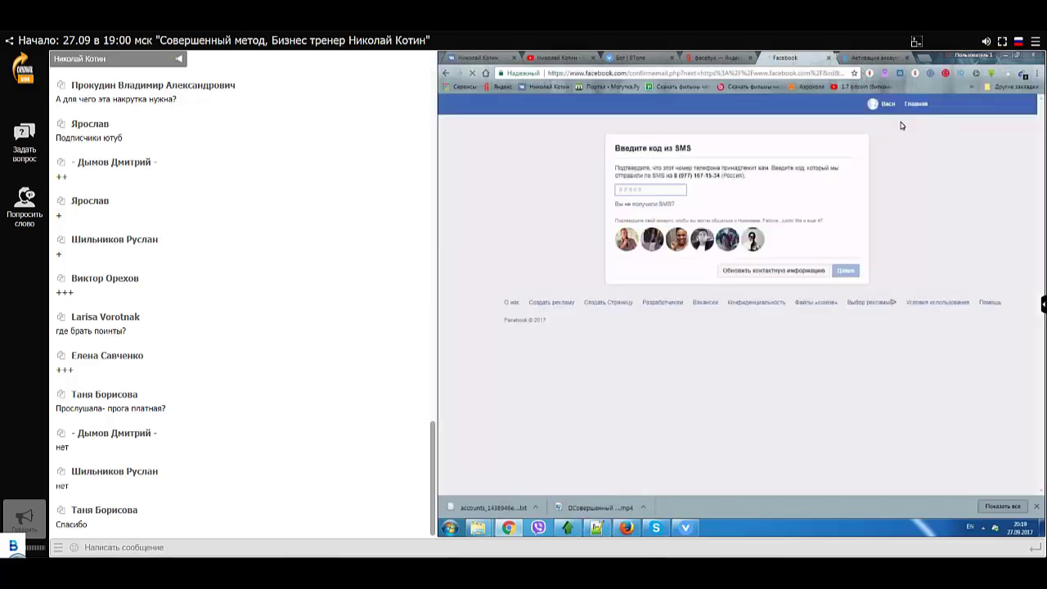
Step: Copy the received SMS verification code from the simsms.org page and paste it into the Facebook confirmation field
{"action": "left_click", "coordinate": [876, 58]}
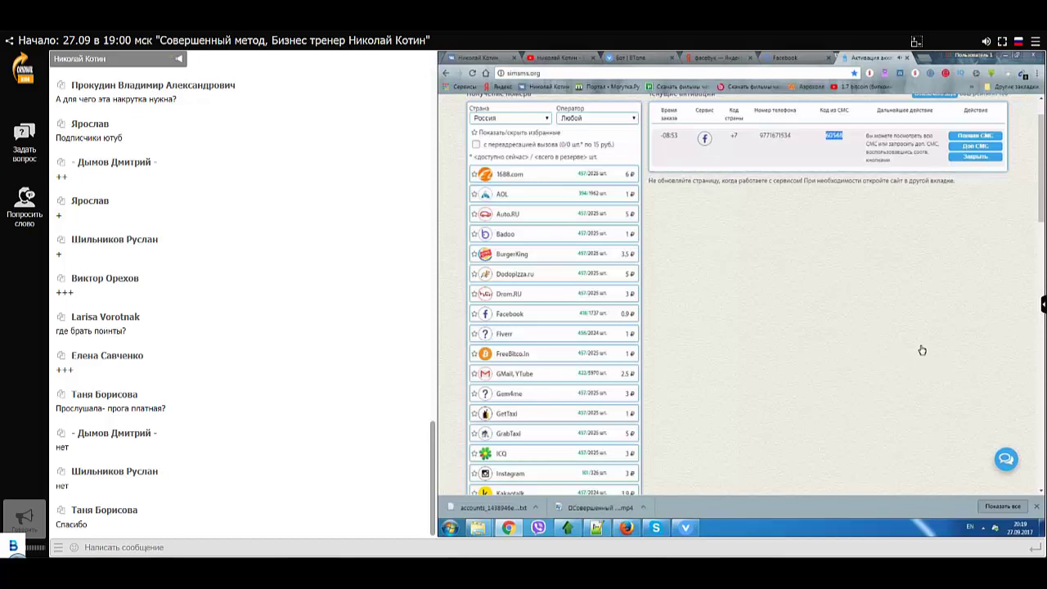
{"action": "double_click", "coordinate": [834, 136]}
{"action": "key", "text": "ctrl+c"}
{"action": "right_click", "coordinate": [836, 136]}
{"action": "key", "text": "Escape"}
{"action": "key", "text": "ctrl+shift+Tab"}
{"action": "right_click", "coordinate": [643, 189]}
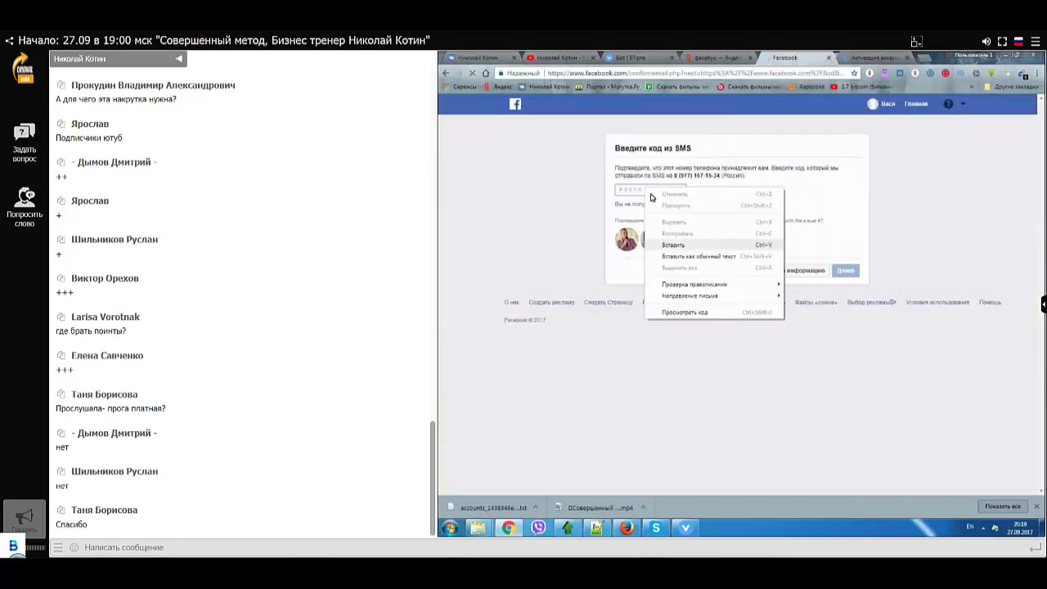
{"action": "left_click", "coordinate": [654, 245]}
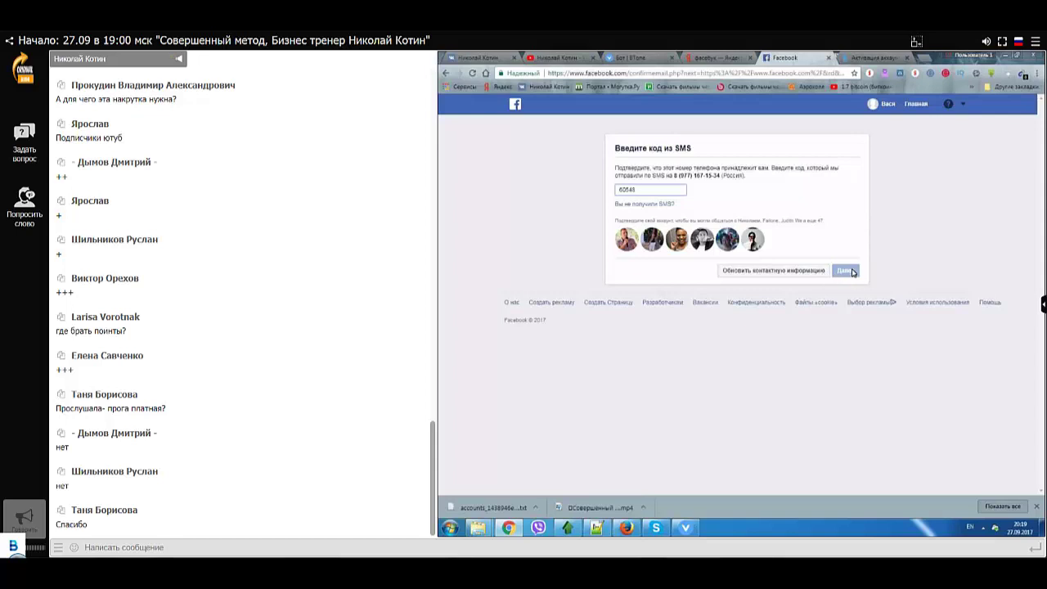
Step: Submit the entered code to confirm the Facebook account and skip the friend suggestions
{"action": "left_click", "coordinate": [797, 262]}
{"action": "left_click", "coordinate": [654, 189]}
{"action": "key", "text": "Return"}
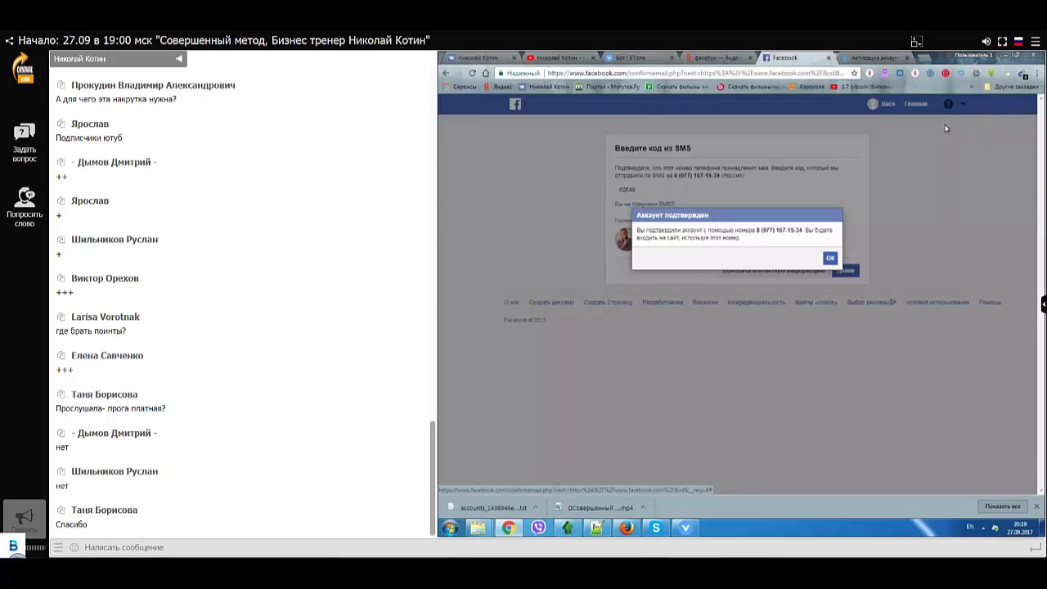
{"action": "key", "text": "Return"}
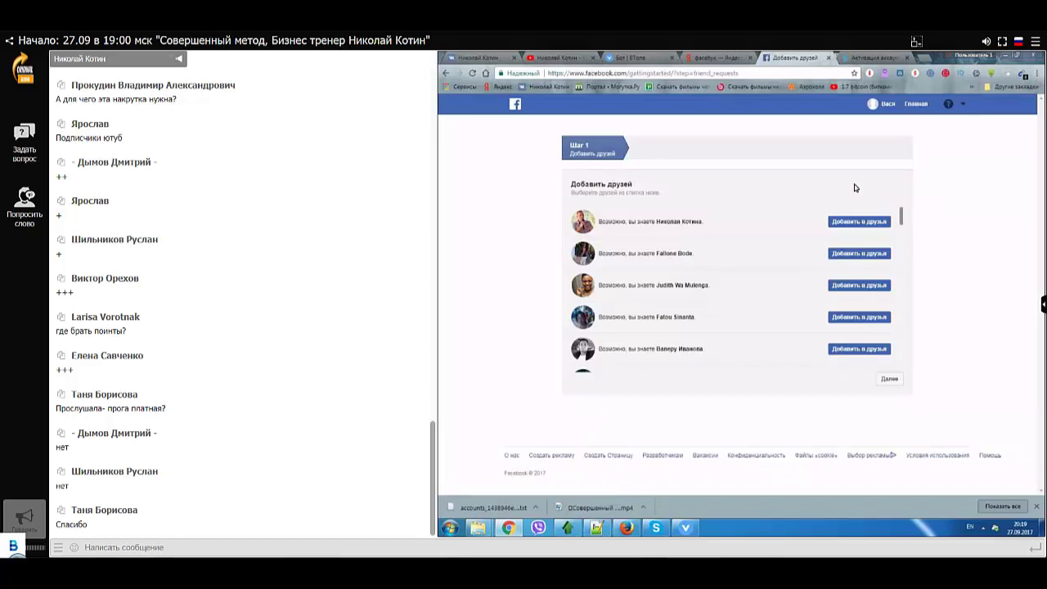
{"action": "left_click", "coordinate": [900, 378]}
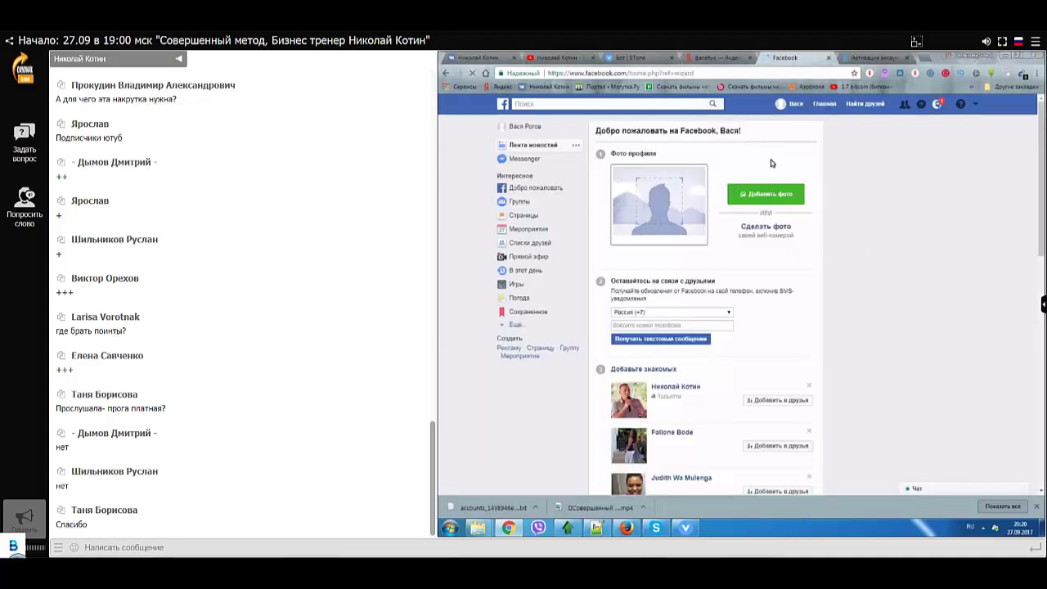
Step: Upload the portrait of the man in sunglasses from a subfolder of фото контакт as the profile photo and review the page
{"action": "left_click", "coordinate": [736, 189]}
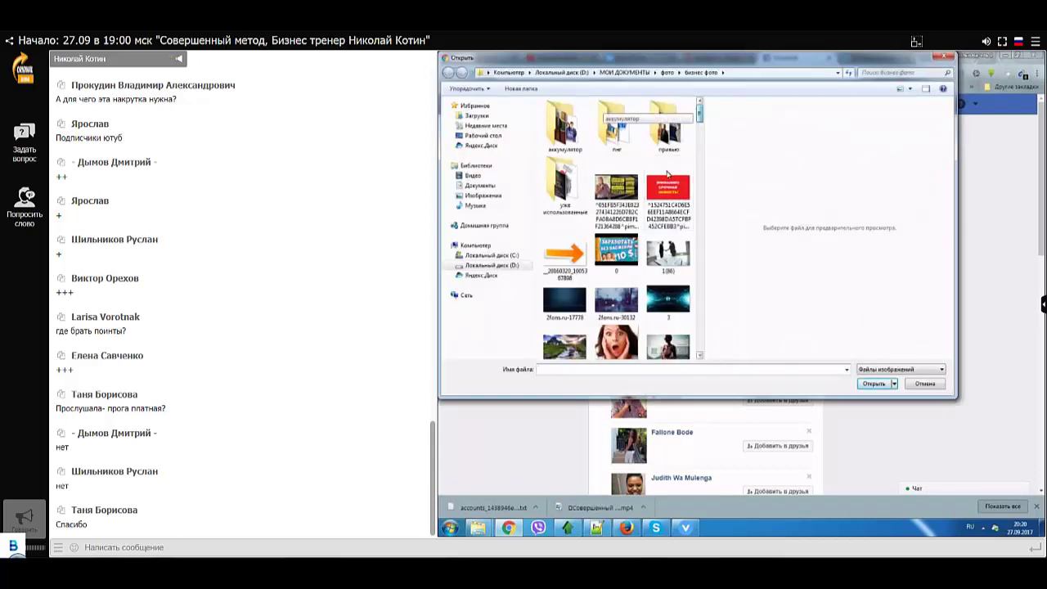
{"action": "left_click", "coordinate": [666, 73]}
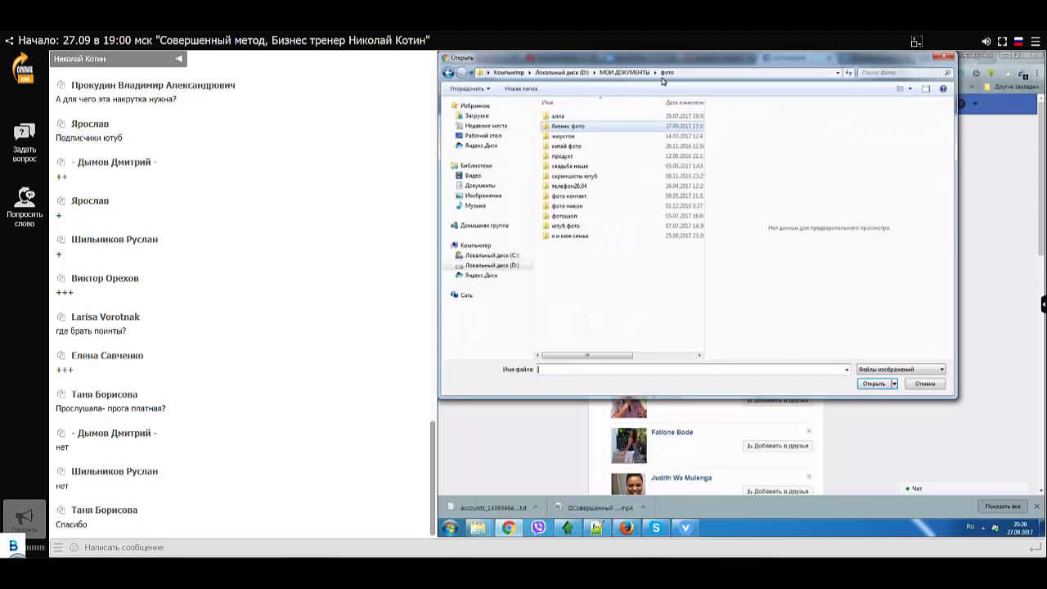
{"action": "double_click", "coordinate": [569, 196]}
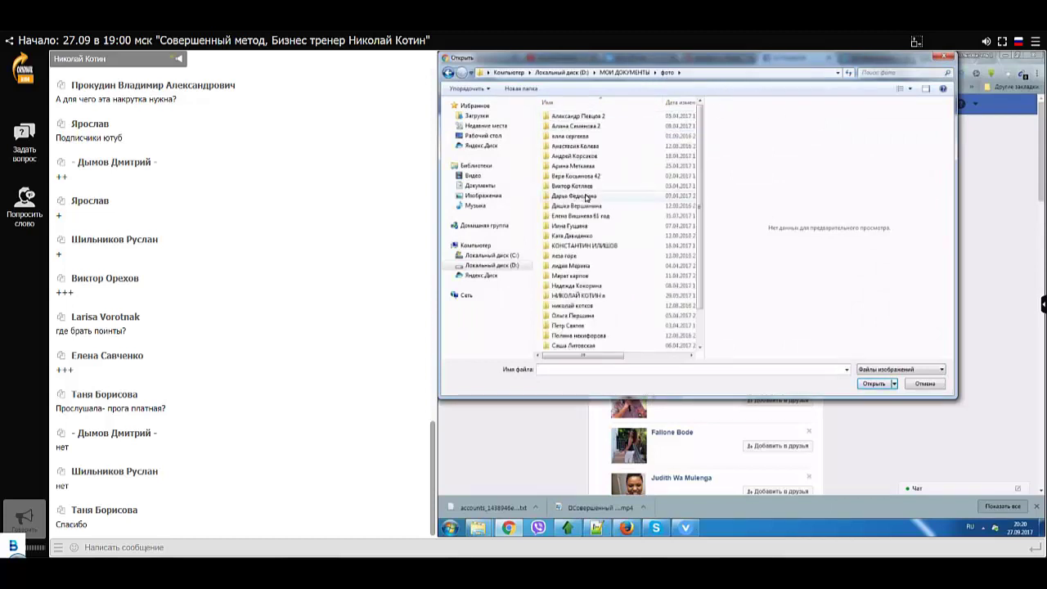
{"action": "double_click", "coordinate": [597, 147]}
{"action": "left_click", "coordinate": [448, 72]}
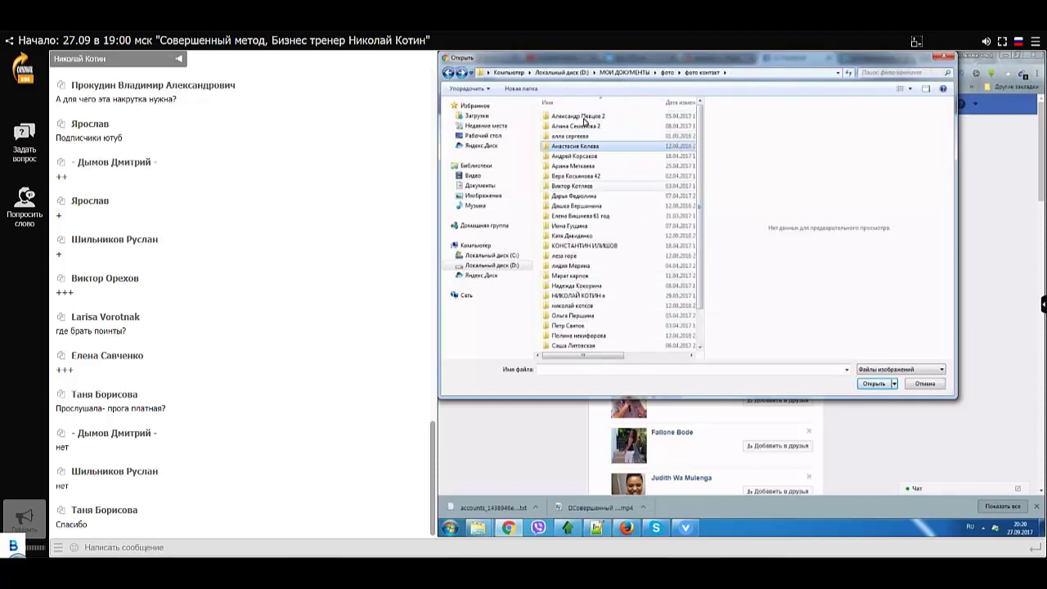
{"action": "double_click", "coordinate": [579, 187]}
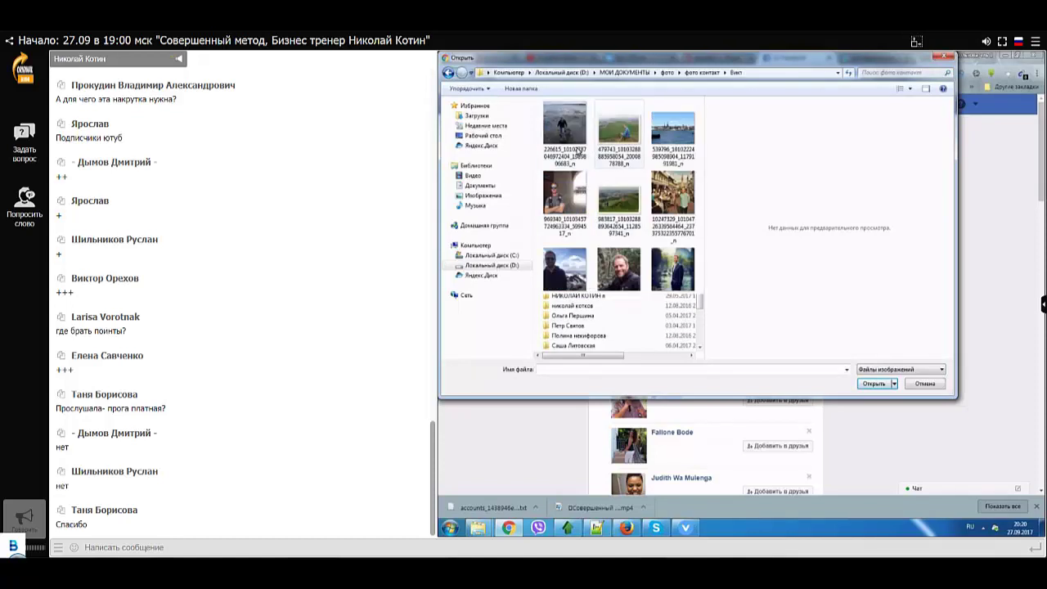
{"action": "double_click", "coordinate": [566, 200]}
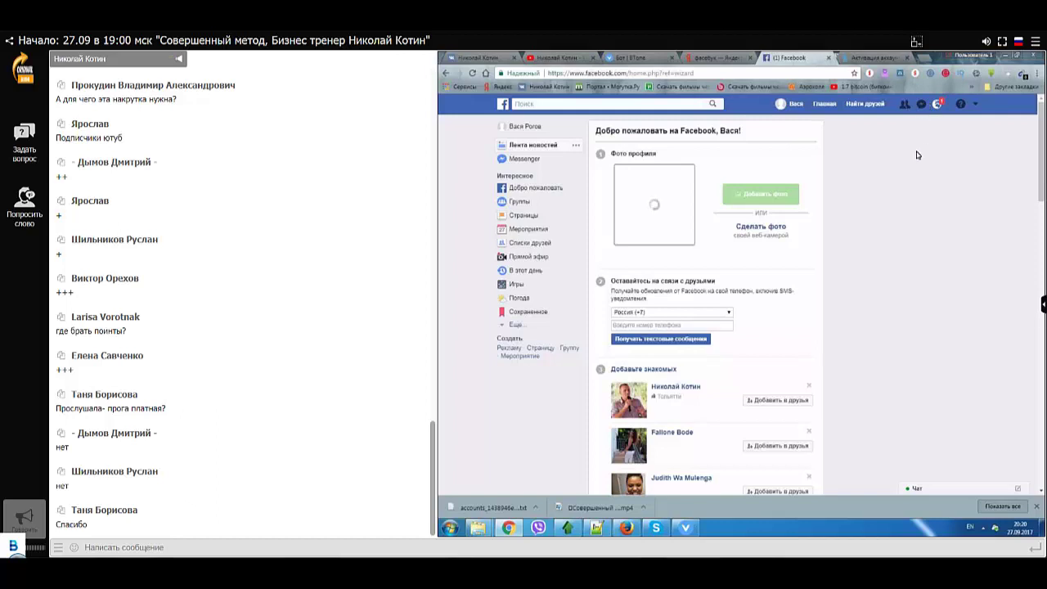
{"action": "scroll", "coordinate": [916, 157], "scroll_direction": "down", "scroll_amount": 5}
{"action": "scroll", "coordinate": [916, 157], "scroll_direction": "up", "scroll_amount": 4}
{"action": "scroll", "coordinate": [915, 164], "scroll_direction": "up", "scroll_amount": 1}
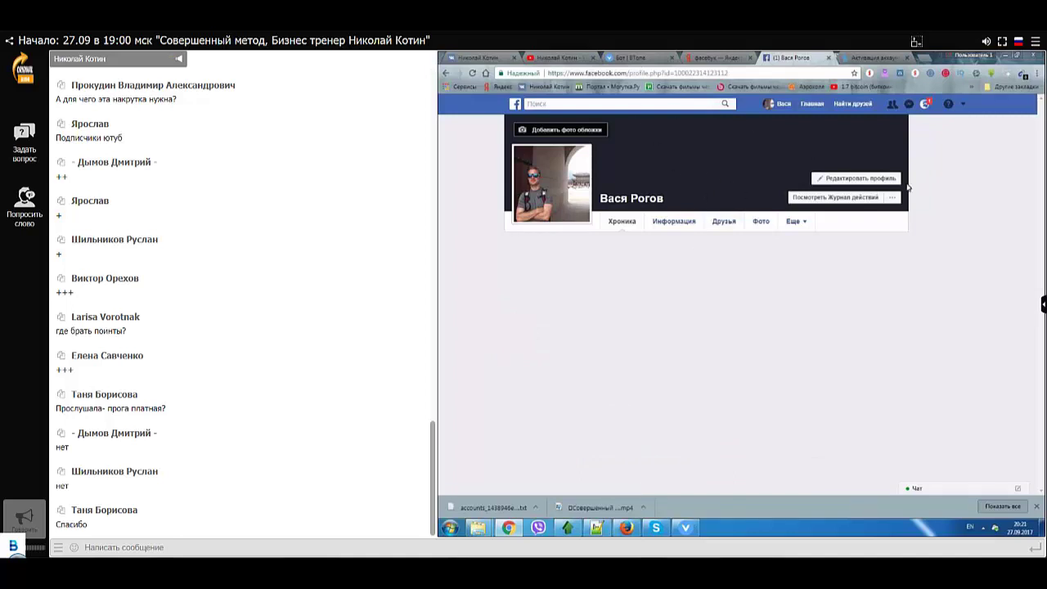
Step: Switch to Vtope bot, start adding an account and retry the authorization check for the new Facebook profile
{"action": "left_click", "coordinate": [686, 528]}
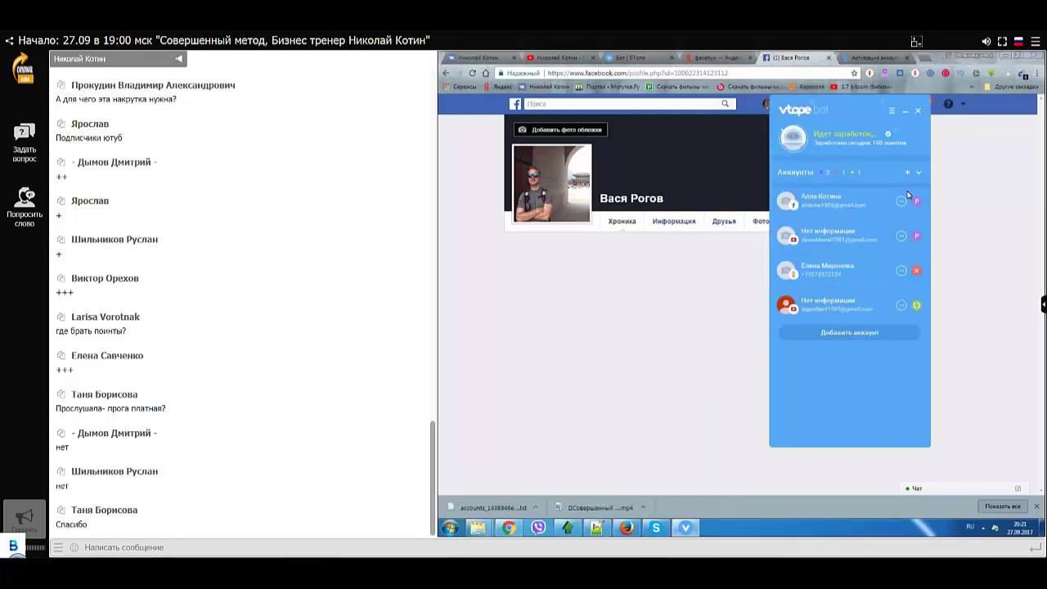
{"action": "left_click", "coordinate": [833, 333]}
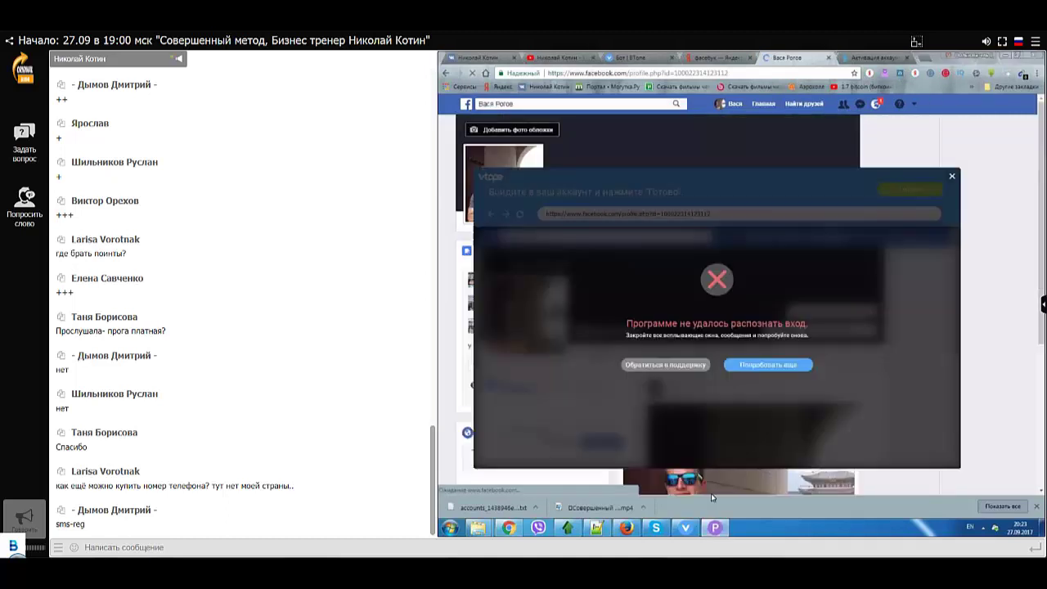
{"action": "left_click", "coordinate": [773, 364]}
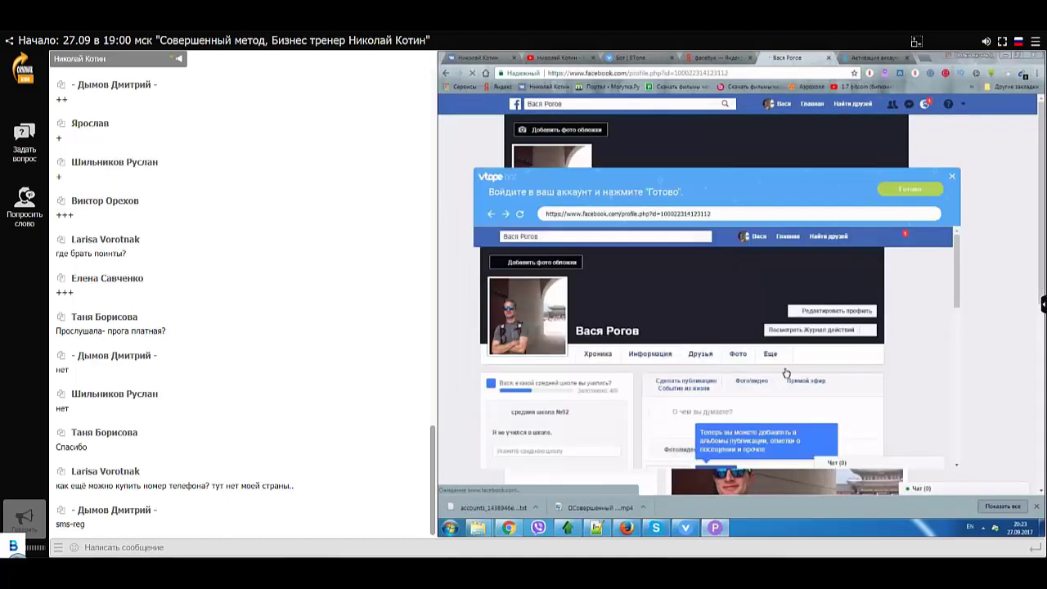
{"action": "left_click_drag", "start_coordinate": [683, 176], "coordinate": [676, 137]}
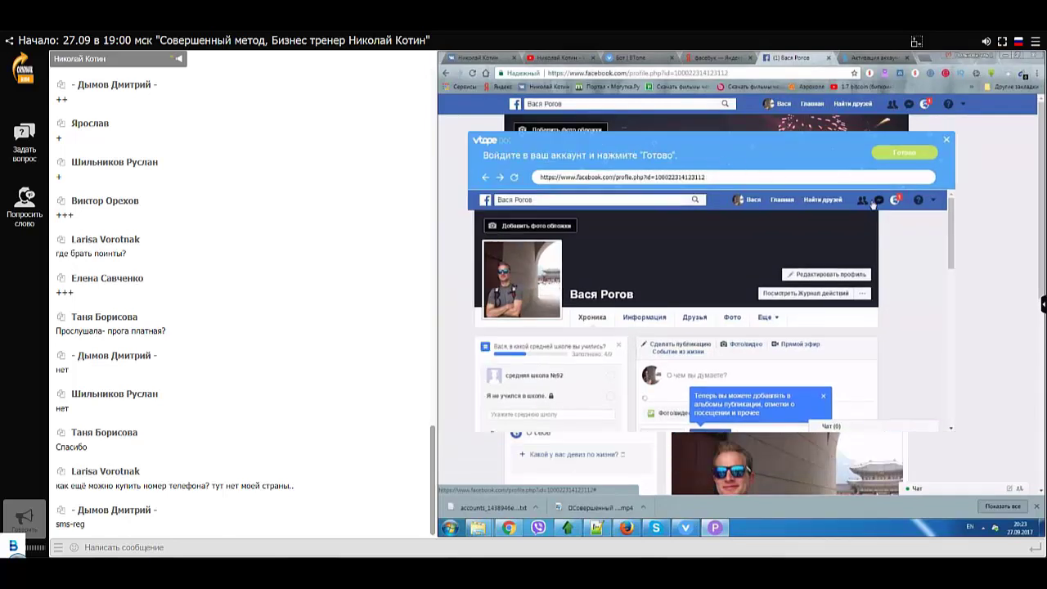
{"action": "left_click", "coordinate": [906, 152]}
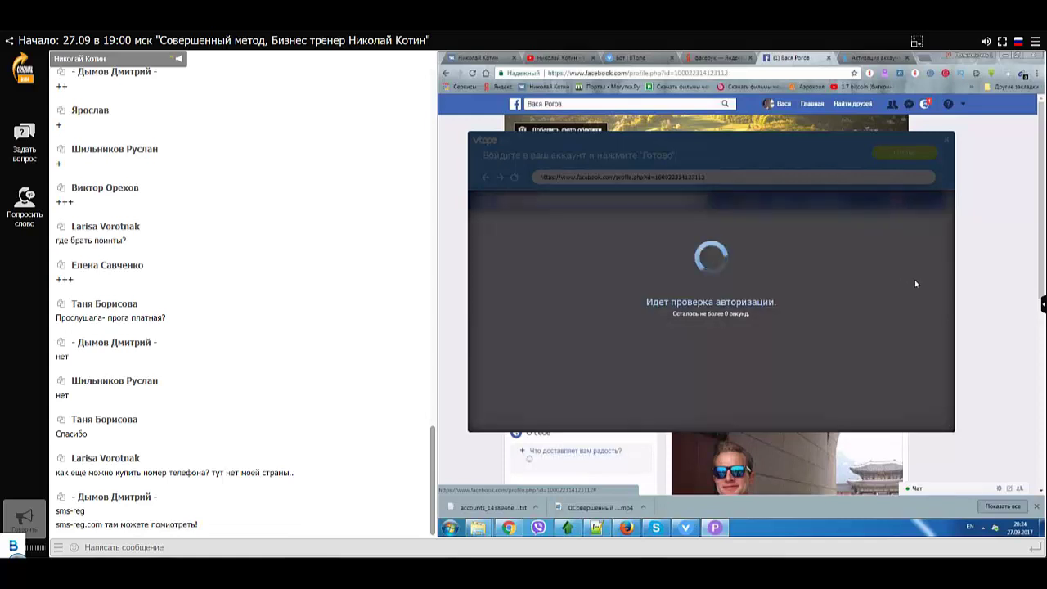
Step: Delete the first Facebook account from the Vtope bot account list and move the bot window aside
{"action": "left_click", "coordinate": [685, 528]}
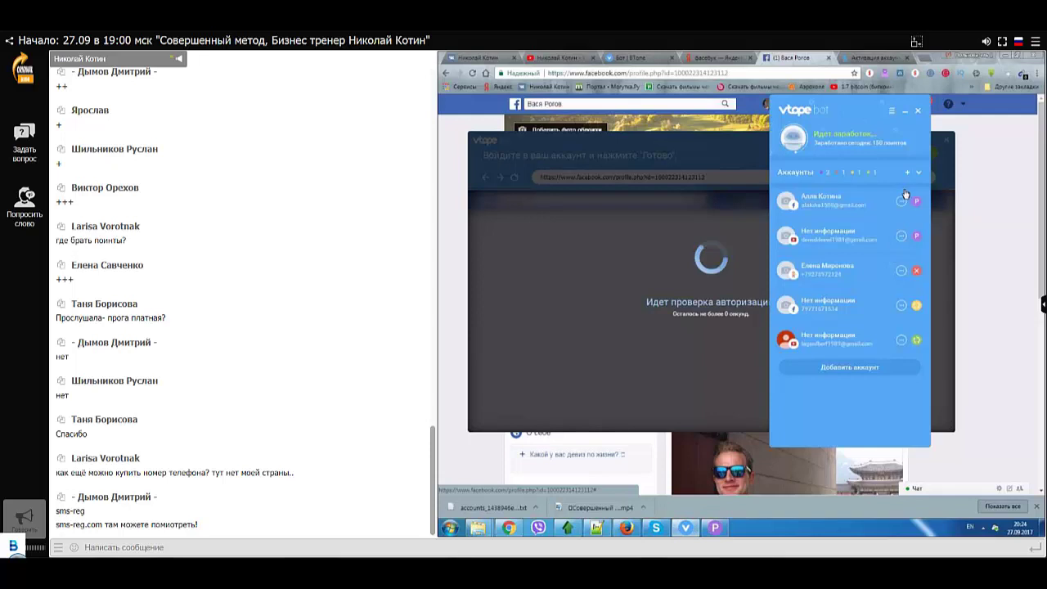
{"action": "left_click", "coordinate": [899, 235]}
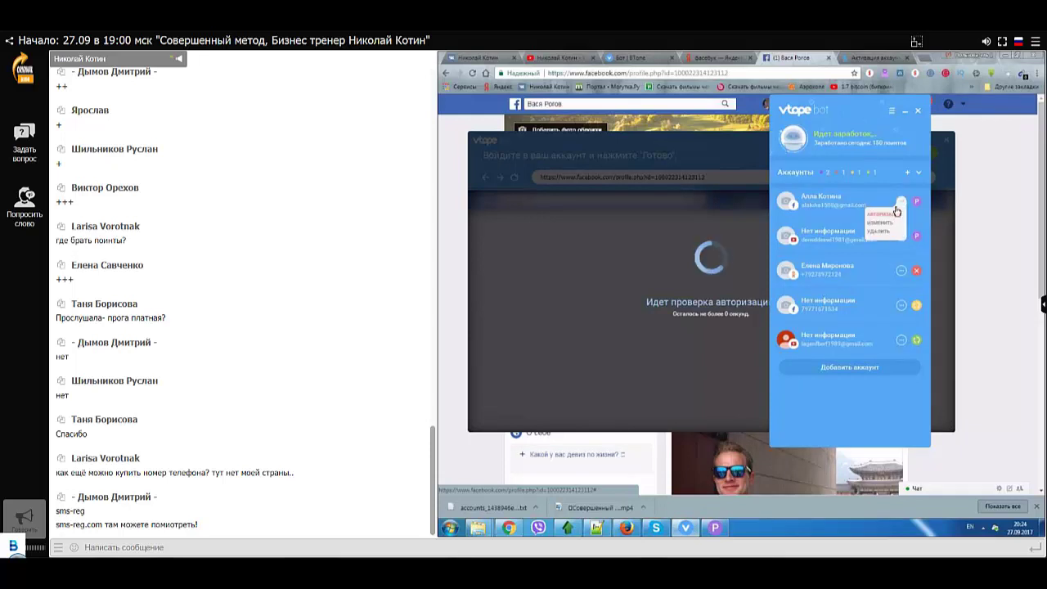
{"action": "left_click", "coordinate": [887, 232]}
{"action": "left_click_drag", "start_coordinate": [835, 110], "coordinate": [951, 137]}
{"action": "left_click", "coordinate": [955, 154]}
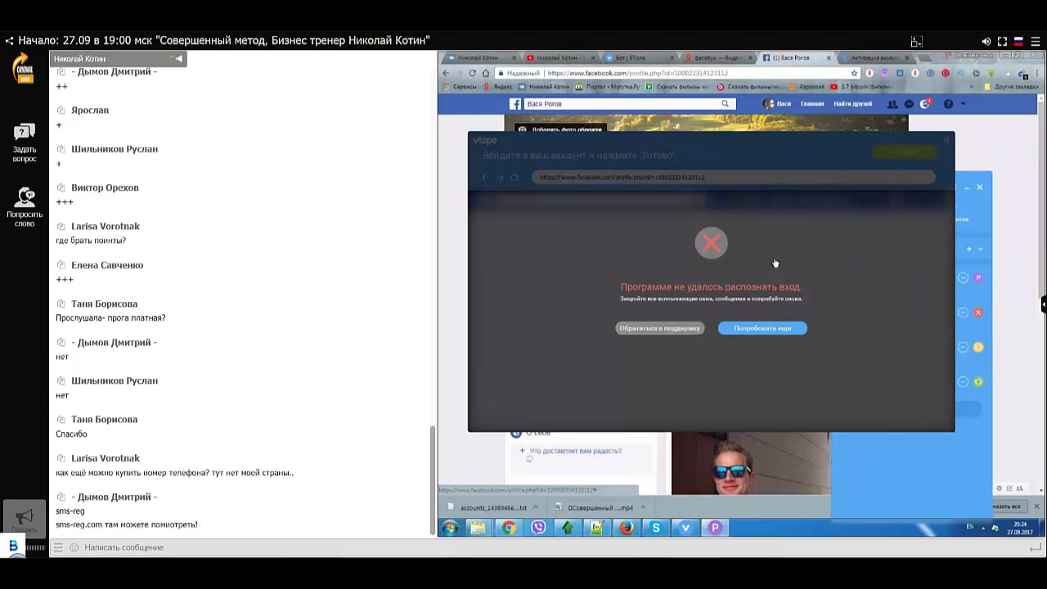
Step: Try the Facebook authorization check in Vtope once more and inspect the new account's status in the bot
{"action": "left_click", "coordinate": [947, 144]}
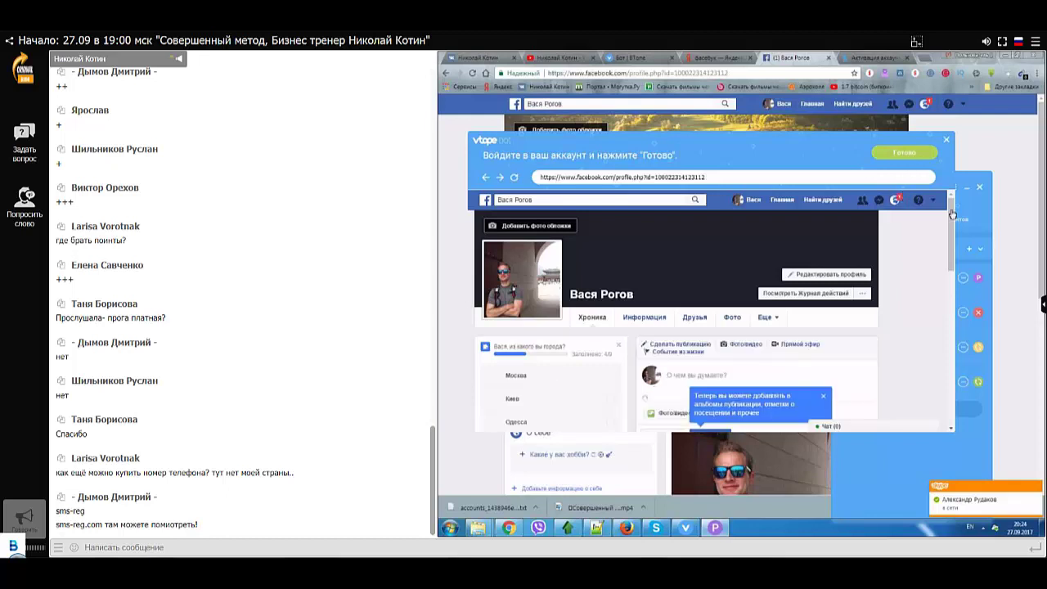
{"action": "scroll", "coordinate": [953, 229], "scroll_direction": "down", "scroll_amount": 1}
{"action": "left_click_drag", "start_coordinate": [952, 280], "coordinate": [946, 246]}
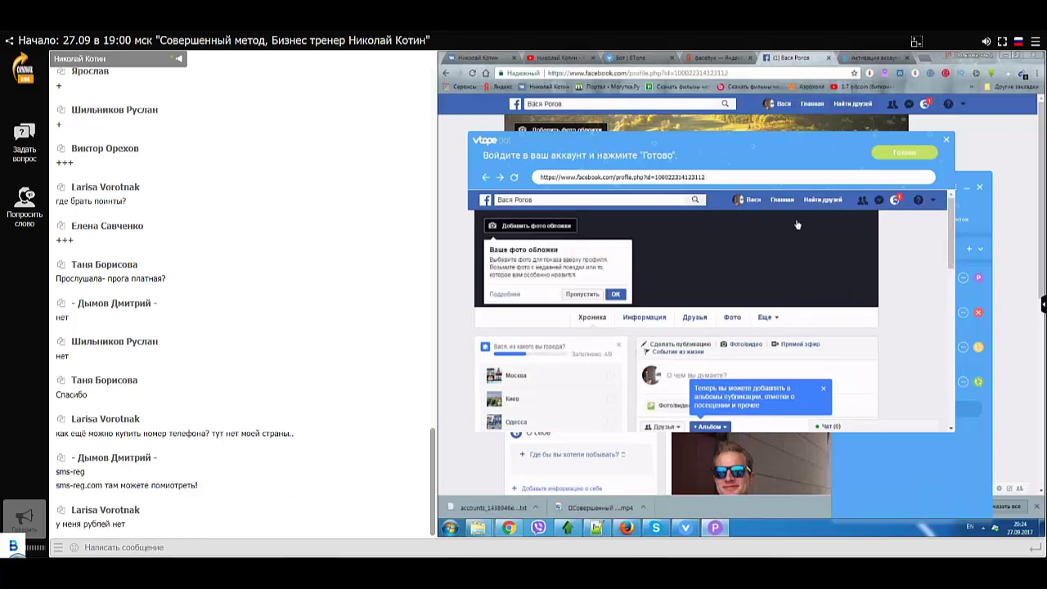
{"action": "left_click", "coordinate": [907, 152]}
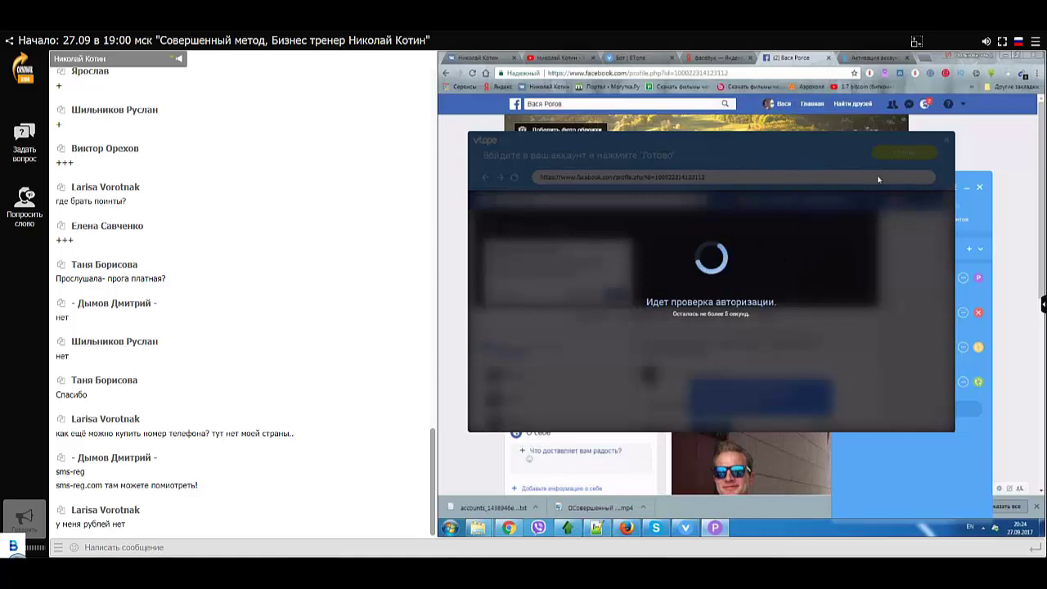
{"action": "left_click", "coordinate": [981, 201]}
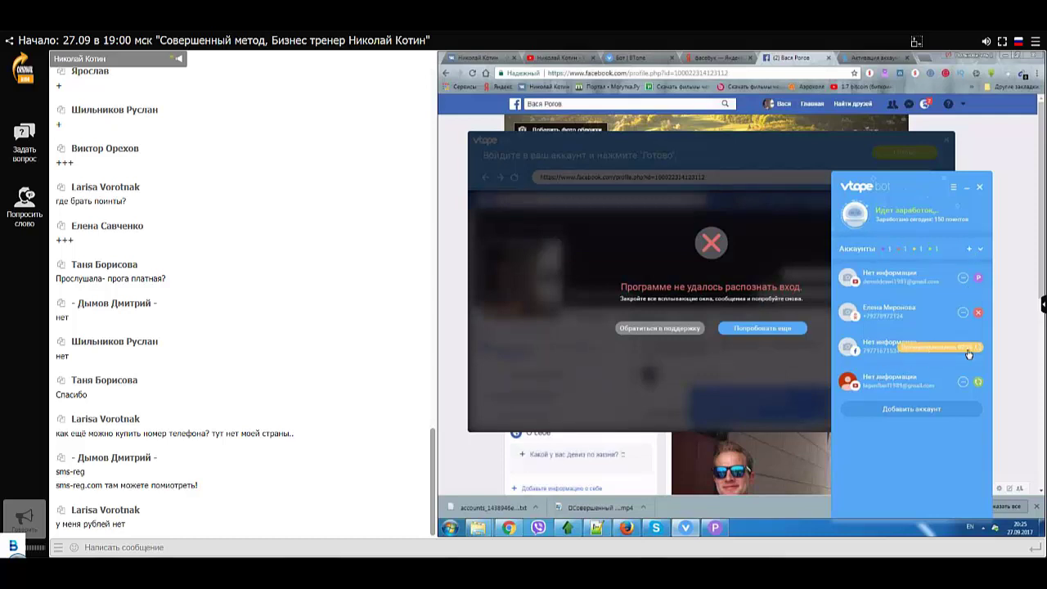
{"action": "left_click", "coordinate": [926, 341]}
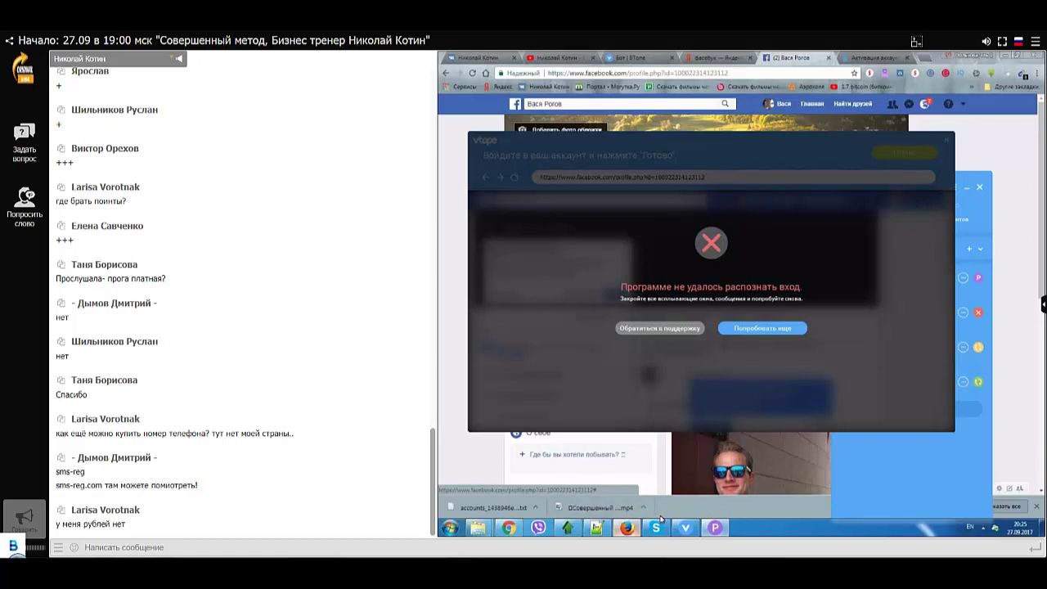
Step: Switch to the webinar room in Firefox and read the recent chat messages for questions
{"action": "left_click", "coordinate": [626, 527]}
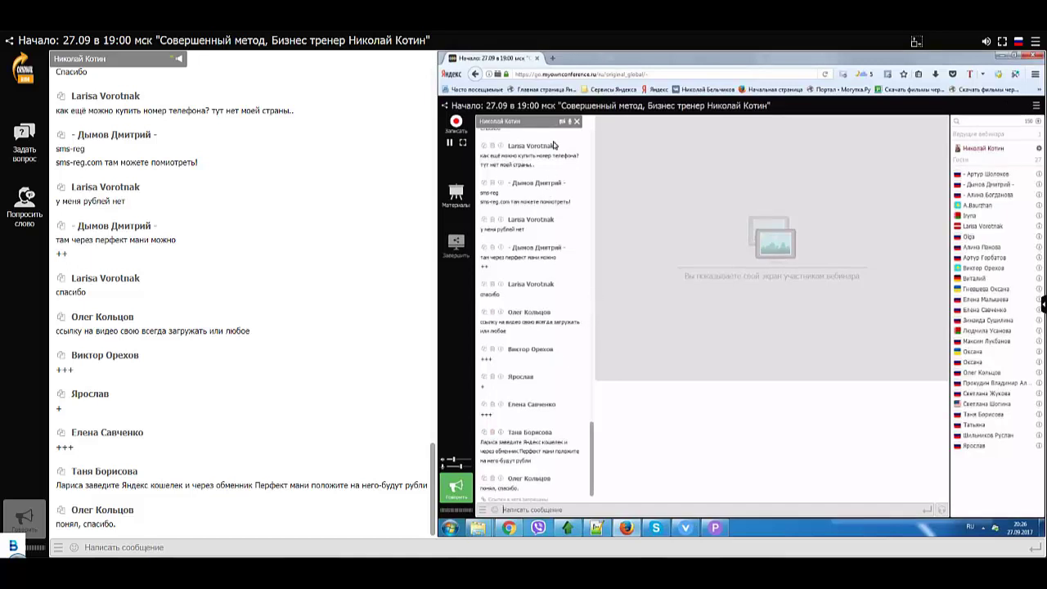
{"action": "scroll", "coordinate": [592, 463], "scroll_direction": "up", "scroll_amount": 2}
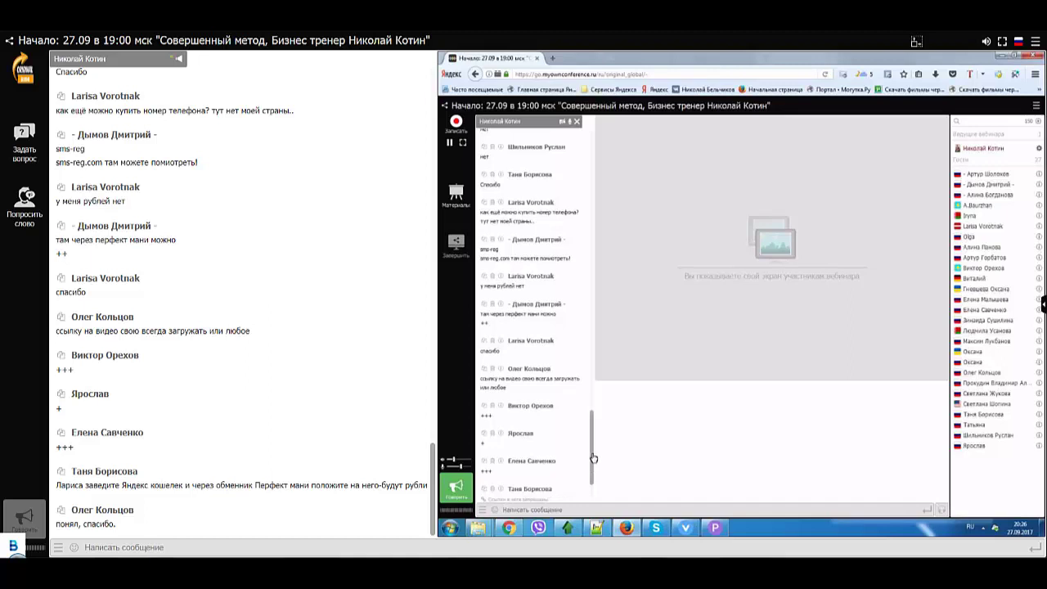
{"action": "scroll", "coordinate": [593, 457], "scroll_direction": "down", "scroll_amount": 2}
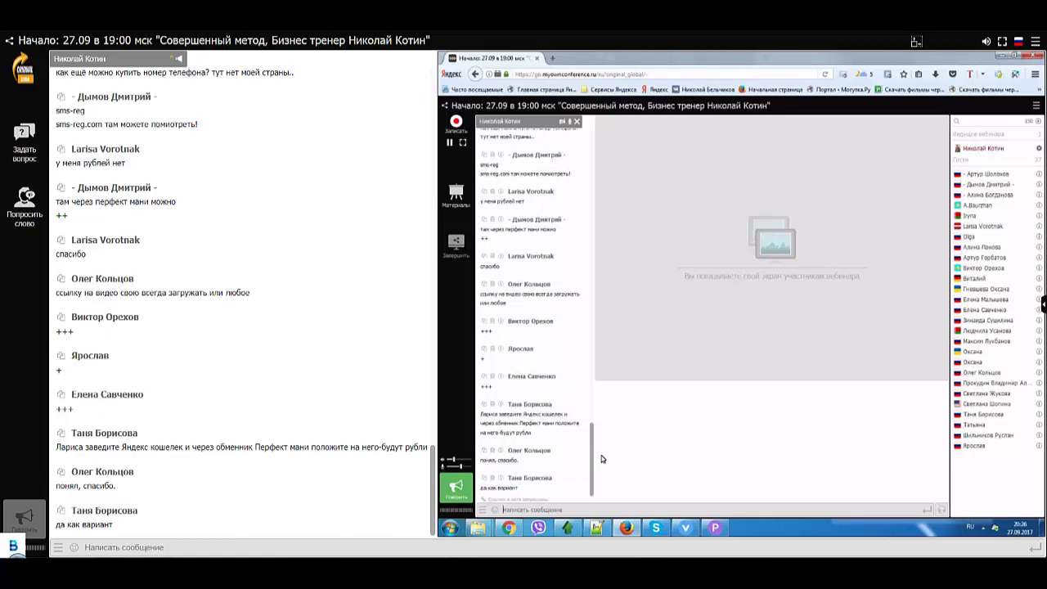
Step: Switch back to Chrome, show the Vtope bot page and expand the webinar's participant list
{"action": "left_click", "coordinate": [685, 528]}
{"action": "left_click", "coordinate": [508, 527]}
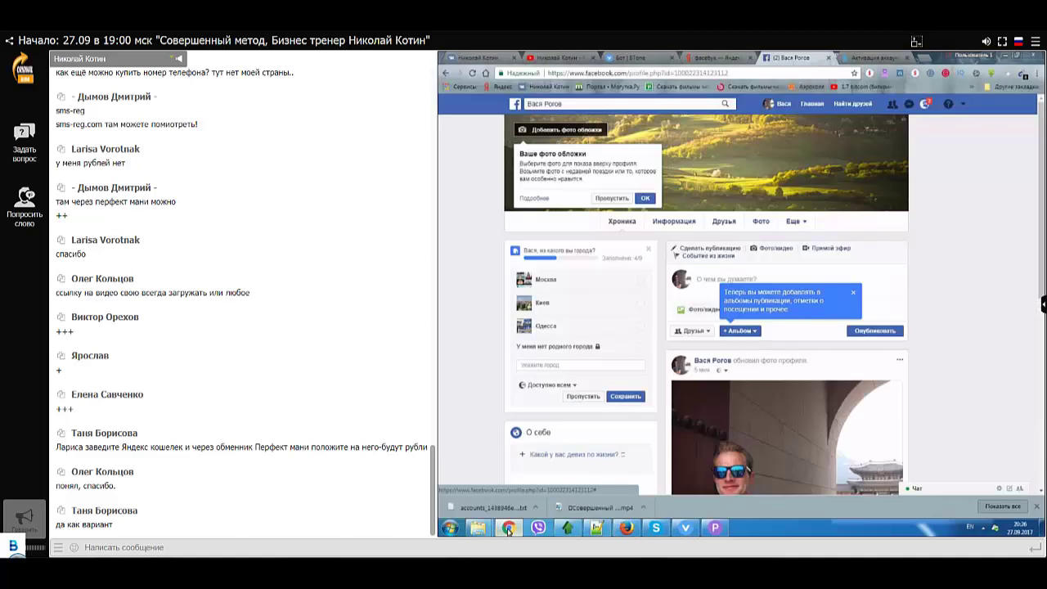
{"action": "left_click", "coordinate": [630, 57]}
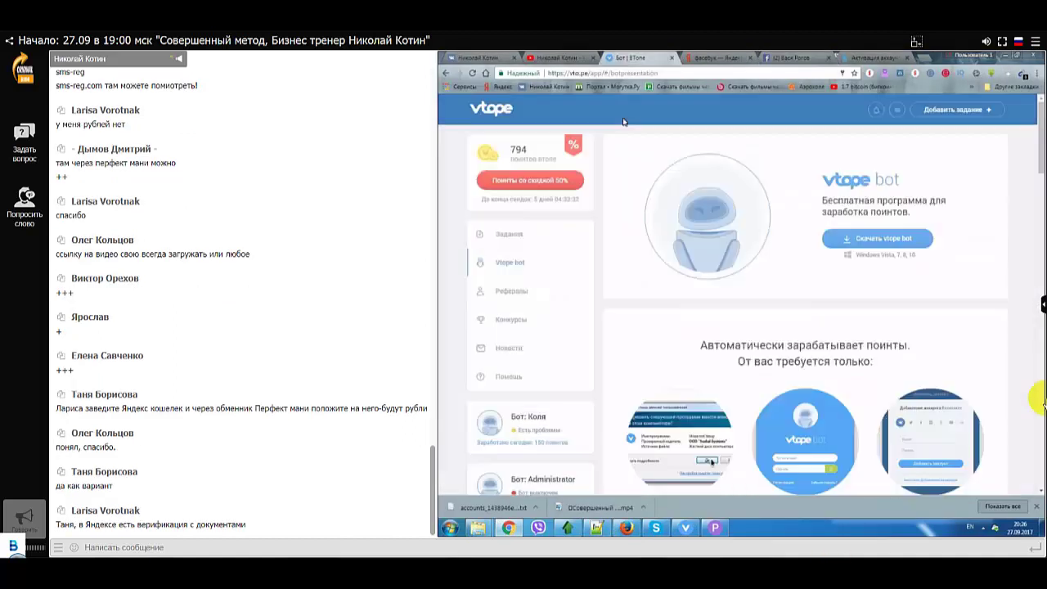
{"action": "left_click", "coordinate": [1042, 305]}
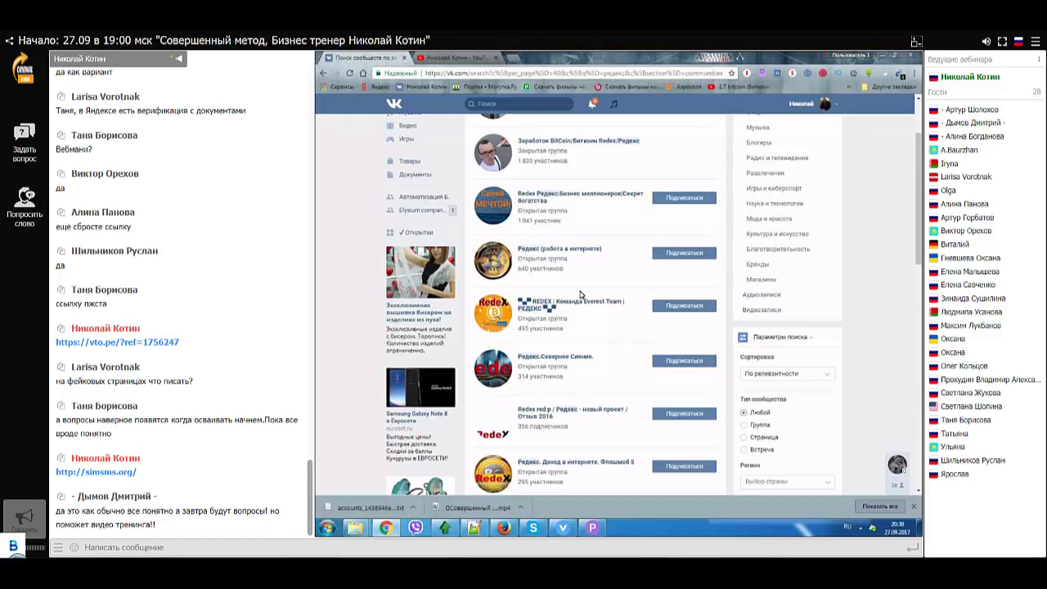
Step: Look through the VK community results for редекс and open the REDEX | Команда Everest Team | РЕДЕКС group
{"action": "scroll", "coordinate": [580, 293], "scroll_direction": "down", "scroll_amount": 2}
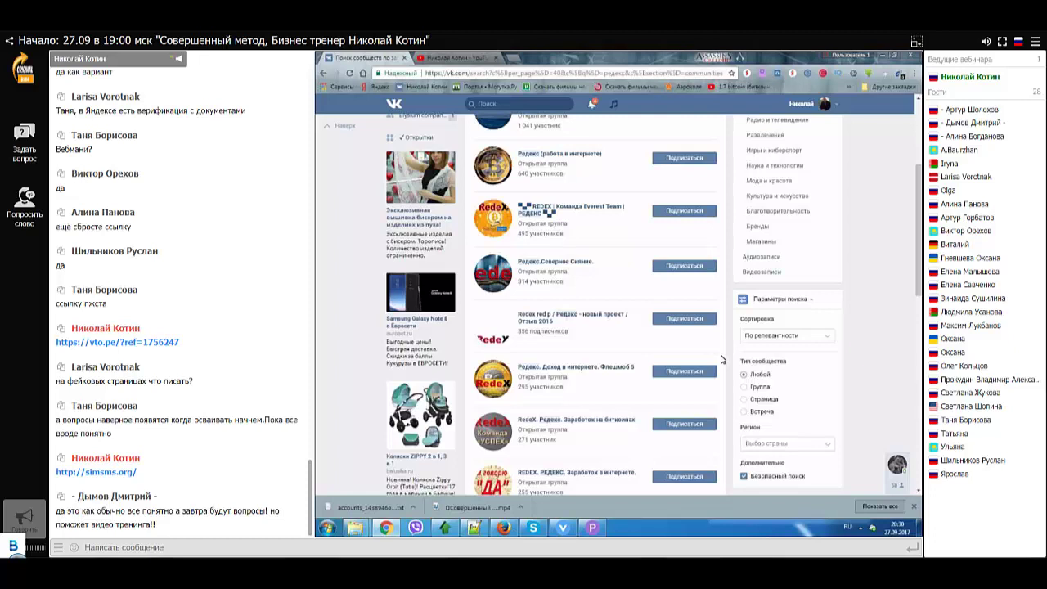
{"action": "scroll", "coordinate": [721, 358], "scroll_direction": "up", "scroll_amount": 4}
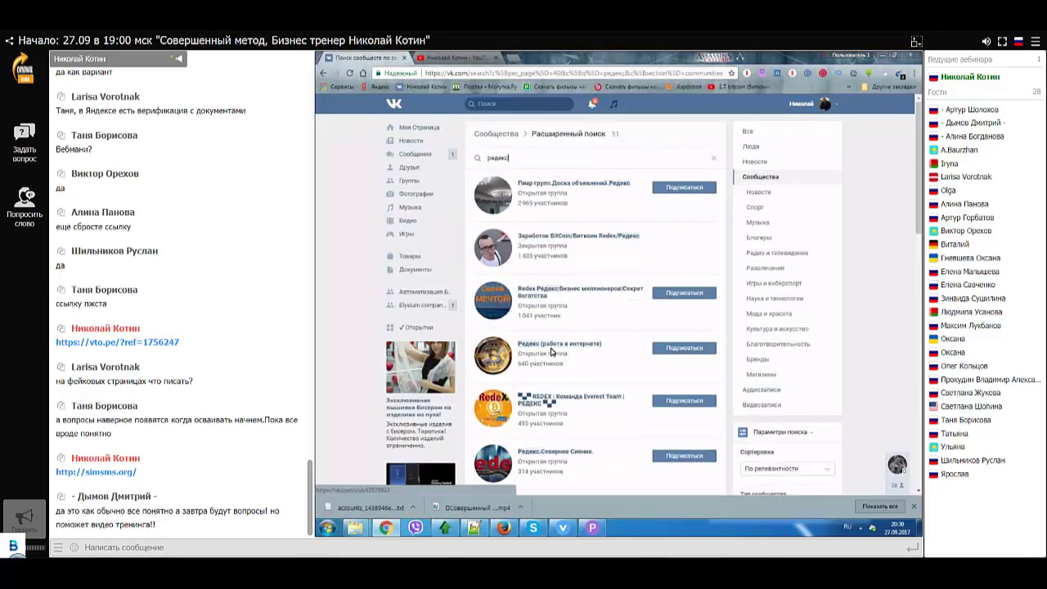
{"action": "left_click", "coordinate": [544, 402]}
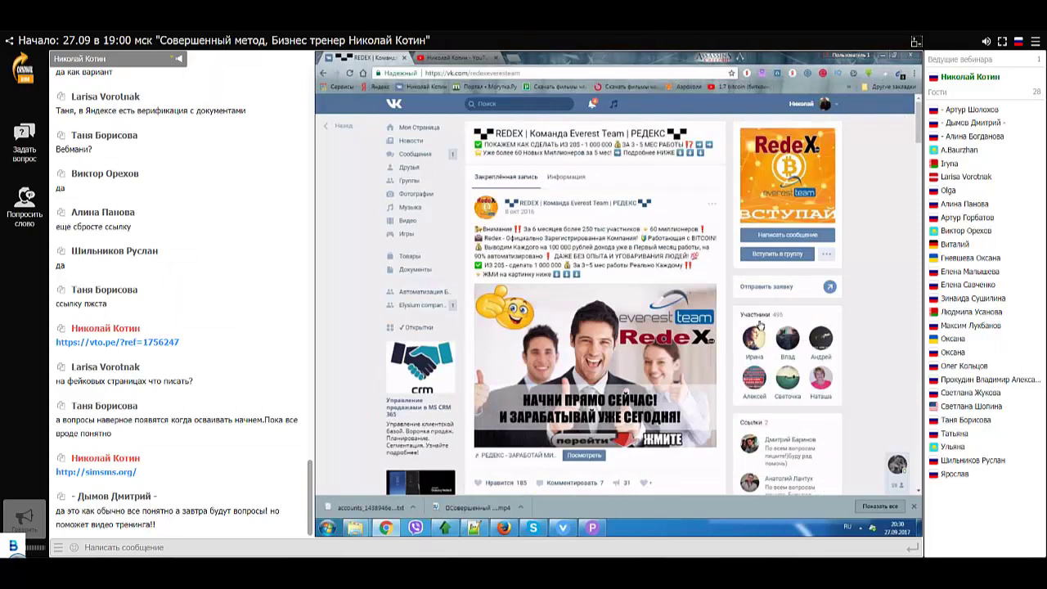
Step: Open the Сборщик данных ВК folder in the программы directory on drive D and launch the Сборщик [VIP] application
{"action": "mouse_move", "coordinate": [355, 528]}
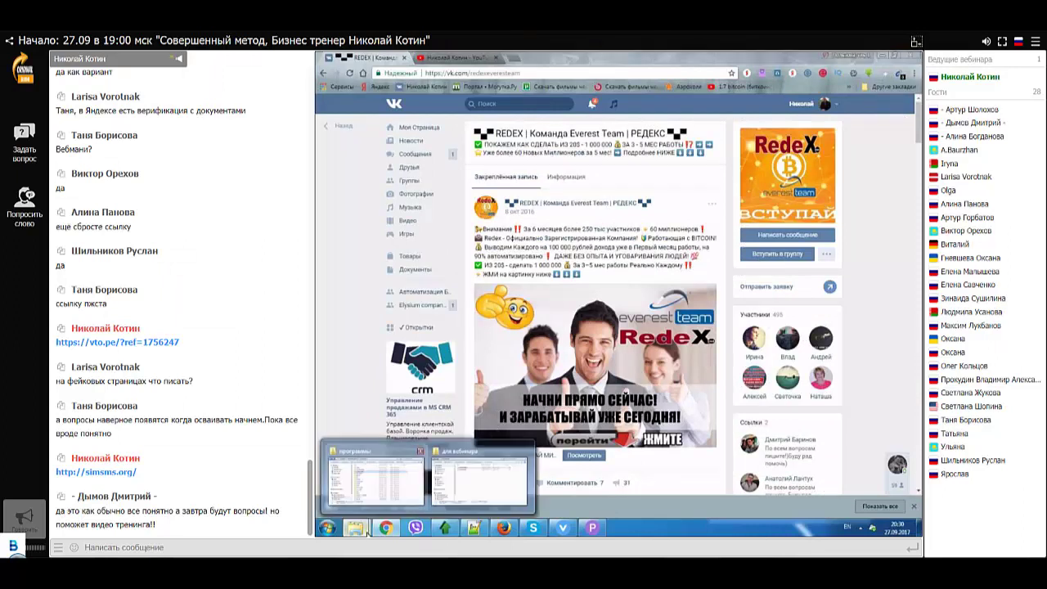
{"action": "mouse_move", "coordinate": [391, 494]}
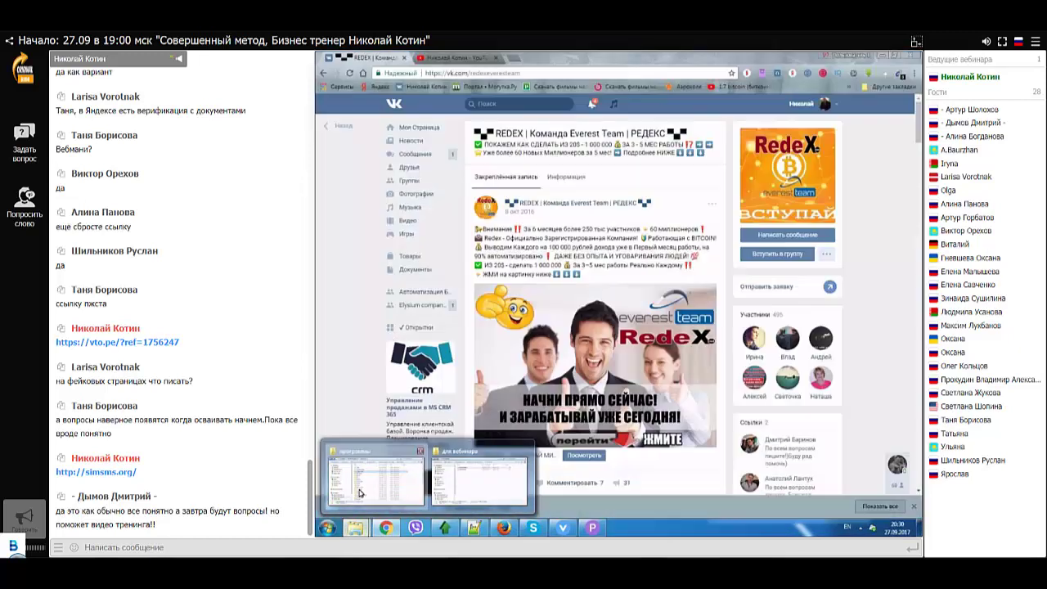
{"action": "left_click", "coordinate": [372, 491]}
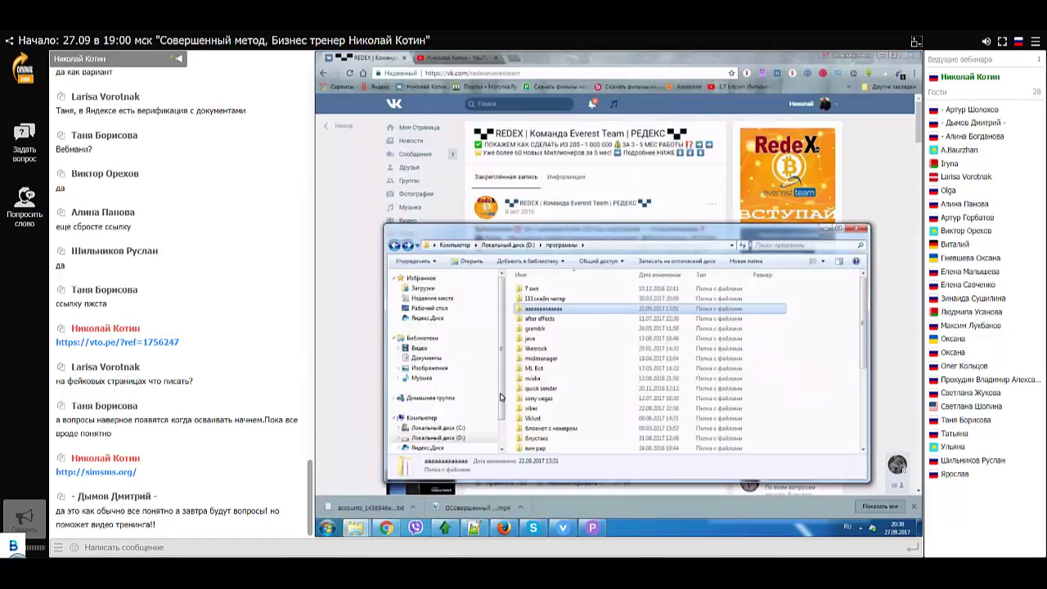
{"action": "key", "text": "Return"}
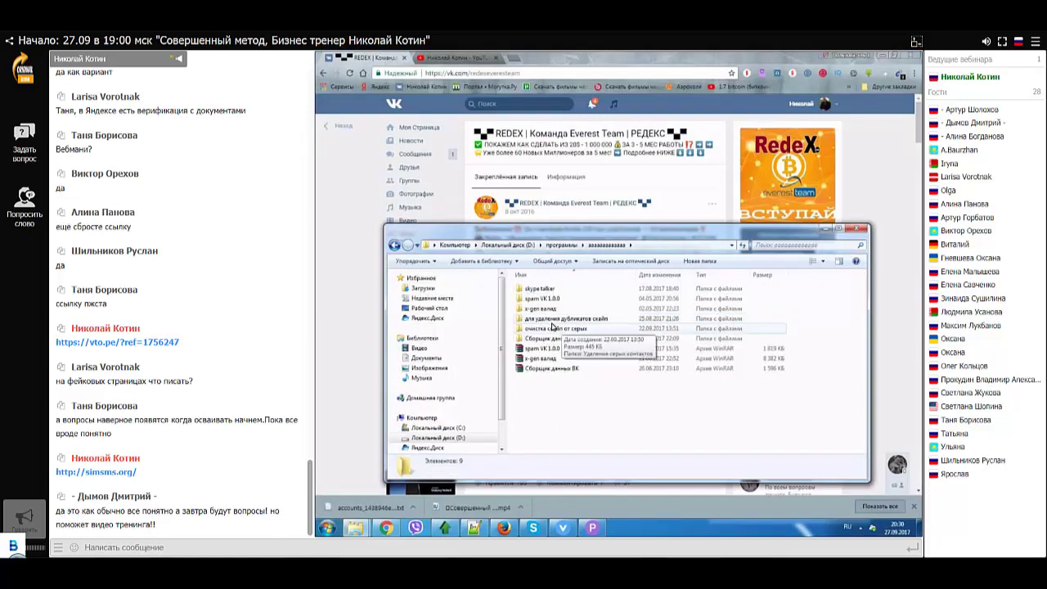
{"action": "double_click", "coordinate": [540, 339]}
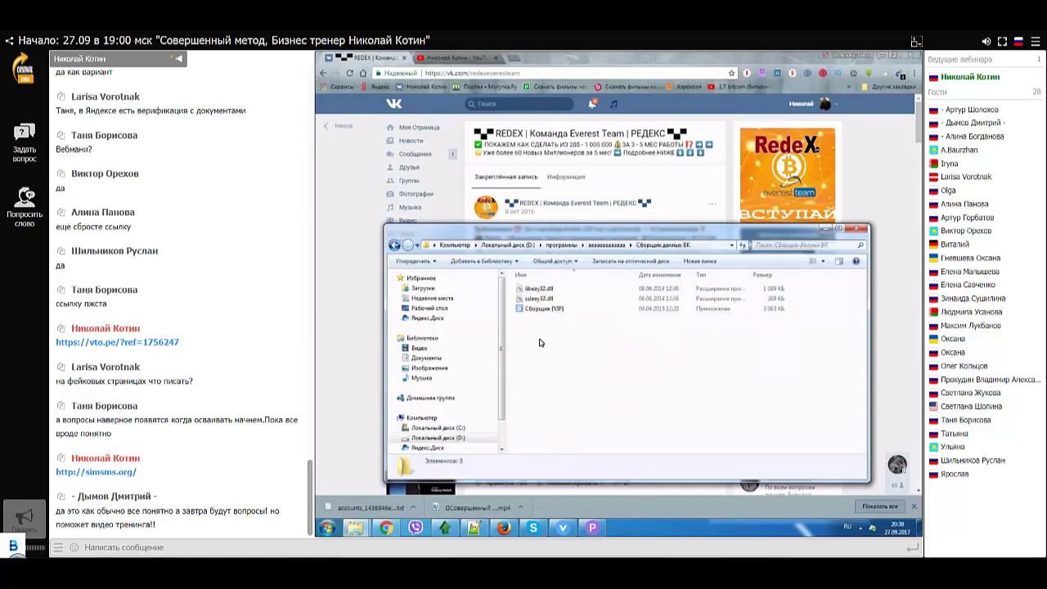
{"action": "double_click", "coordinate": [530, 311]}
{"action": "key", "text": "Return"}
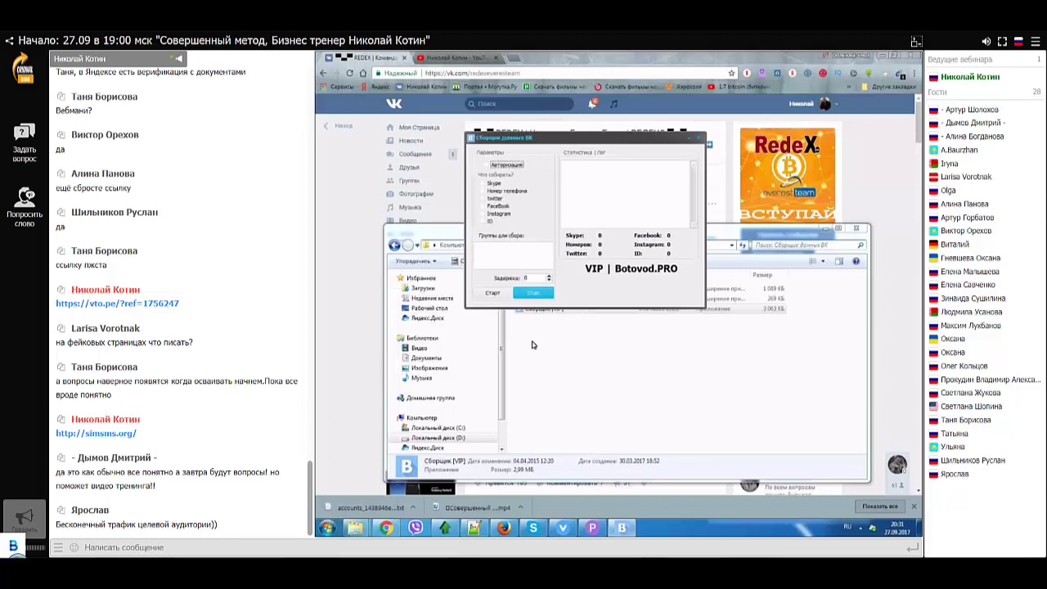
Step: Copy the VK account's login and password from the для вебинара 2 file in Notepad++ and authorize the data collector with them
{"action": "left_click", "coordinate": [444, 527]}
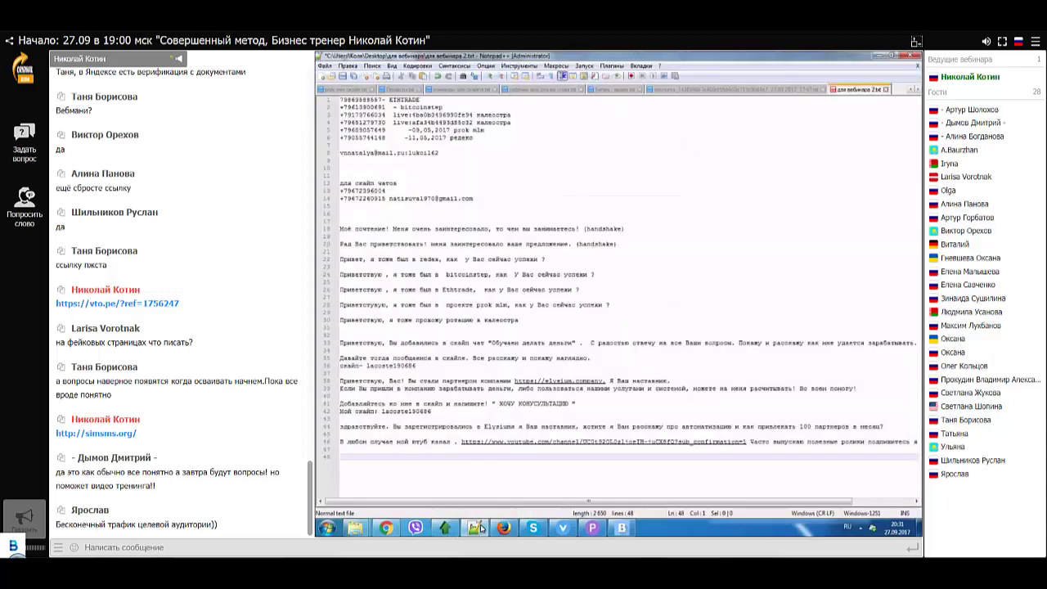
{"action": "left_click_drag", "start_coordinate": [340, 152], "coordinate": [440, 152]}
{"action": "right_click", "coordinate": [381, 153]}
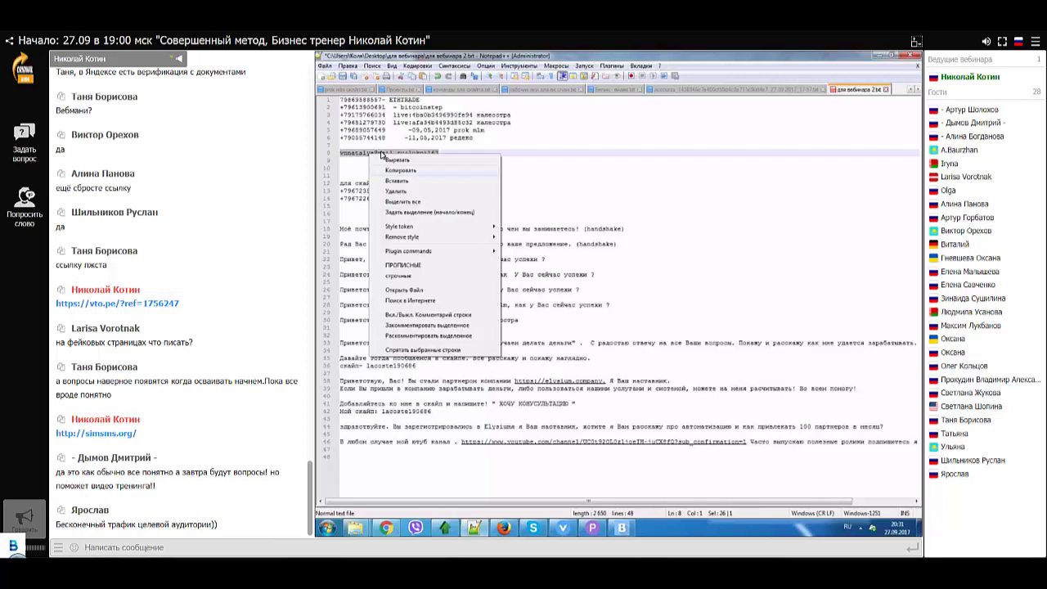
{"action": "left_click", "coordinate": [414, 171]}
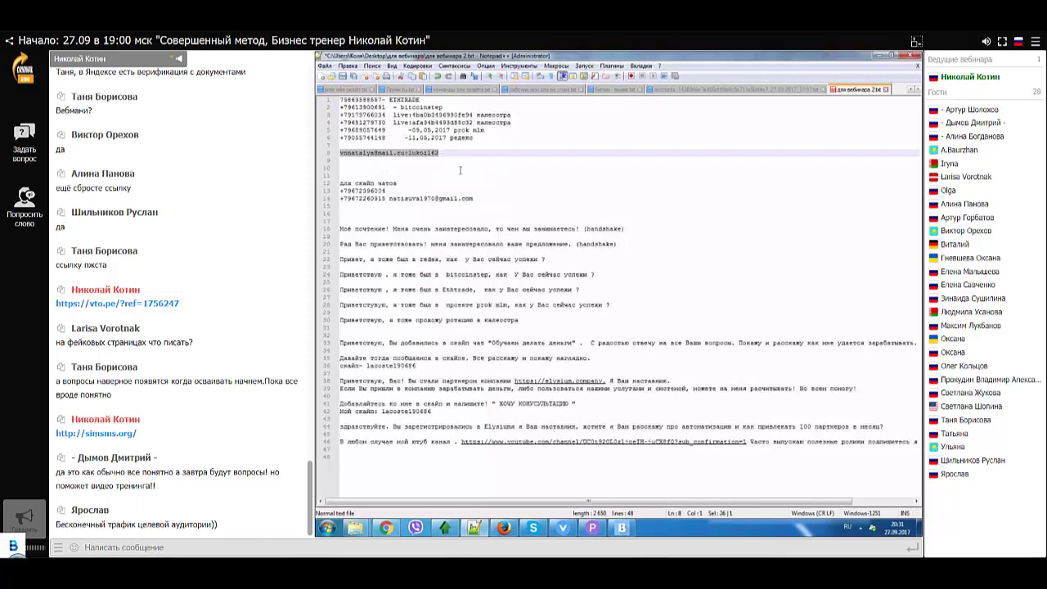
{"action": "left_click", "coordinate": [877, 54]}
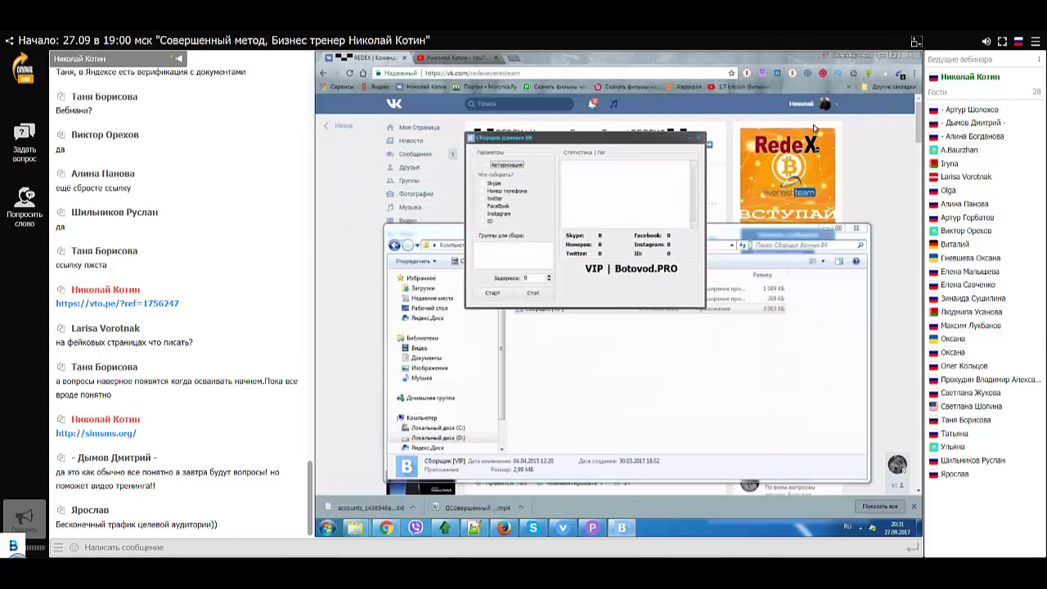
{"action": "left_click", "coordinate": [494, 166]}
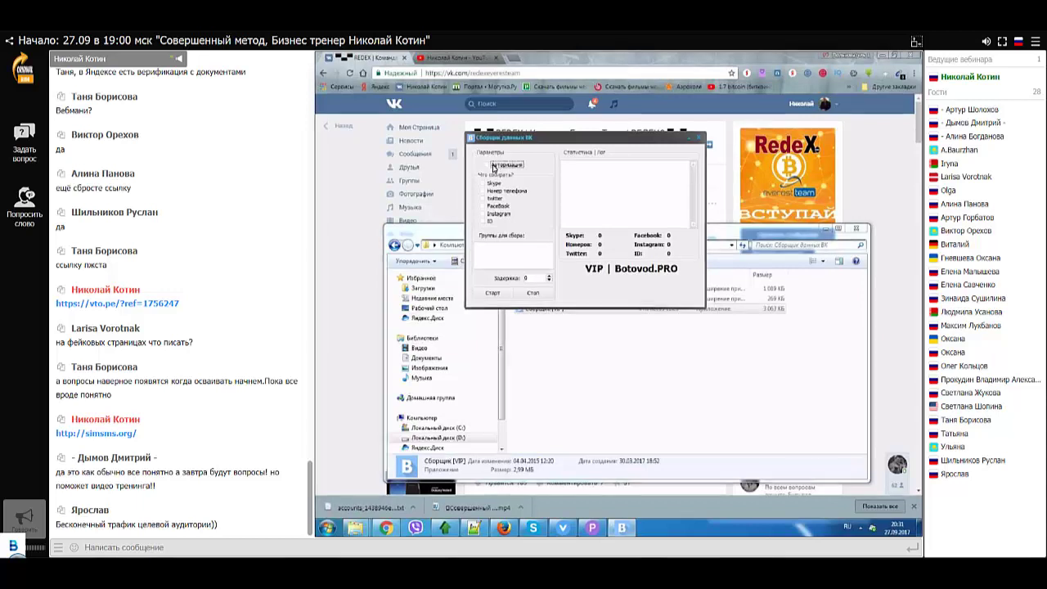
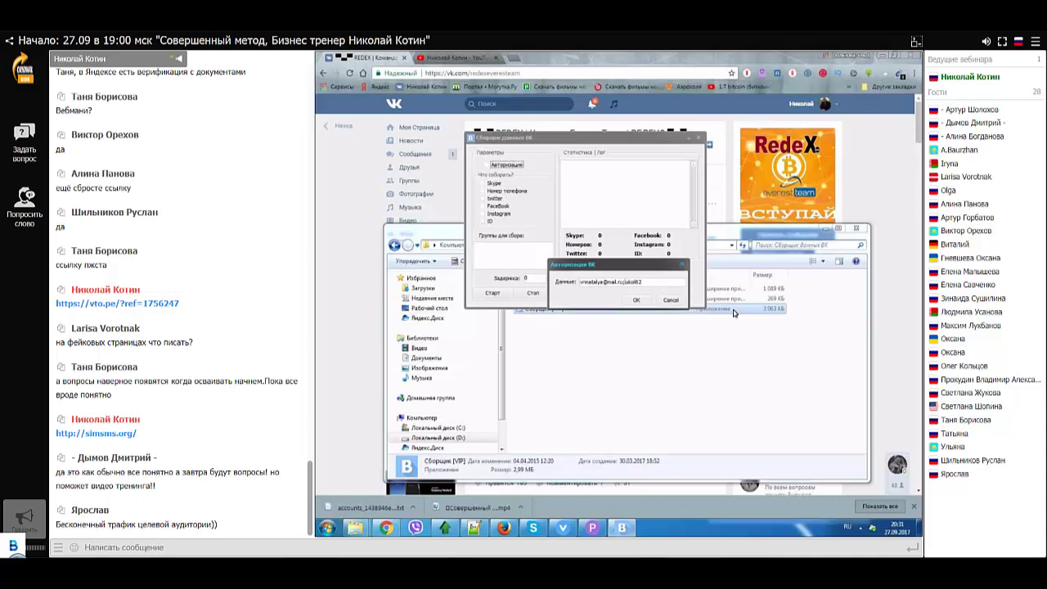
{"action": "left_click", "coordinate": [640, 303]}
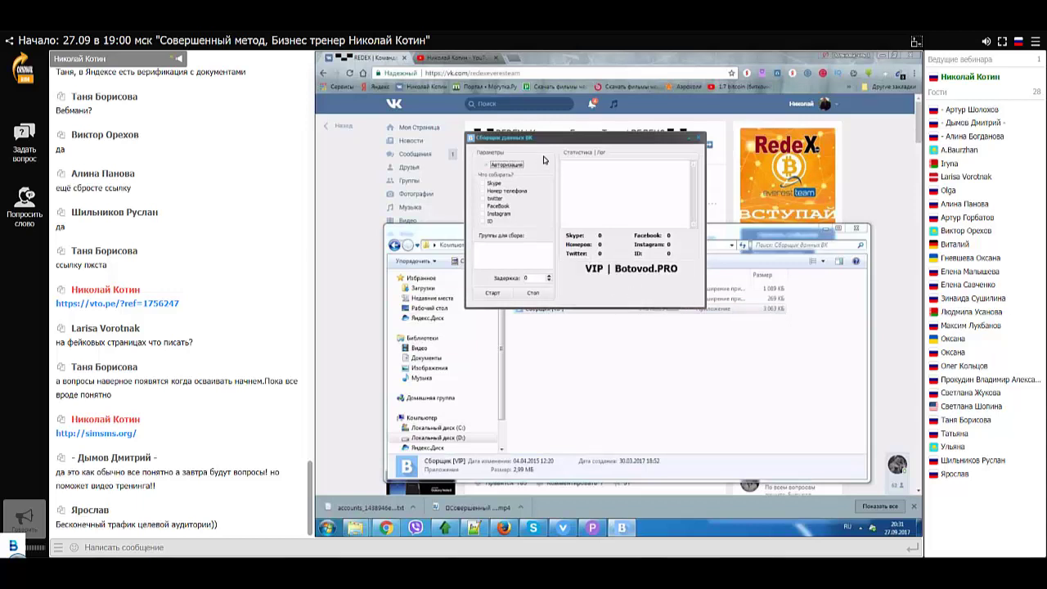
Step: Select Skype as the data to collect and enter redexeveresteam, copied from the group's VK address in Chrome, as the source group
{"action": "key", "text": "Tab"}
{"action": "left_click", "coordinate": [363, 72]}
{"action": "double_click", "coordinate": [524, 72]}
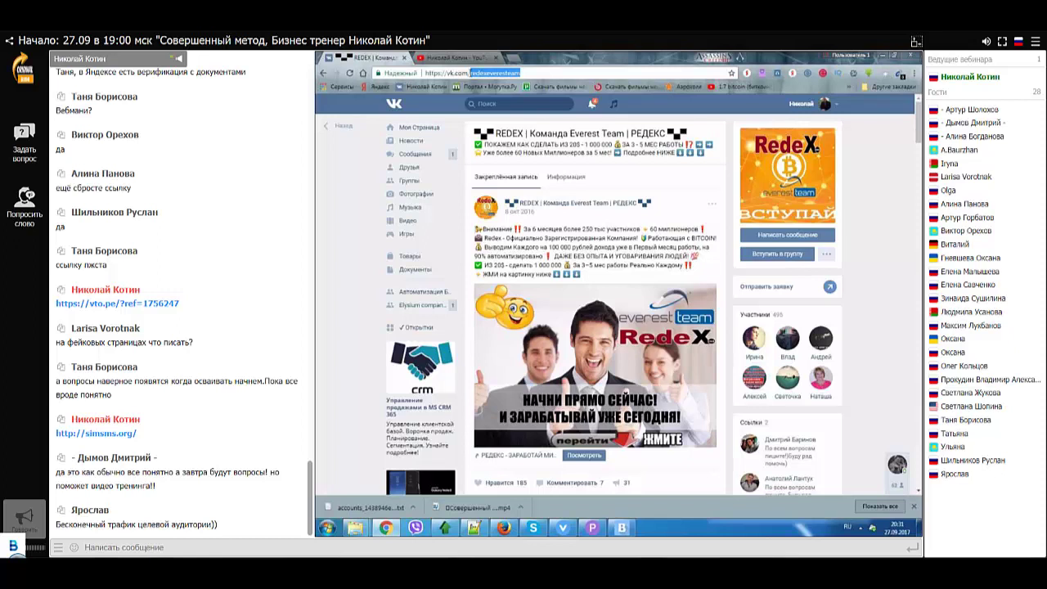
{"action": "right_click", "coordinate": [503, 72]}
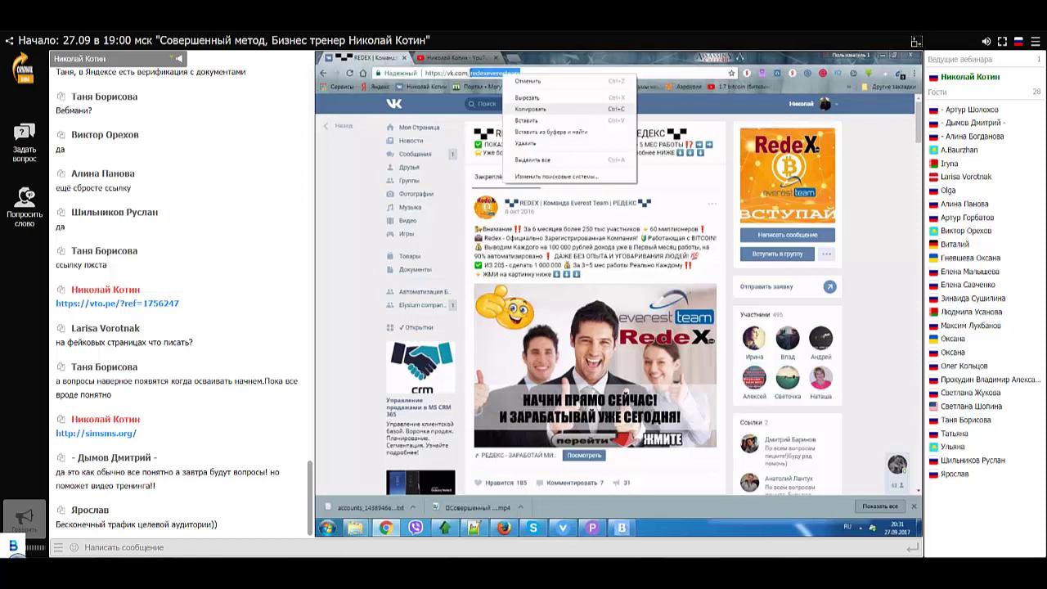
{"action": "left_click", "coordinate": [530, 109]}
{"action": "left_click", "coordinate": [622, 528]}
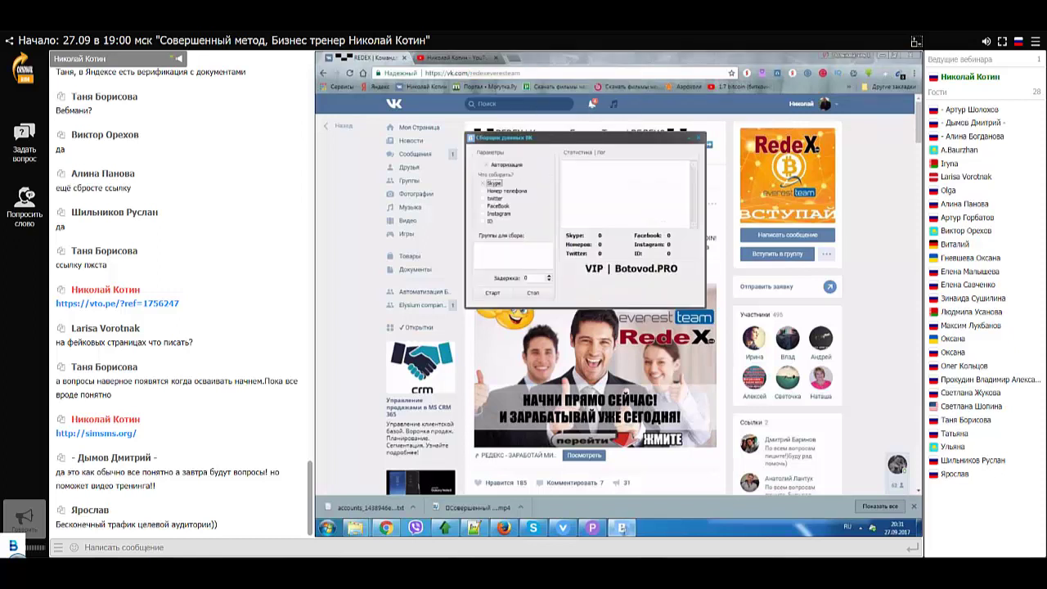
{"action": "right_click", "coordinate": [493, 245]}
{"action": "left_click", "coordinate": [520, 286]}
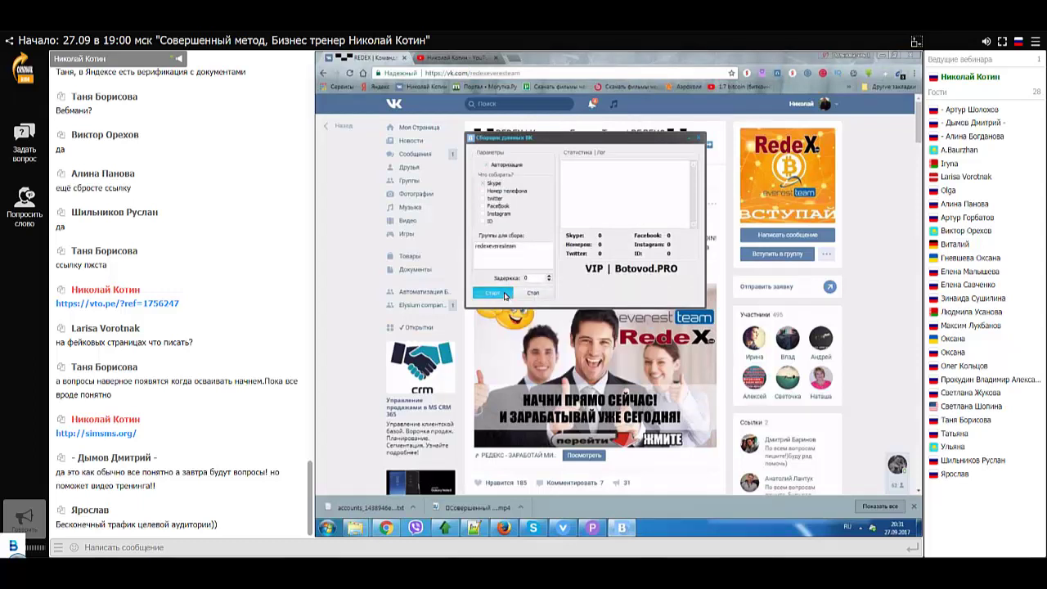
Step: Run the collection of Skype logins from the group, stop it and close the data collector
{"action": "left_click", "coordinate": [504, 294]}
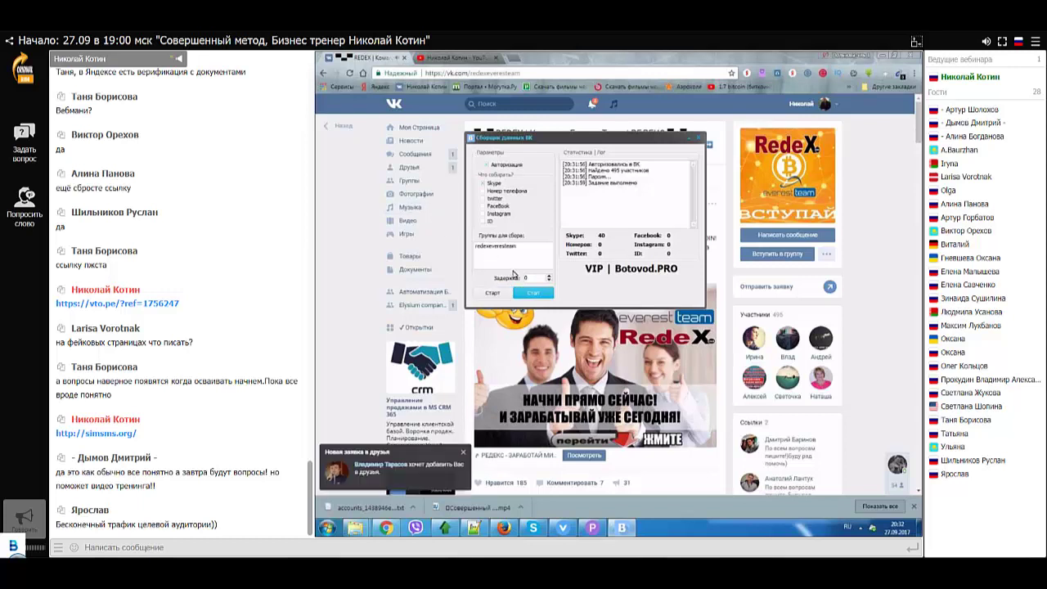
{"action": "left_click", "coordinate": [546, 295]}
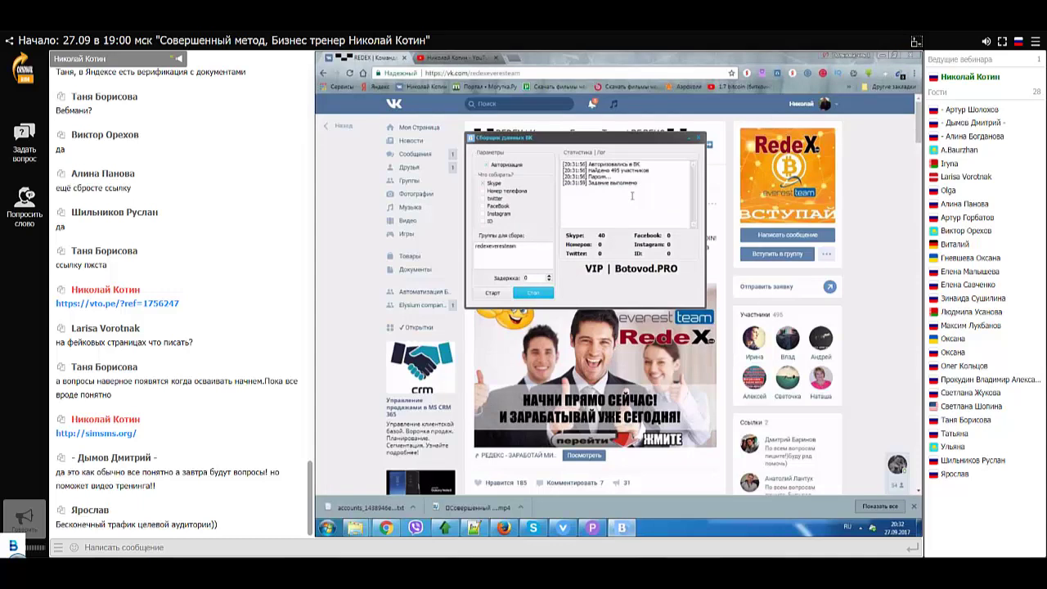
{"action": "left_click", "coordinate": [698, 139]}
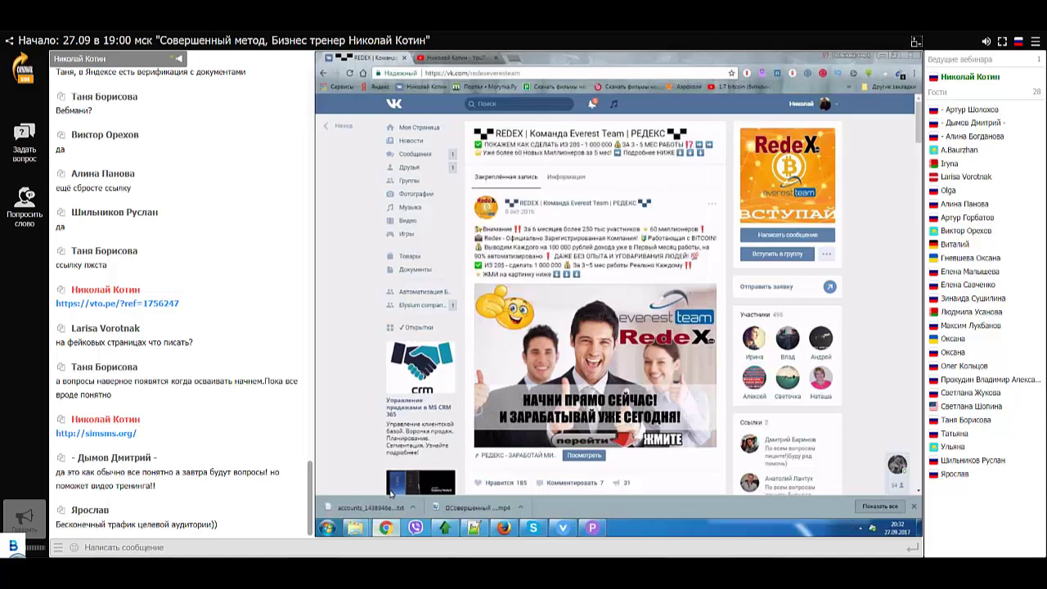
Step: Open the redexeveresteam_skype text file from the redexeveresteam folder inside Сборщик данных ВК
{"action": "mouse_move", "coordinate": [357, 530]}
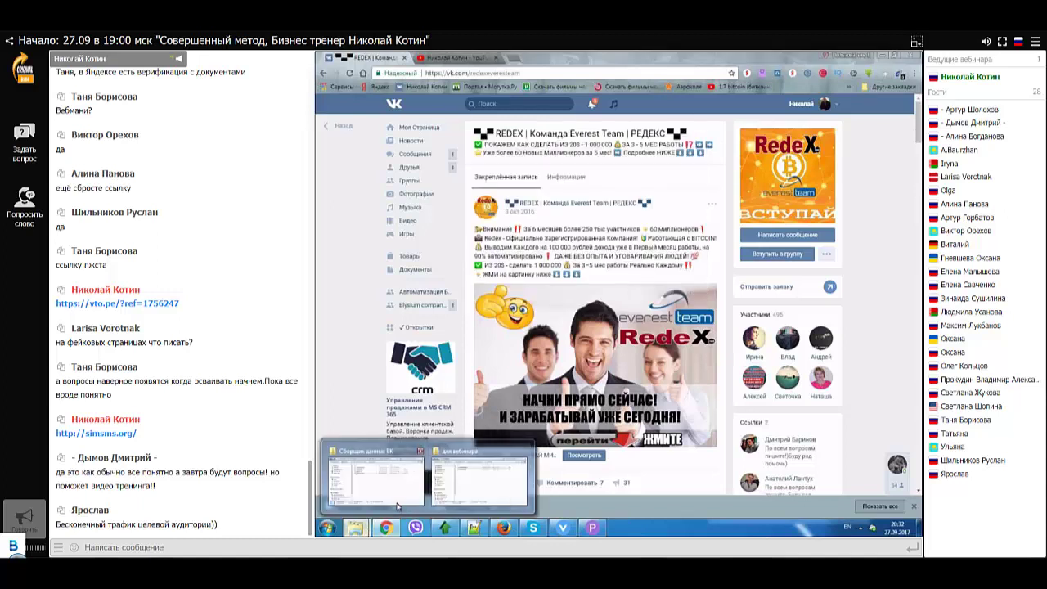
{"action": "left_click", "coordinate": [398, 506]}
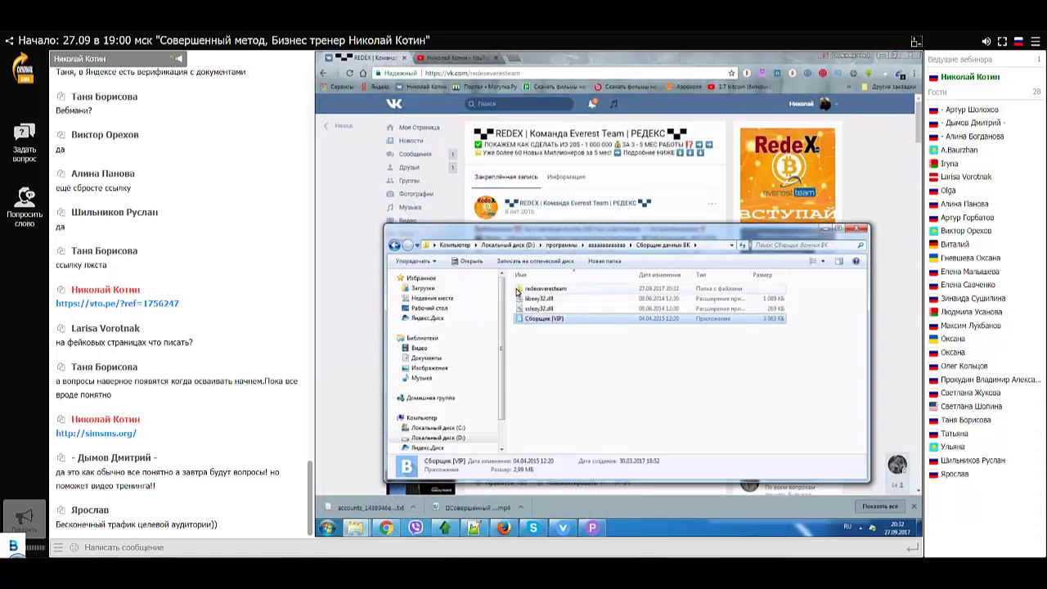
{"action": "double_click", "coordinate": [519, 291]}
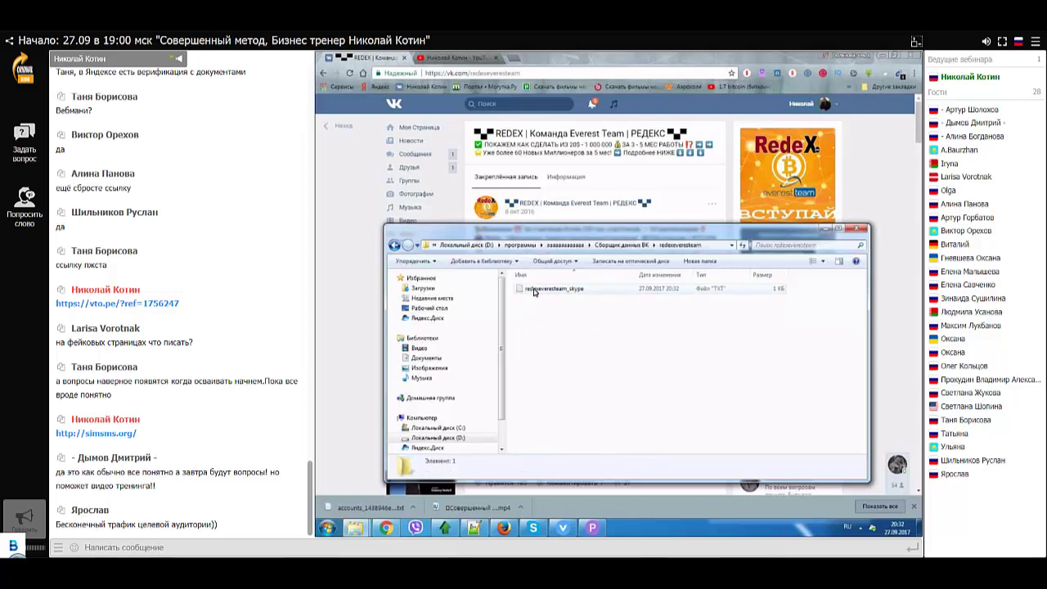
{"action": "double_click", "coordinate": [533, 291]}
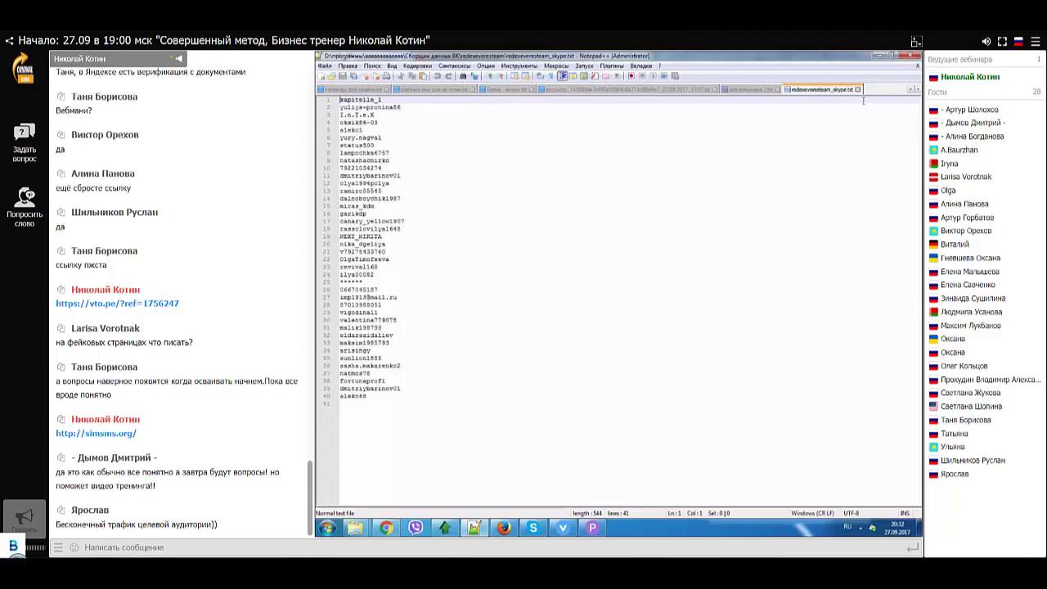
Step: Switch back to Chrome, browse the VK community results for редекс, and open and look through the Пиар групп.Доска объявлений.Редекс group
{"action": "key", "text": "alt+Tab"}
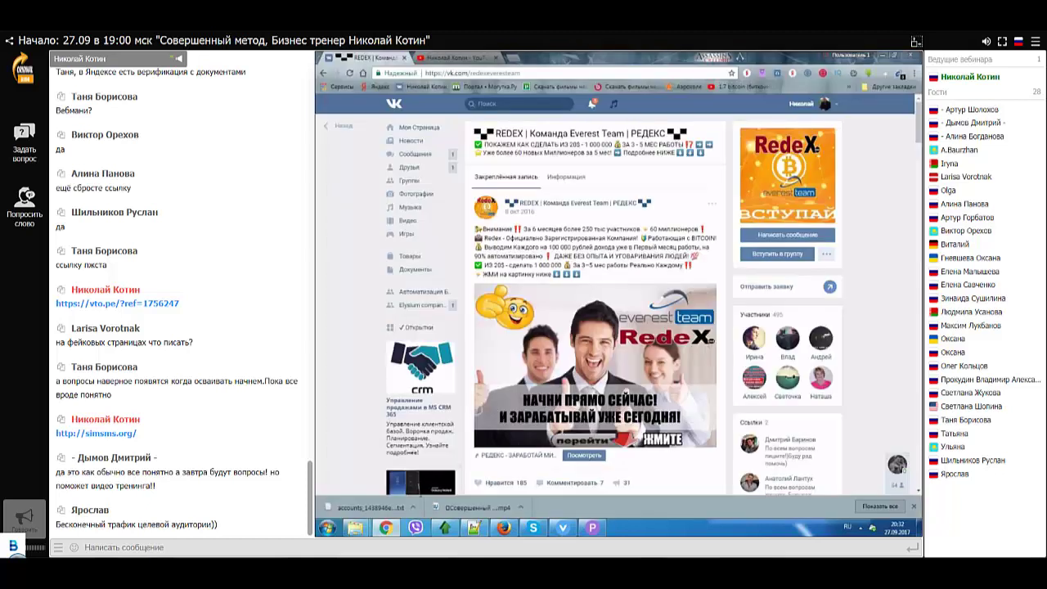
{"action": "key", "text": "alt+Left"}
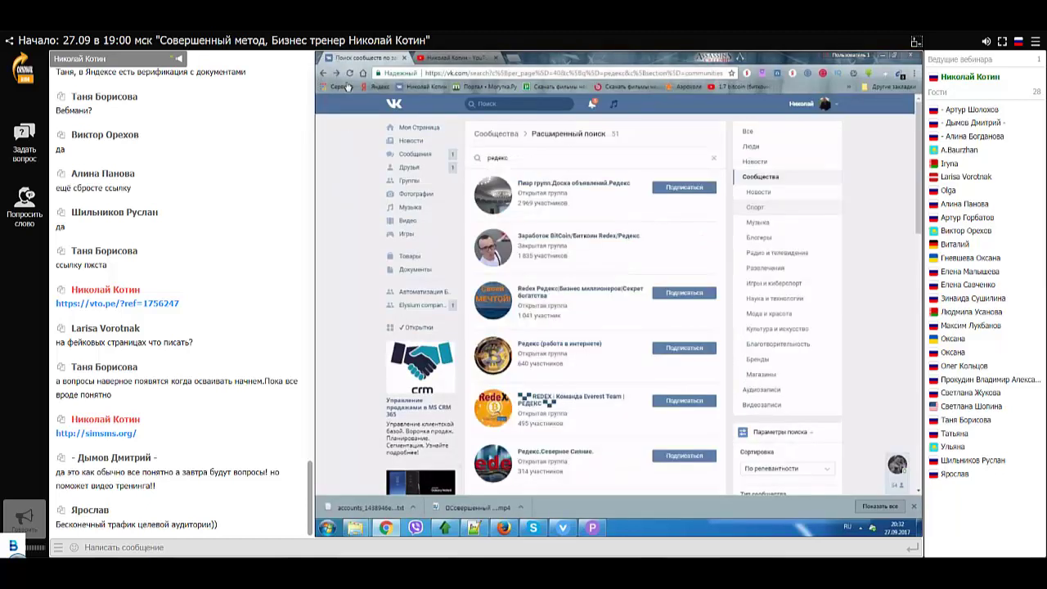
{"action": "scroll", "coordinate": [641, 236], "scroll_direction": "down", "scroll_amount": 8}
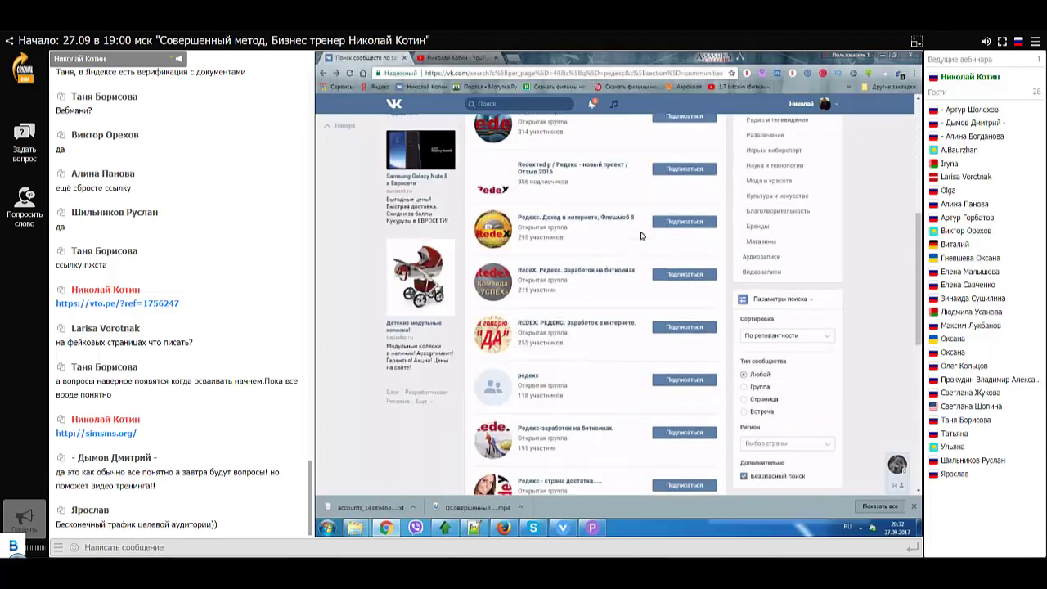
{"action": "scroll", "coordinate": [655, 247], "scroll_direction": "down", "scroll_amount": 4}
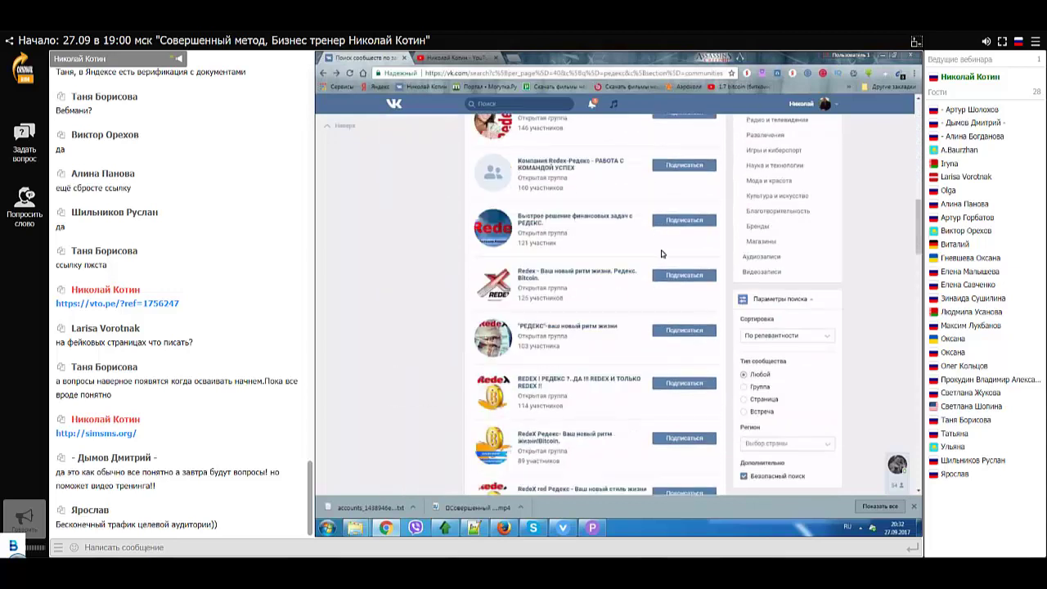
{"action": "scroll", "coordinate": [664, 254], "scroll_direction": "down", "scroll_amount": 4}
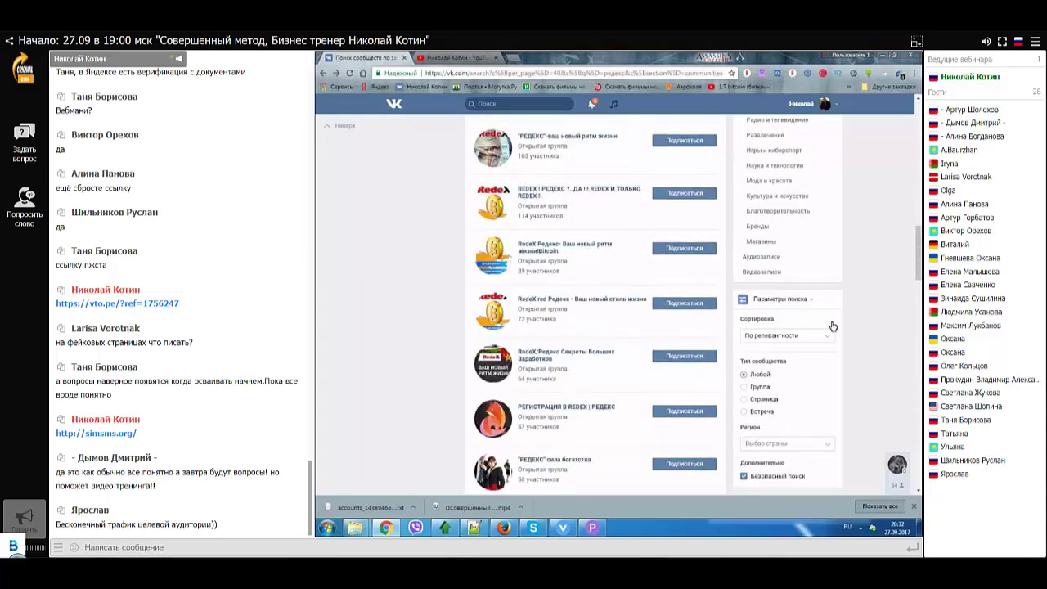
{"action": "scroll", "coordinate": [832, 326], "scroll_direction": "up", "scroll_amount": 15}
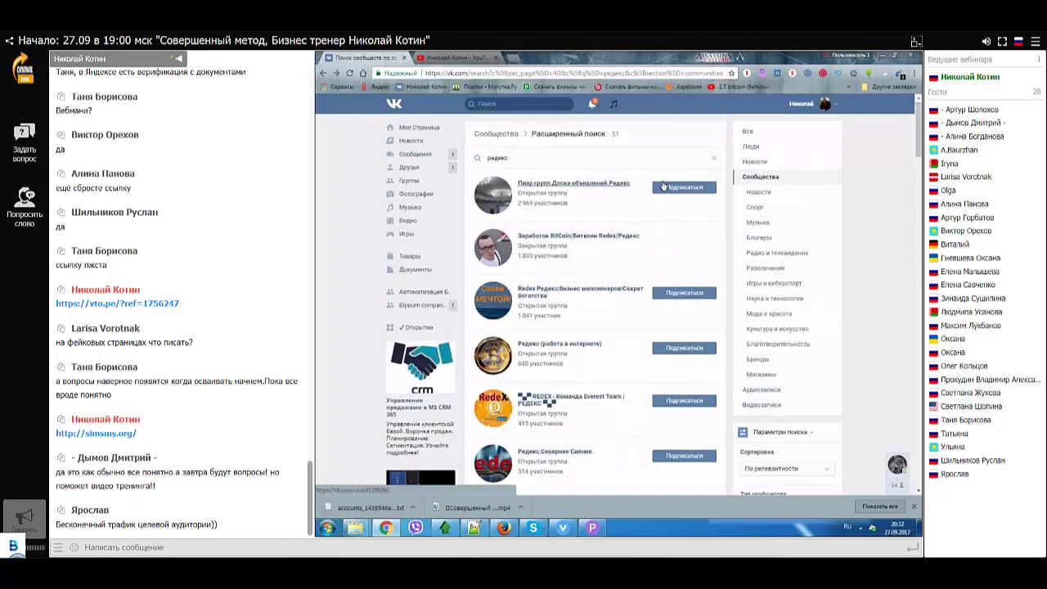
{"action": "left_click", "coordinate": [571, 185]}
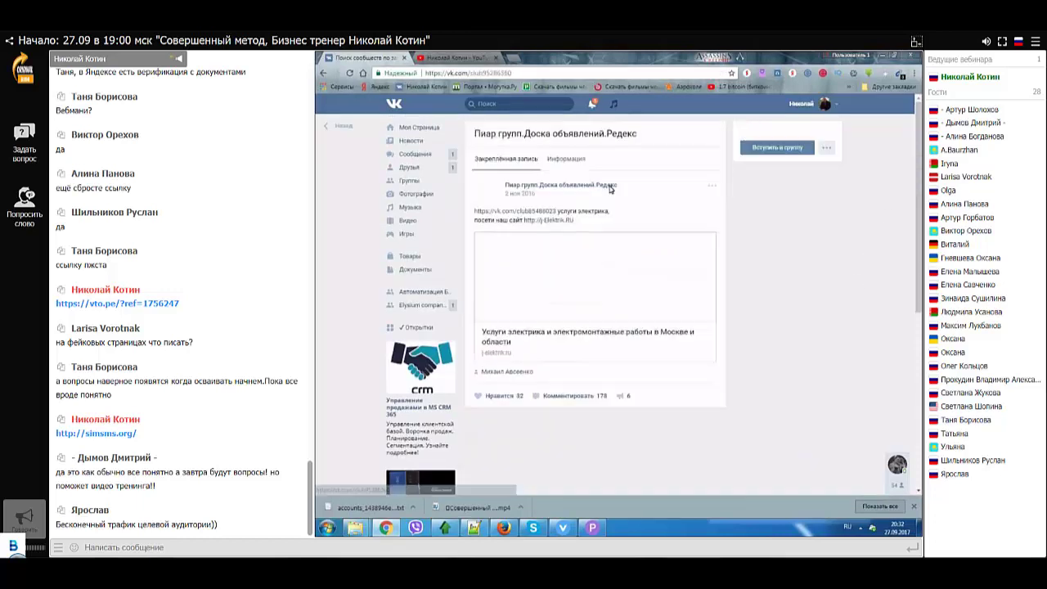
{"action": "scroll", "coordinate": [683, 227], "scroll_direction": "down", "scroll_amount": 2}
{"action": "scroll", "coordinate": [683, 228], "scroll_direction": "down", "scroll_amount": 4}
{"action": "scroll", "coordinate": [695, 249], "scroll_direction": "up", "scroll_amount": 6}
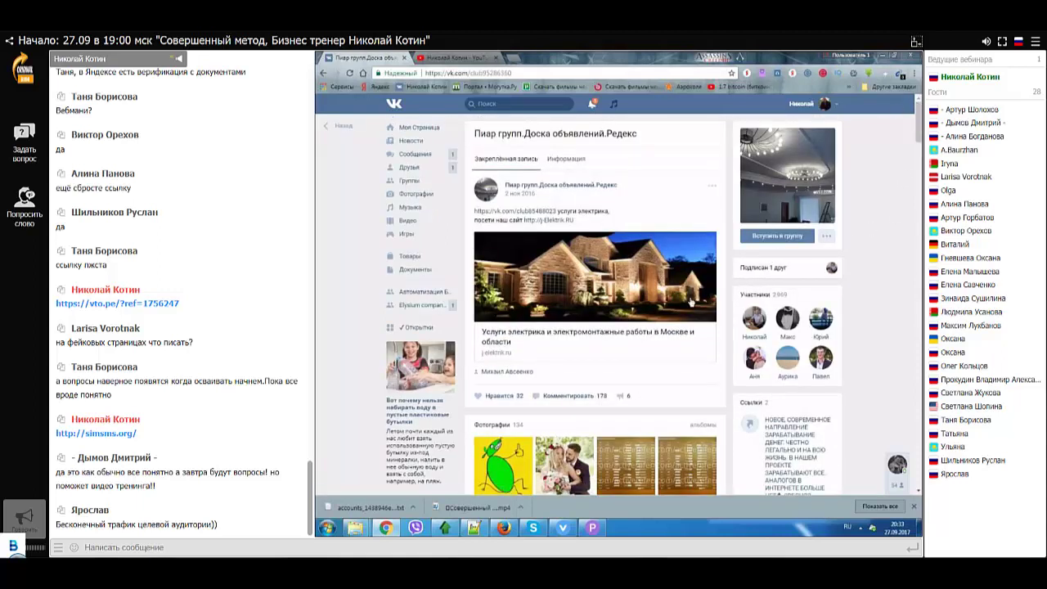
Step: Launch the Сборщик [VIP] application from the Сборщик данных ВК folder
{"action": "mouse_move", "coordinate": [486, 529]}
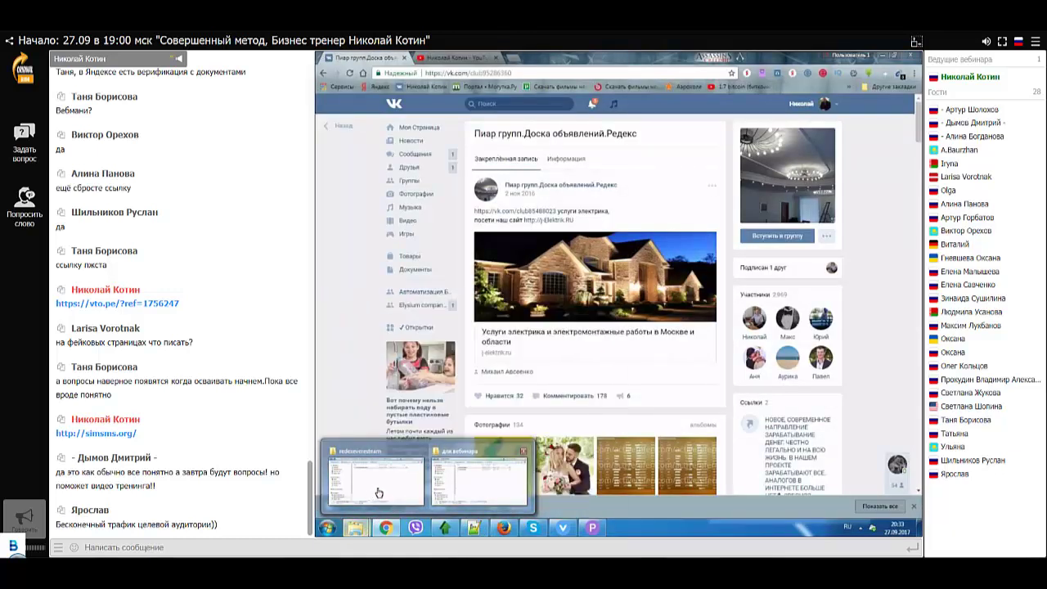
{"action": "mouse_move", "coordinate": [496, 464]}
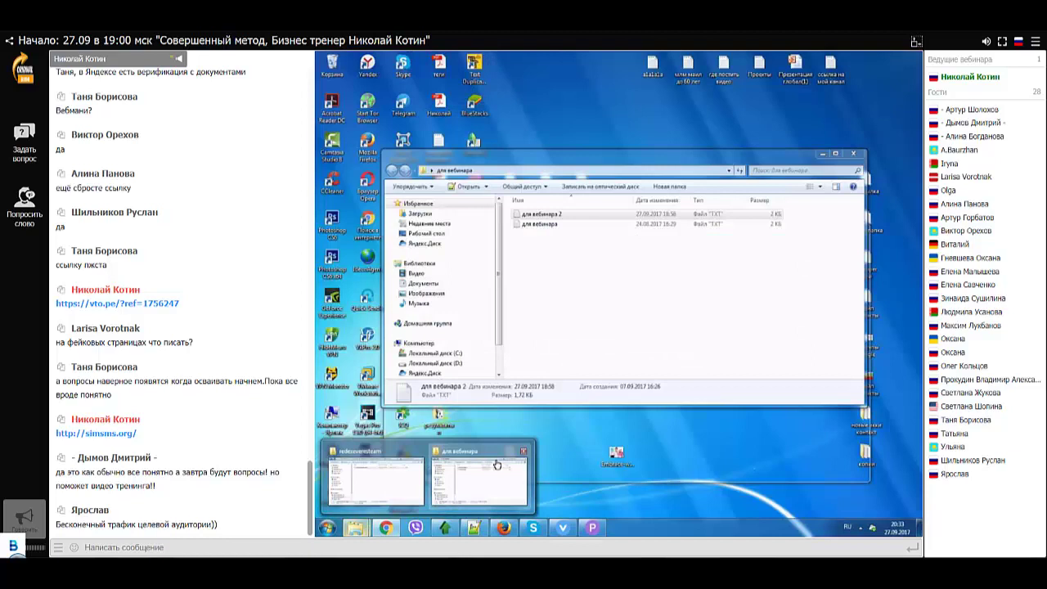
{"action": "left_click", "coordinate": [402, 481]}
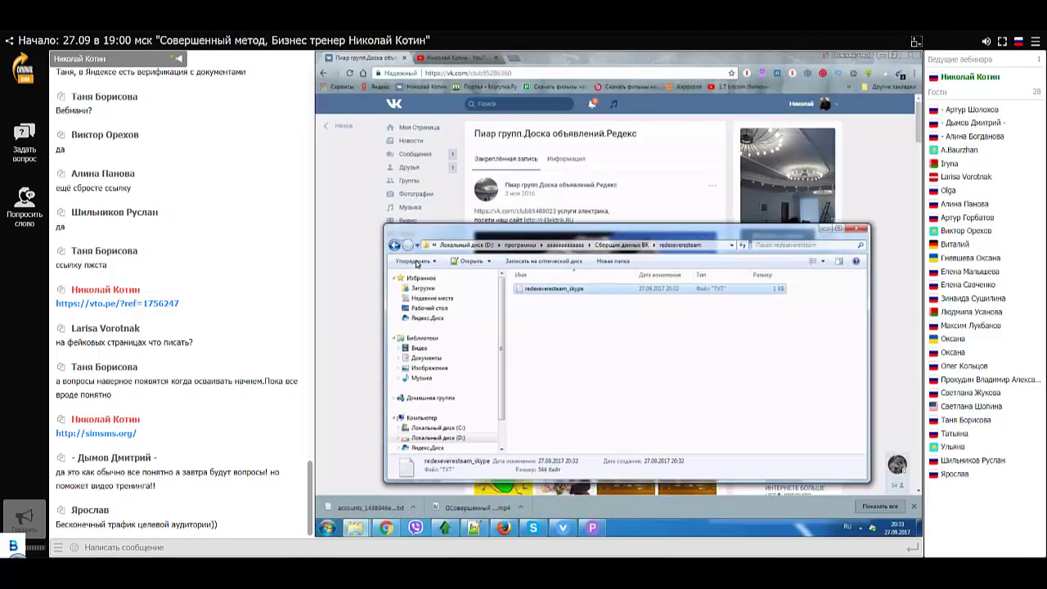
{"action": "left_click", "coordinate": [395, 244]}
{"action": "double_click", "coordinate": [540, 317]}
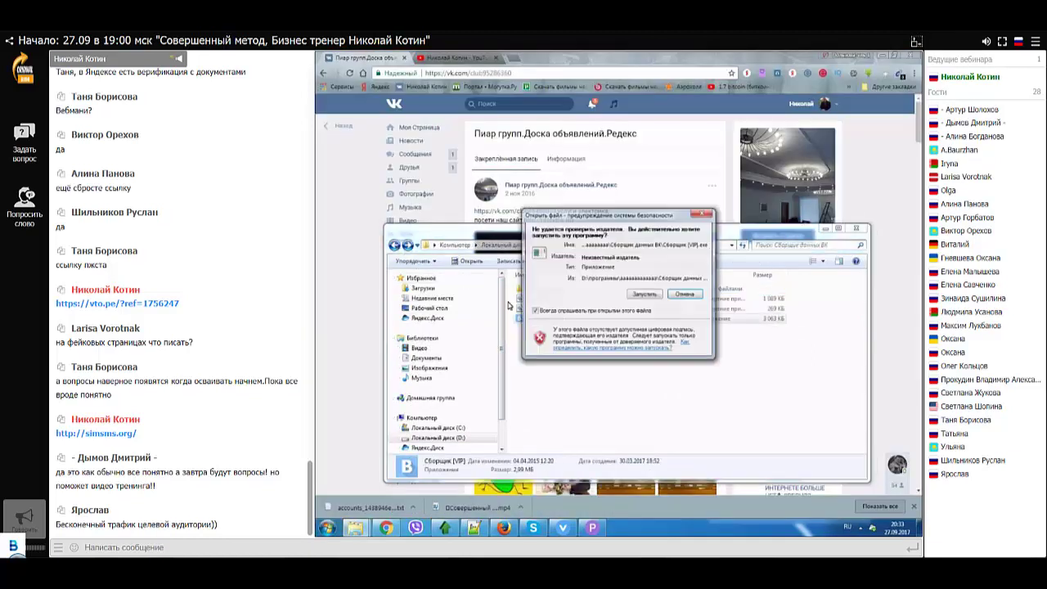
{"action": "key", "text": "Escape"}
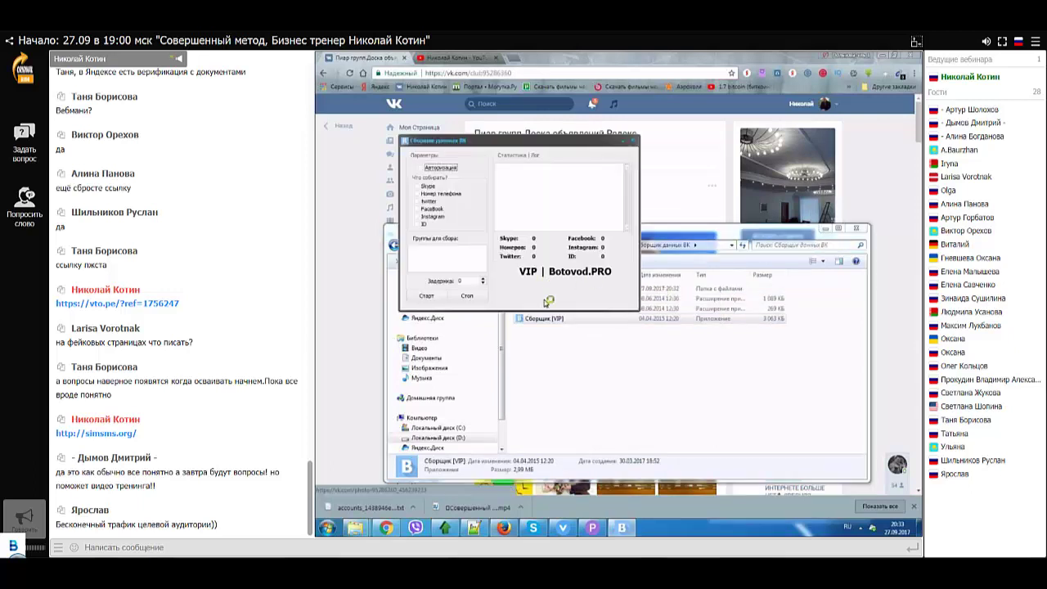
Step: Authorise the data collector with the account login and password from the для вебинара 2 notes and choose Skype as the data to collect
{"action": "left_click", "coordinate": [474, 527]}
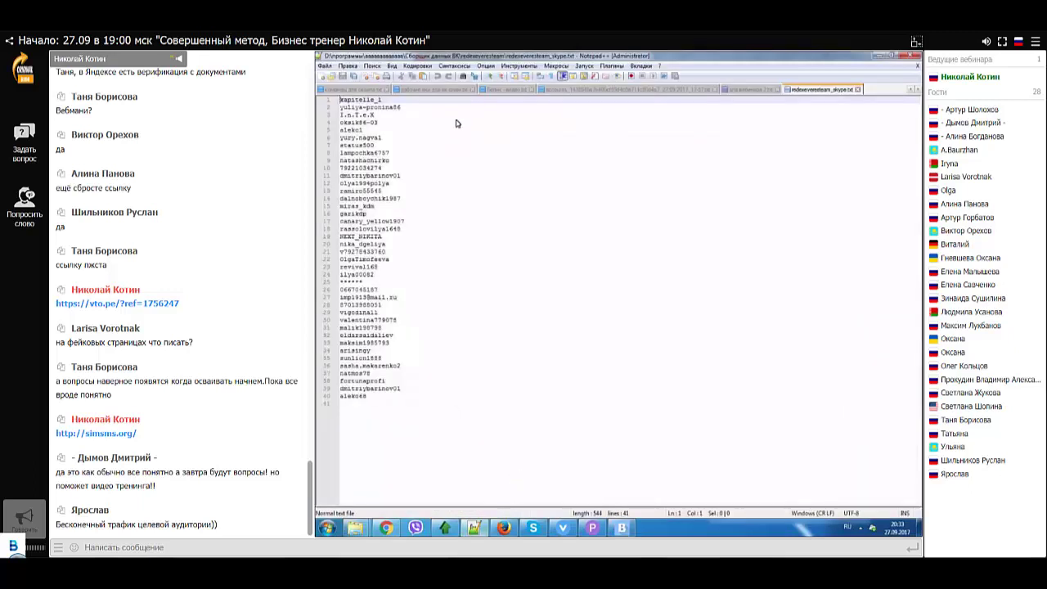
{"action": "left_click", "coordinate": [742, 90]}
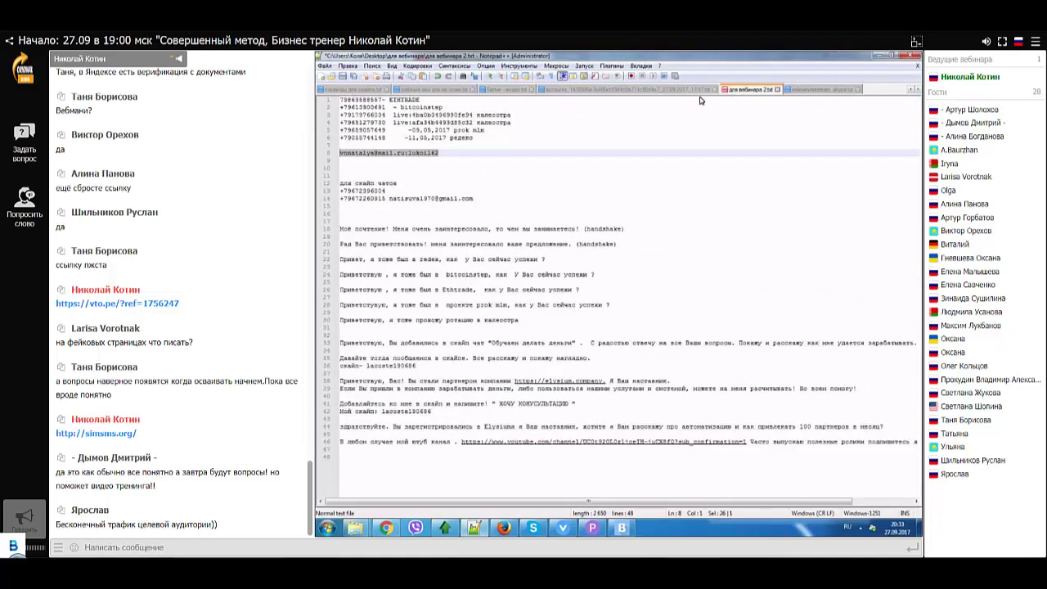
{"action": "key", "text": "alt+Tab"}
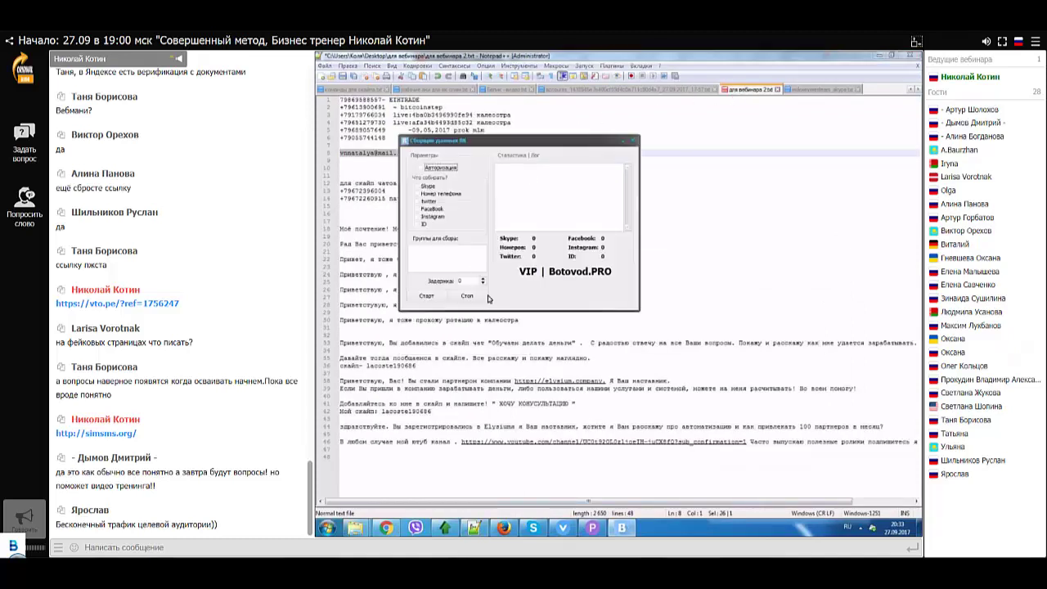
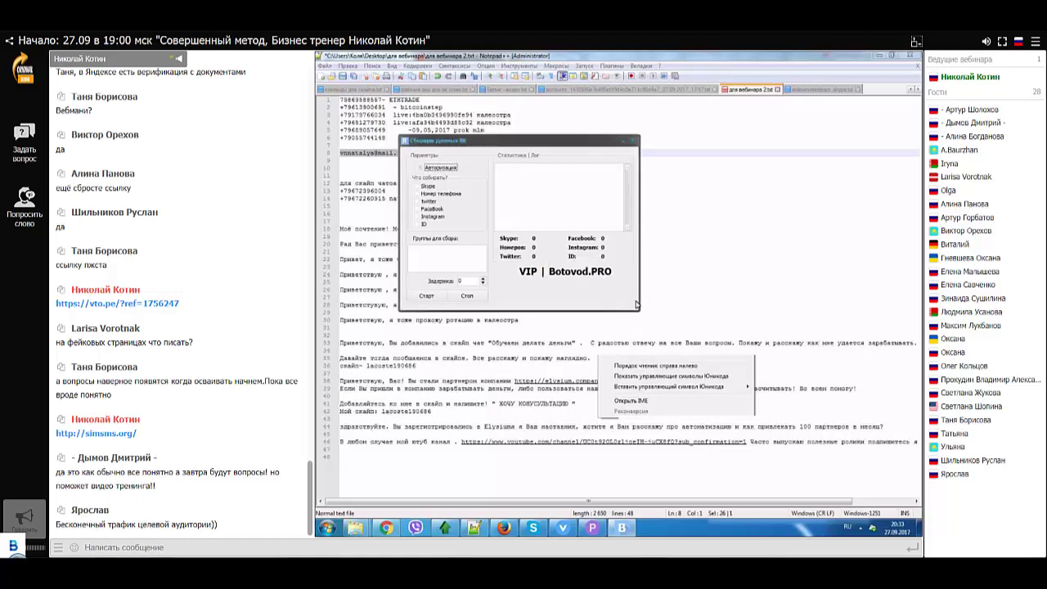
{"action": "left_click", "coordinate": [559, 254]}
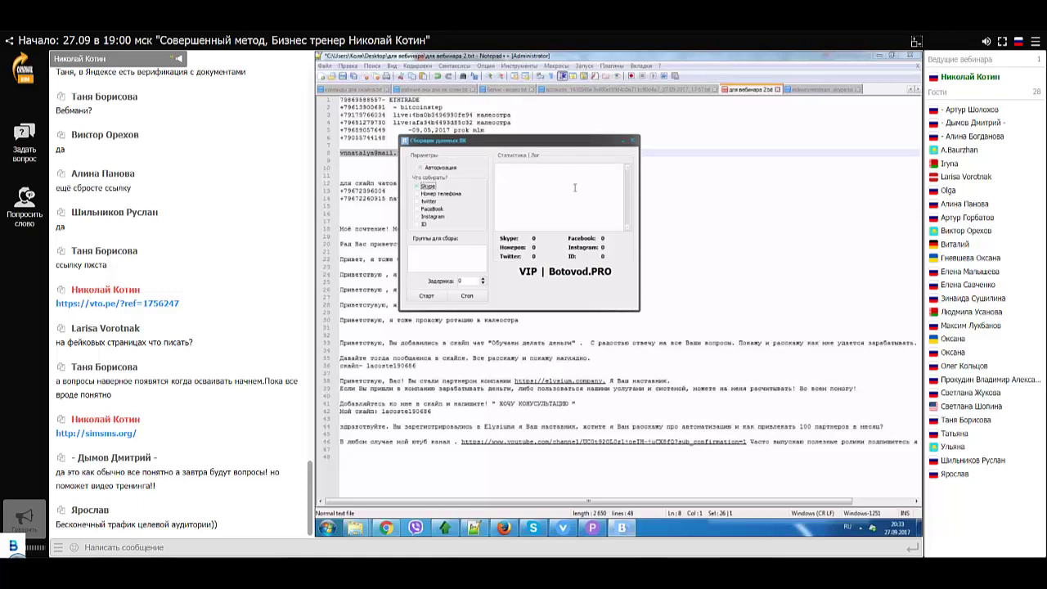
Step: Enter 95286360, copied from the group's VK address in Chrome, as the source group in the data collector and run the collection
{"action": "left_click", "coordinate": [385, 527]}
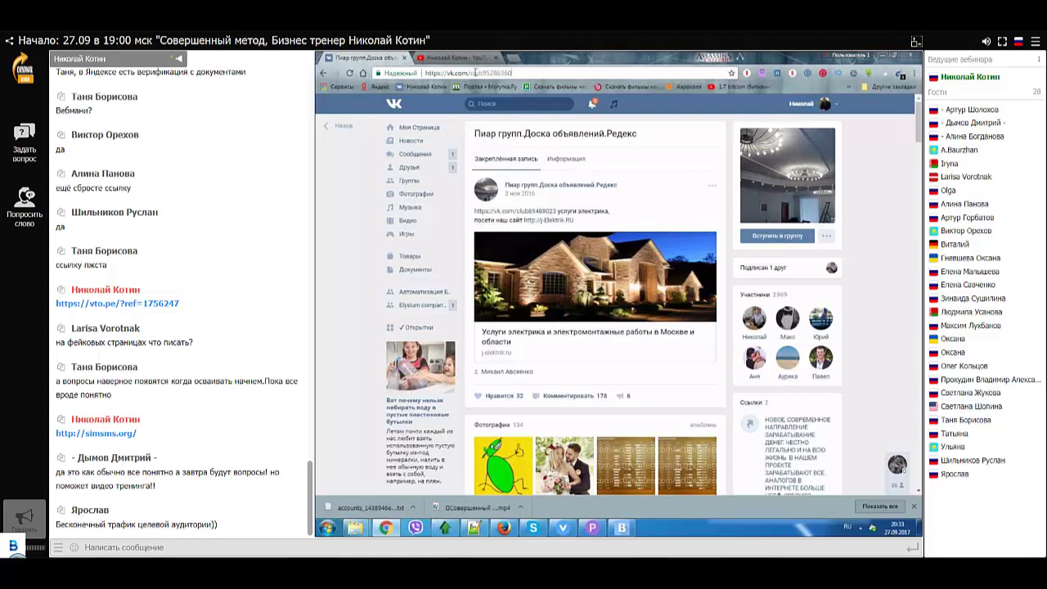
{"action": "left_click_drag", "start_coordinate": [486, 72], "coordinate": [516, 71]}
{"action": "right_click", "coordinate": [489, 72]}
{"action": "left_click", "coordinate": [515, 107]}
{"action": "left_click", "coordinate": [622, 528]}
{"action": "right_click", "coordinate": [421, 259]}
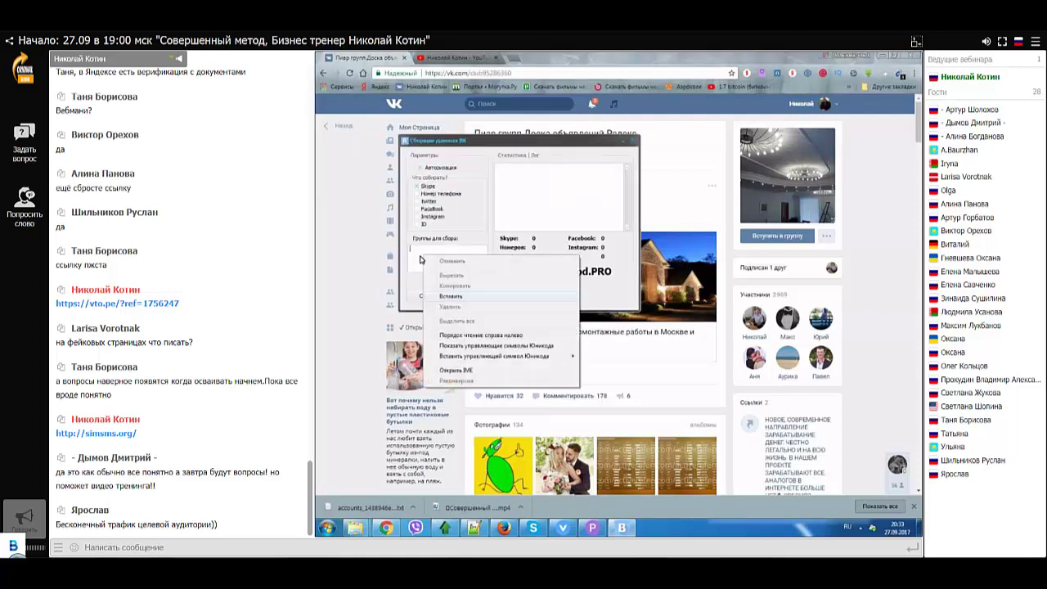
{"action": "left_click", "coordinate": [450, 296]}
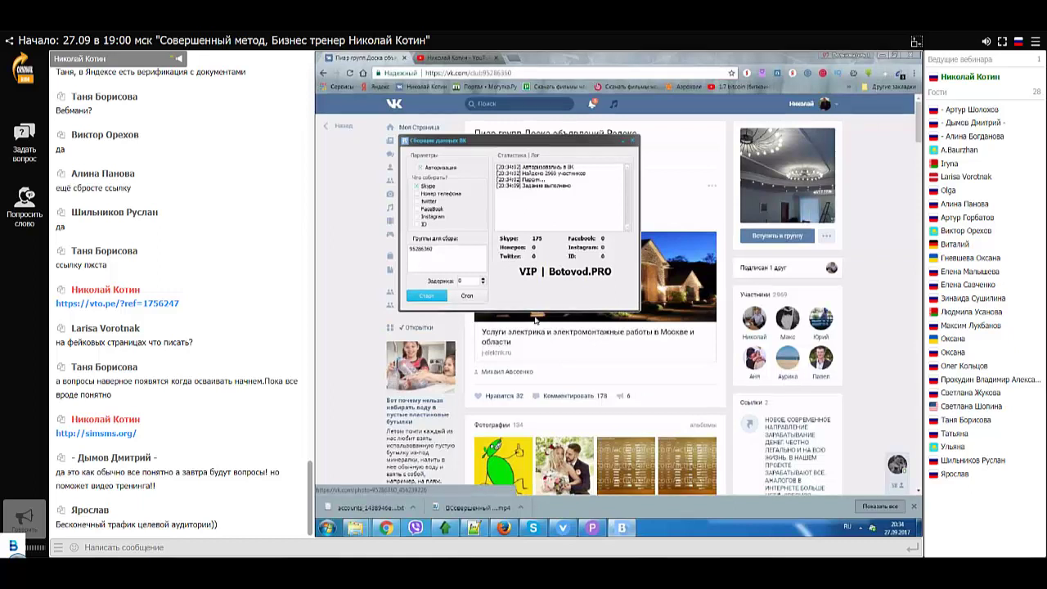
{"action": "left_click", "coordinate": [461, 520]}
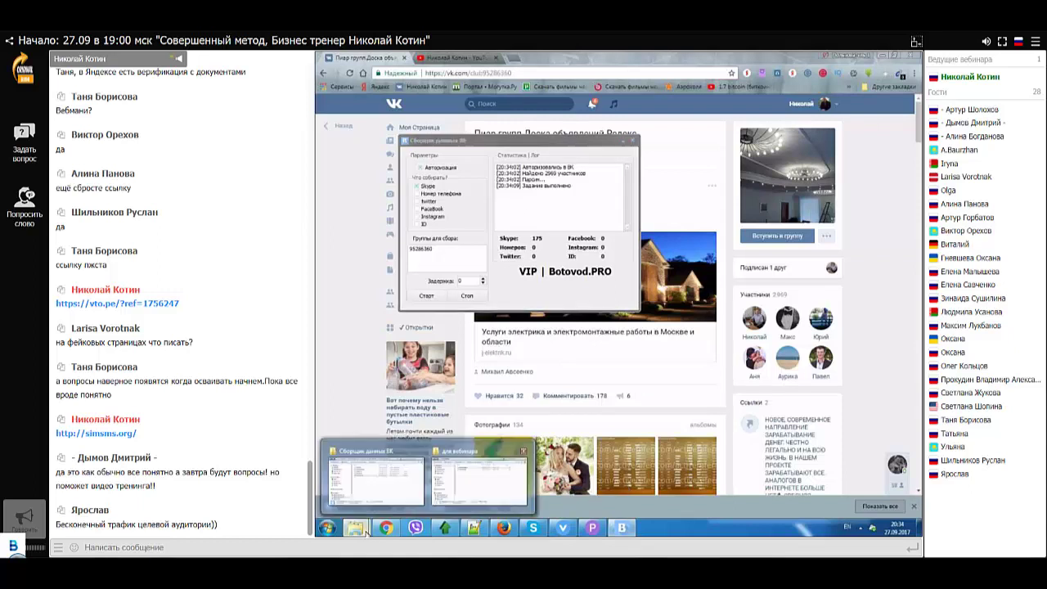
{"action": "left_click", "coordinate": [376, 478]}
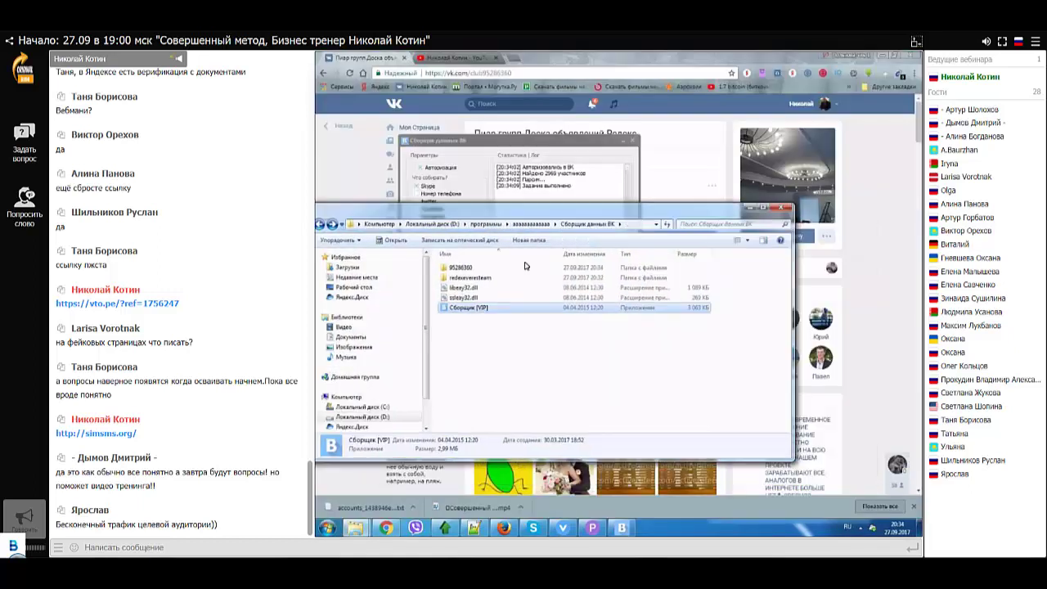
{"action": "double_click", "coordinate": [582, 197]}
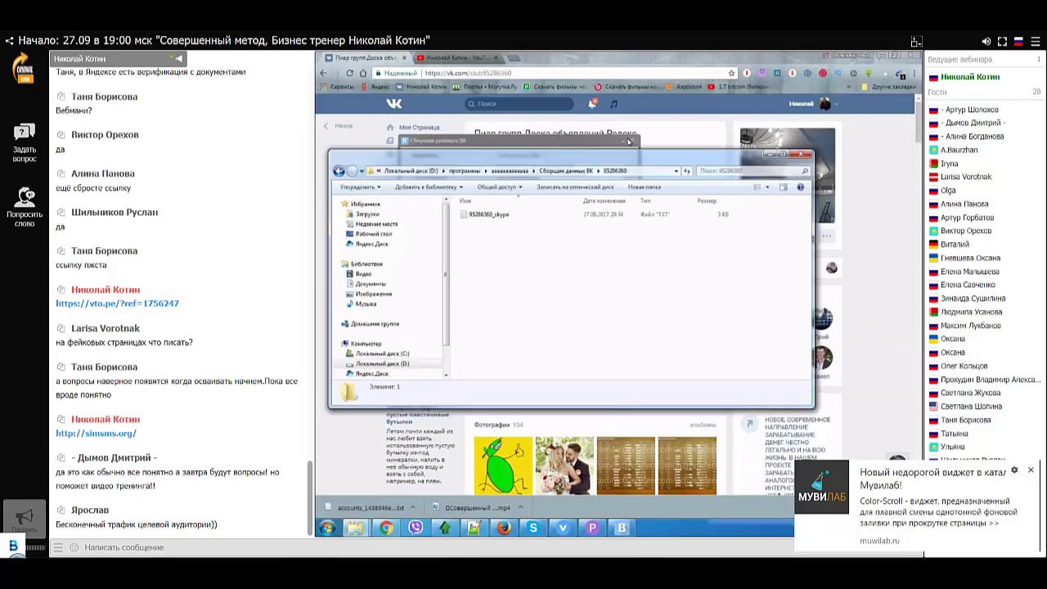
{"action": "left_click", "coordinate": [1032, 472]}
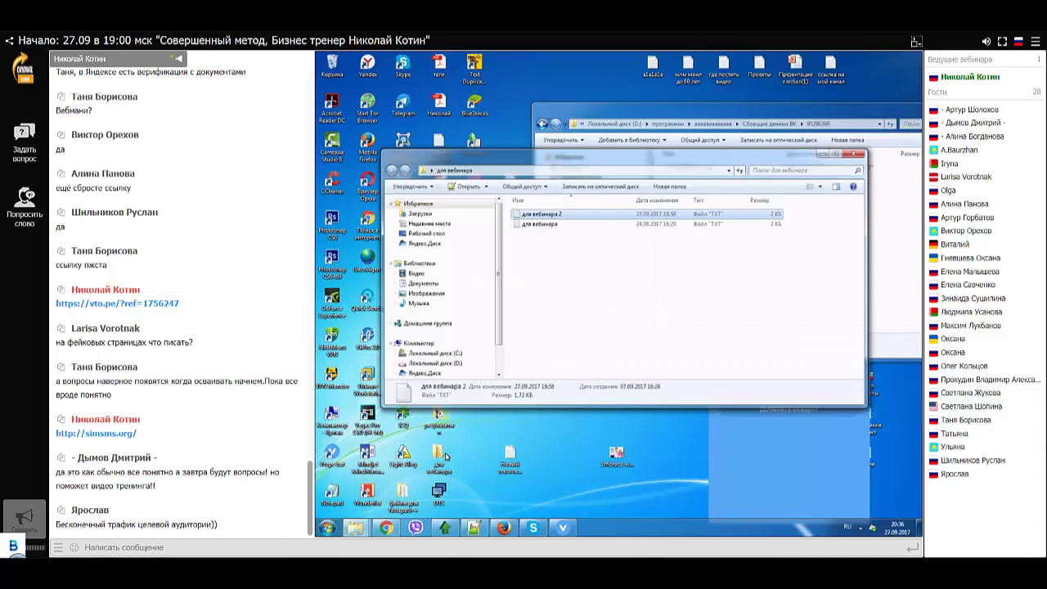
{"action": "left_click", "coordinate": [634, 199]}
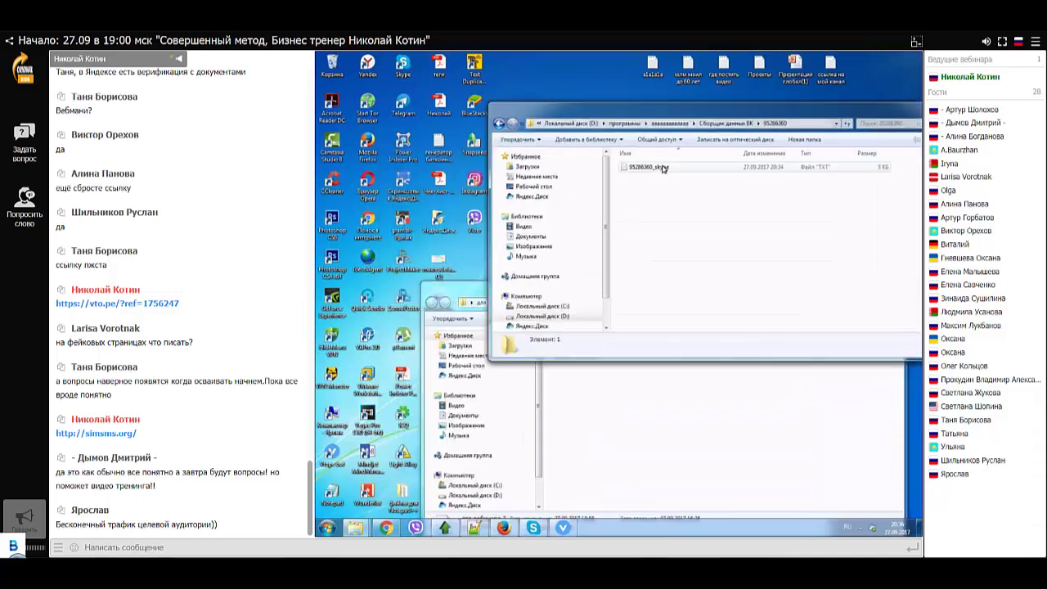
{"action": "left_click_drag", "start_coordinate": [637, 166], "coordinate": [597, 417]}
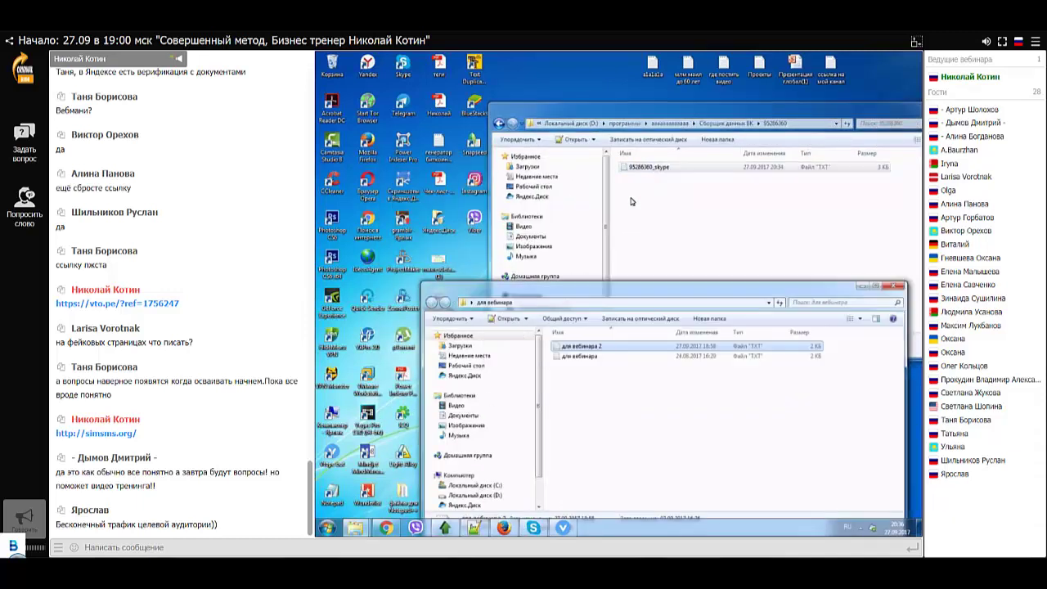
Step: Create a text document named очищенные in the для вебинара folder, then delete it
{"action": "right_click", "coordinate": [654, 417]}
{"action": "mouse_move", "coordinate": [629, 387]}
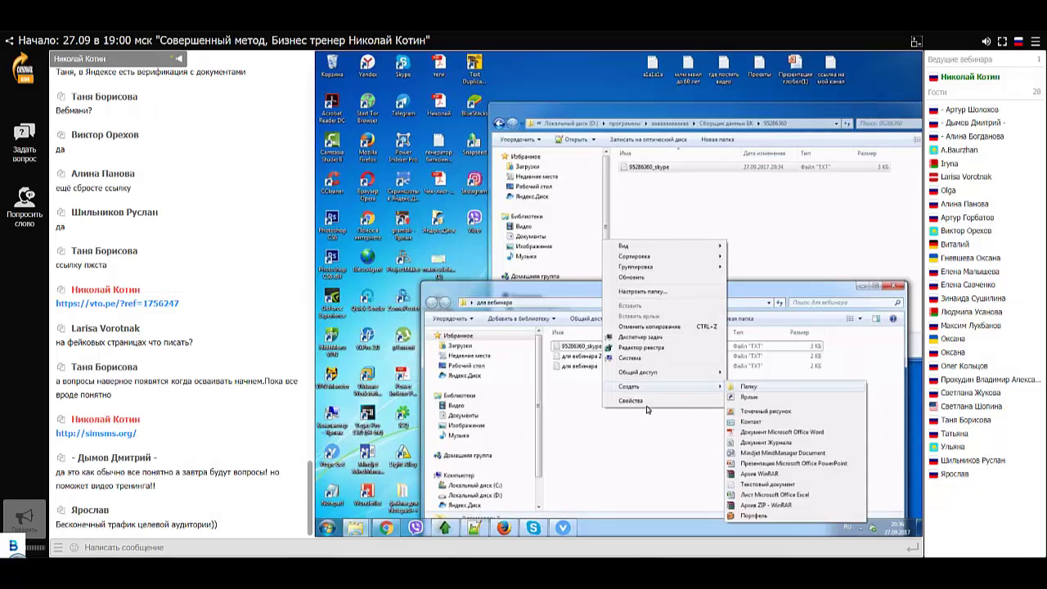
{"action": "left_click", "coordinate": [757, 476]}
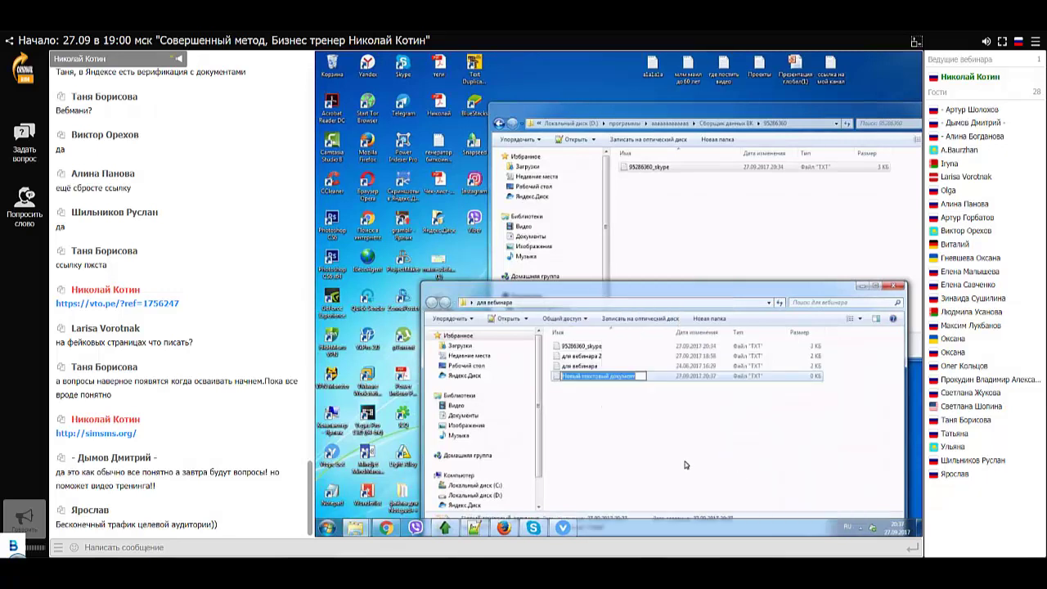
{"action": "type", "text": "дл"}
{"action": "type", "text": "ищенны"}
{"action": "type", "text": "е"}
{"action": "key", "text": "Return"}
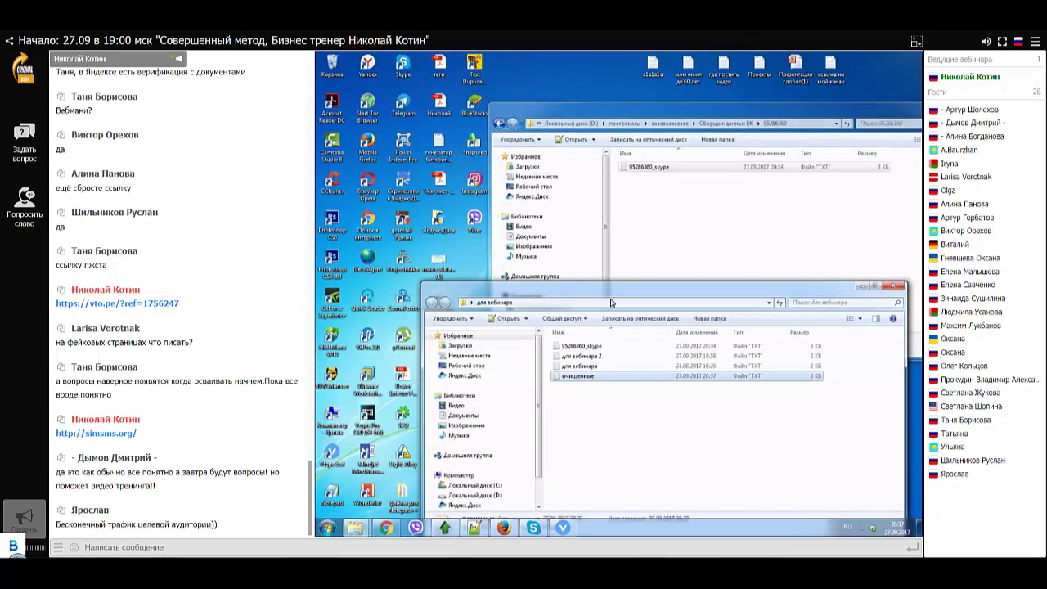
{"action": "right_click", "coordinate": [574, 382]}
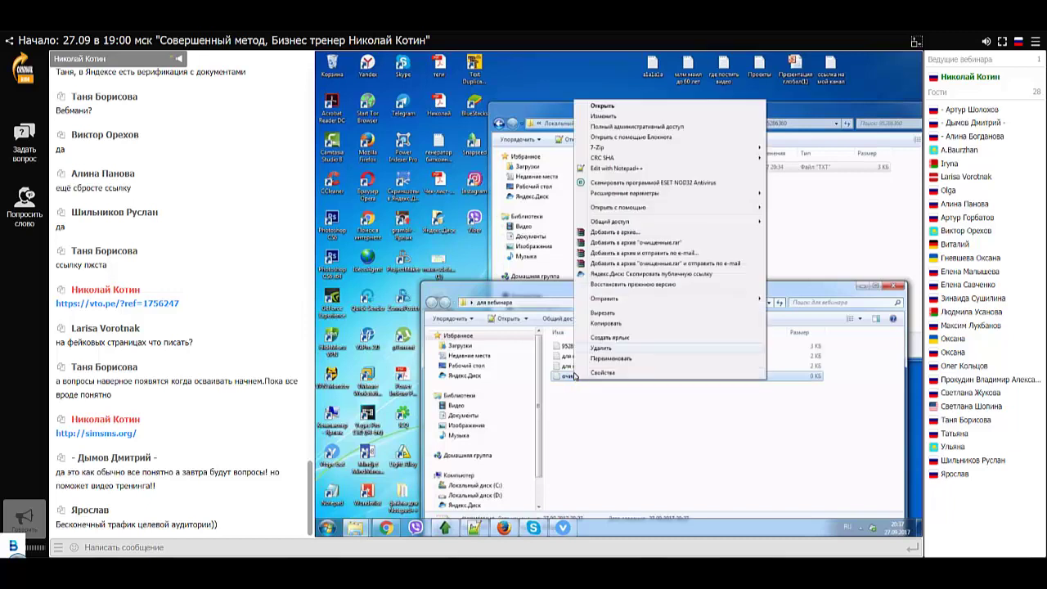
{"action": "left_click", "coordinate": [583, 373]}
{"action": "key", "text": "Return"}
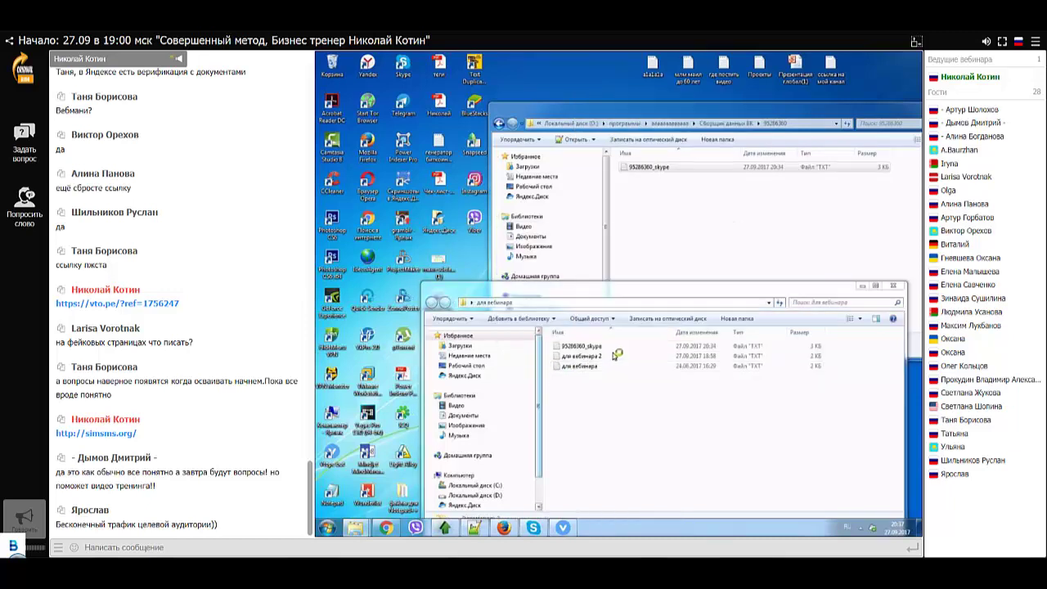
Step: Create a new text document in the для вебинара folder and rename it скайп
{"action": "right_click", "coordinate": [600, 76]}
{"action": "left_click", "coordinate": [613, 100]}
{"action": "right_click", "coordinate": [561, 466]}
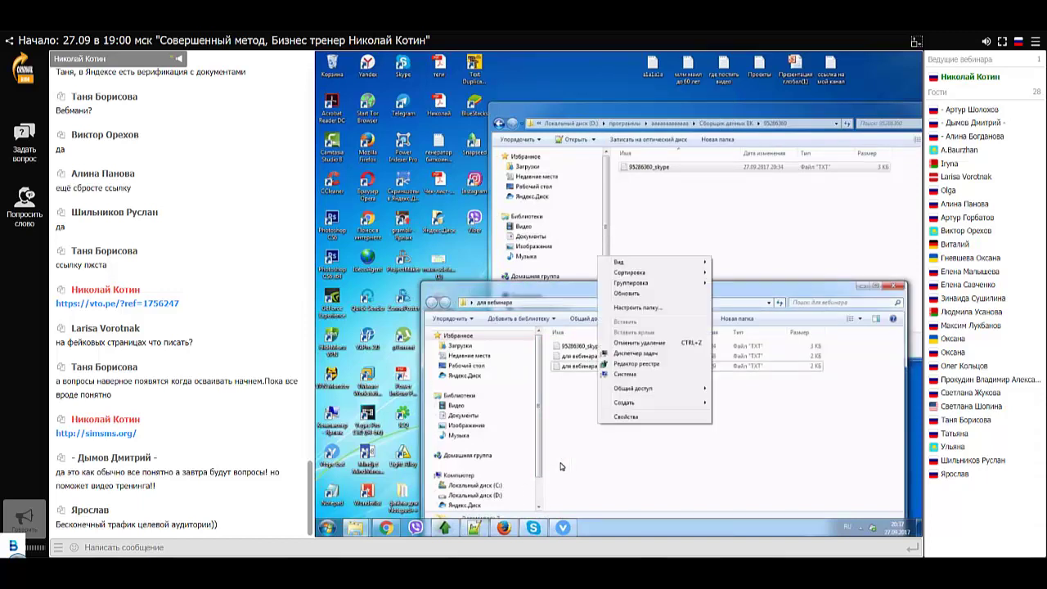
{"action": "mouse_move", "coordinate": [655, 404]}
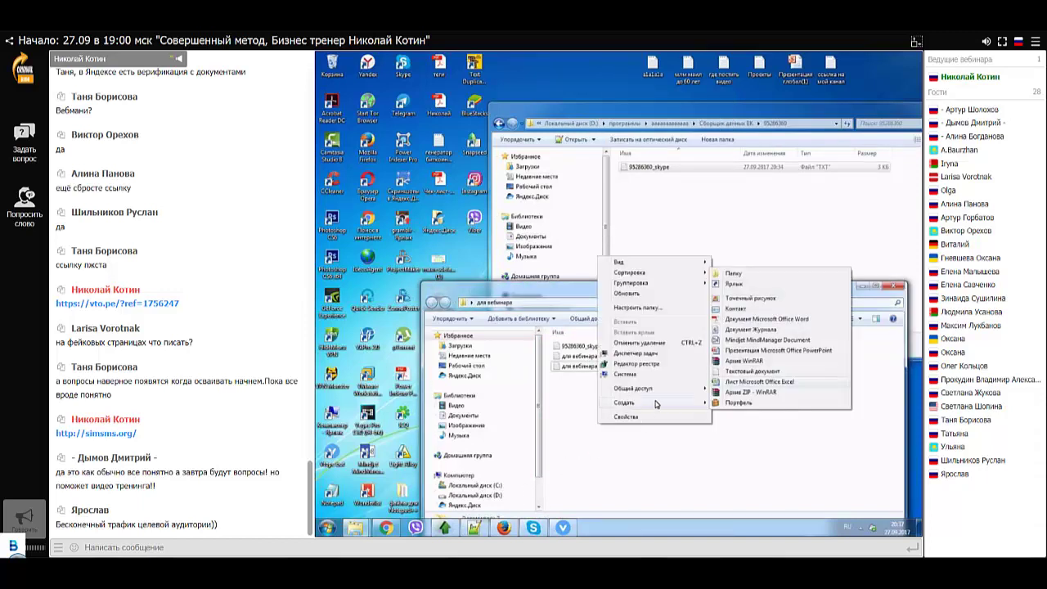
{"action": "left_click", "coordinate": [751, 370]}
{"action": "key", "text": "Return"}
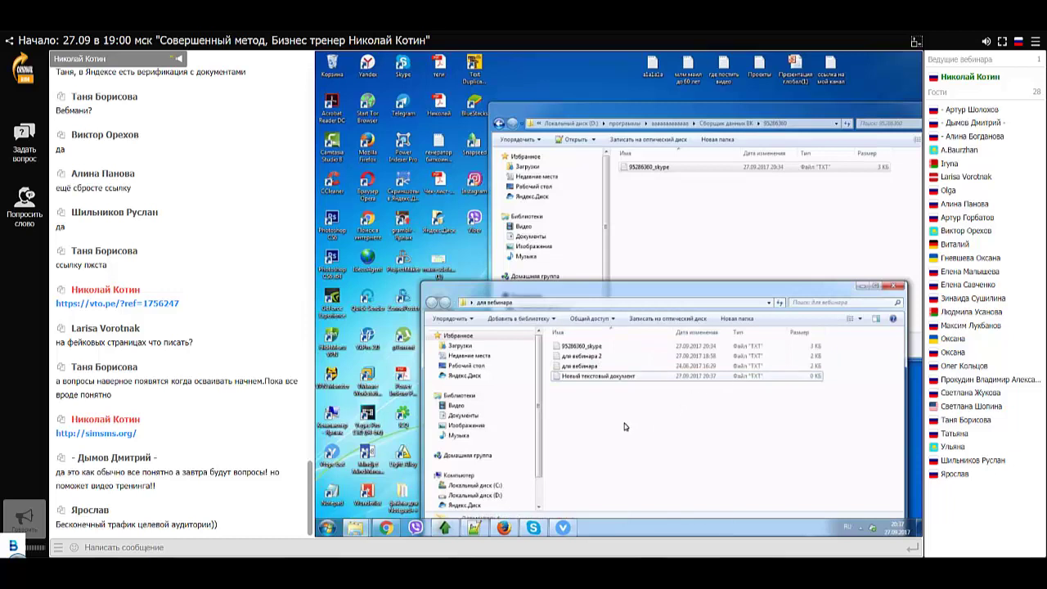
{"action": "key", "text": "shift+F10"}
{"action": "type", "text": "м"}
{"action": "type", "text": "ссыл"}
{"action": "type", "text": "кайп"}
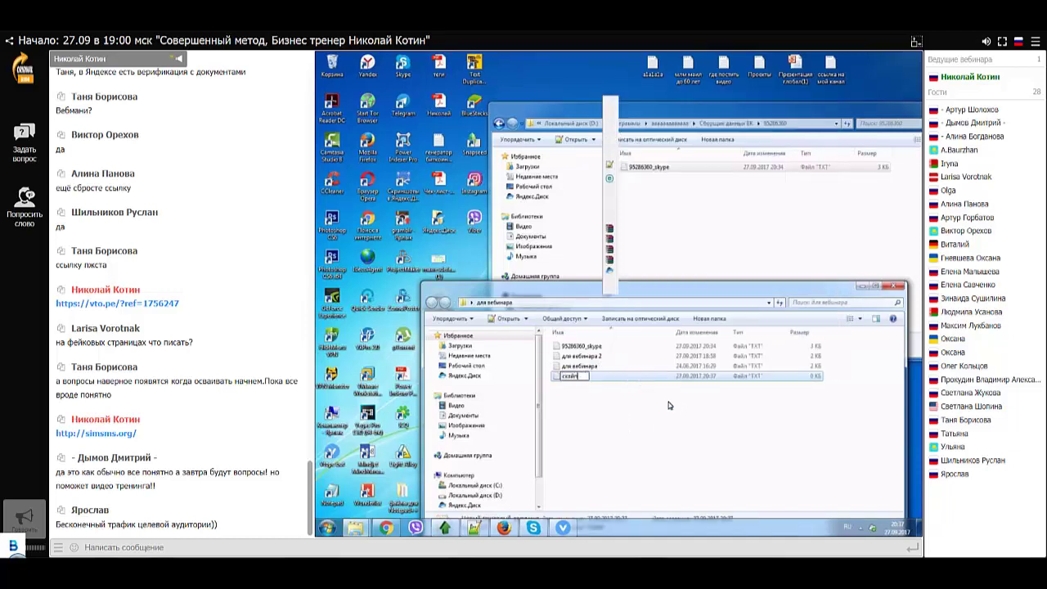
{"action": "left_click", "coordinate": [670, 407]}
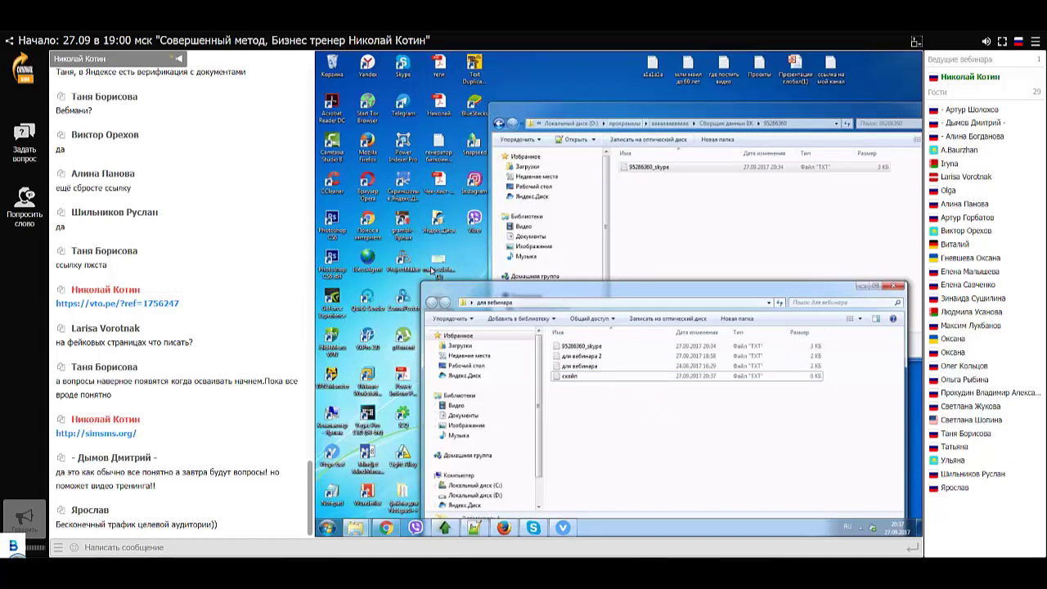
Step: Browse to Text Duplicate Killer 1.1 (rus) inside the для удаления дубликатов скайп folder and launch Text Duplicate Killer from the desktop
{"action": "left_click", "coordinate": [623, 138]}
{"action": "key", "text": "BackSpace"}
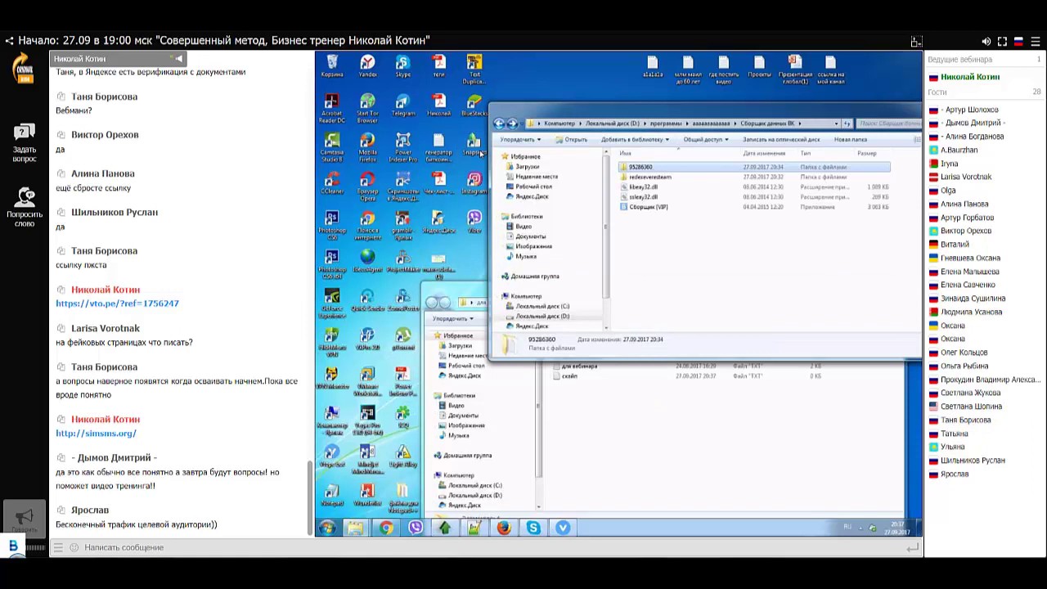
{"action": "key", "text": "BackSpace"}
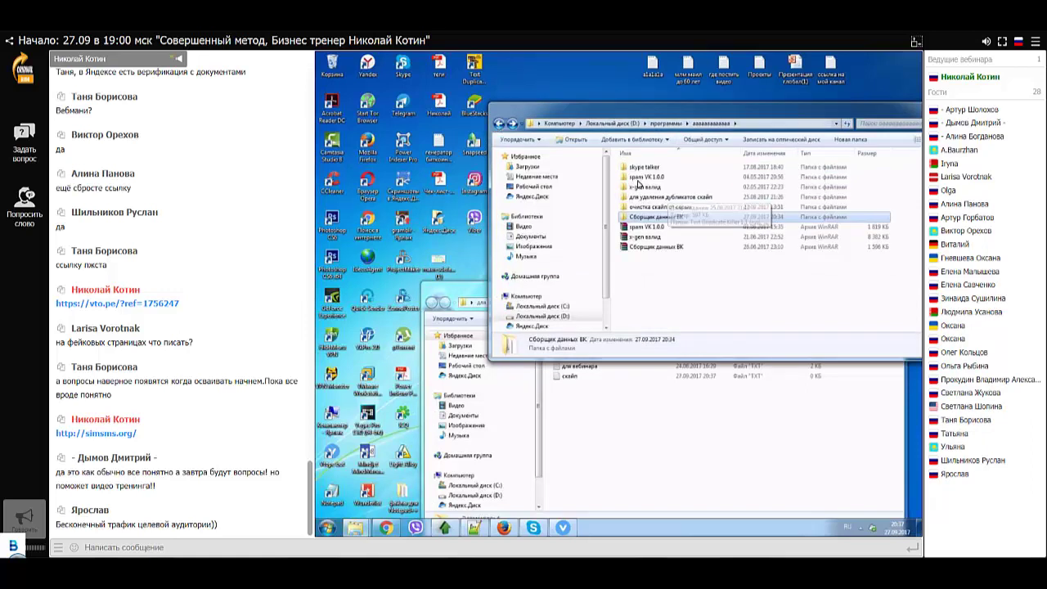
{"action": "left_click_drag", "start_coordinate": [673, 109], "coordinate": [674, 113]}
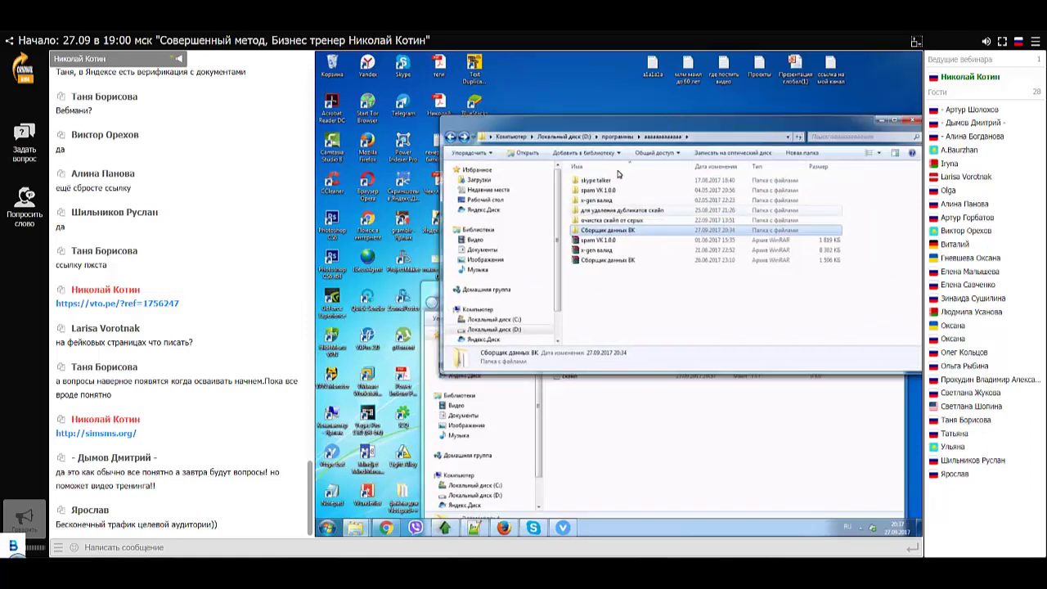
{"action": "double_click", "coordinate": [620, 210]}
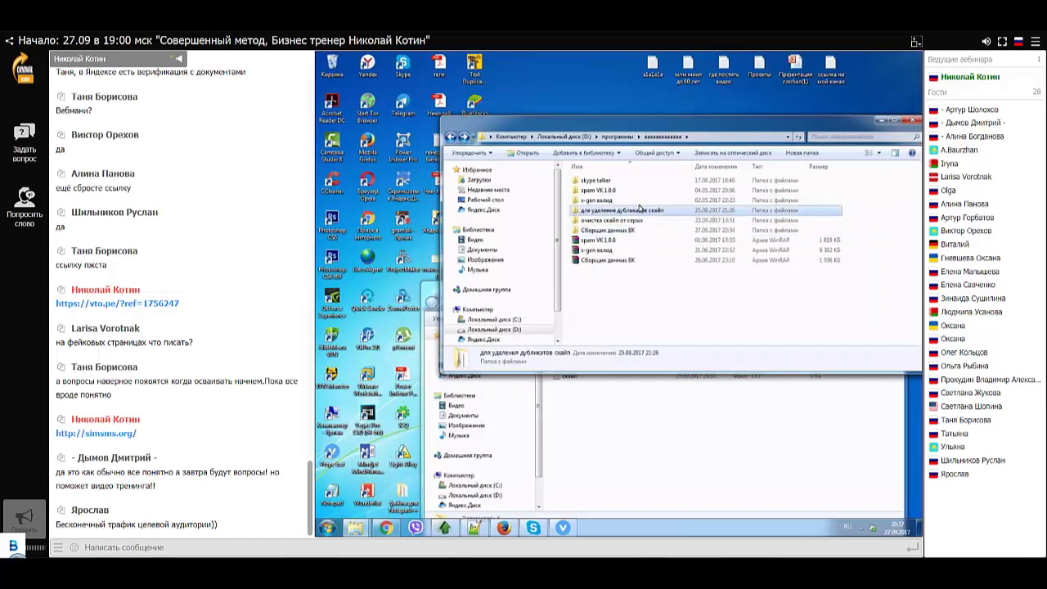
{"action": "double_click", "coordinate": [615, 180]}
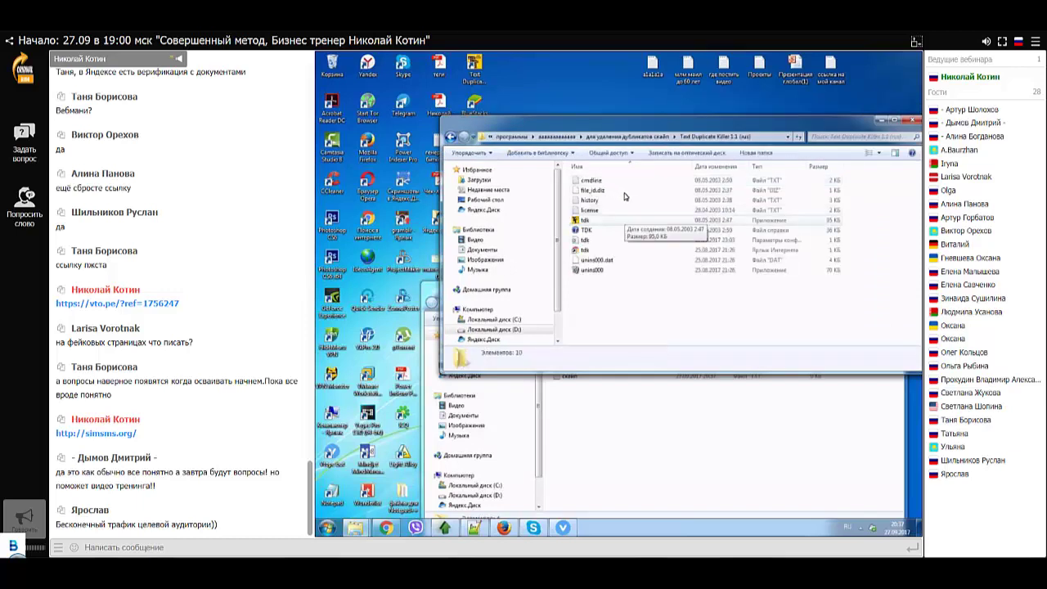
{"action": "double_click", "coordinate": [472, 65]}
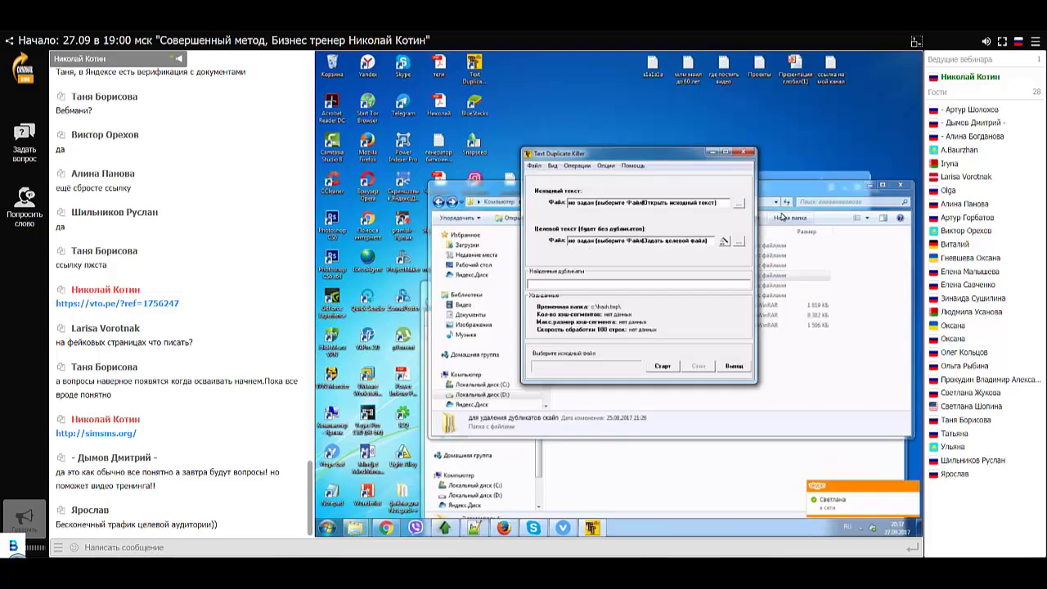
Step: Set the source text to the 95286360_skype file from the для вебинара folder on the desktop
{"action": "left_click", "coordinate": [739, 203]}
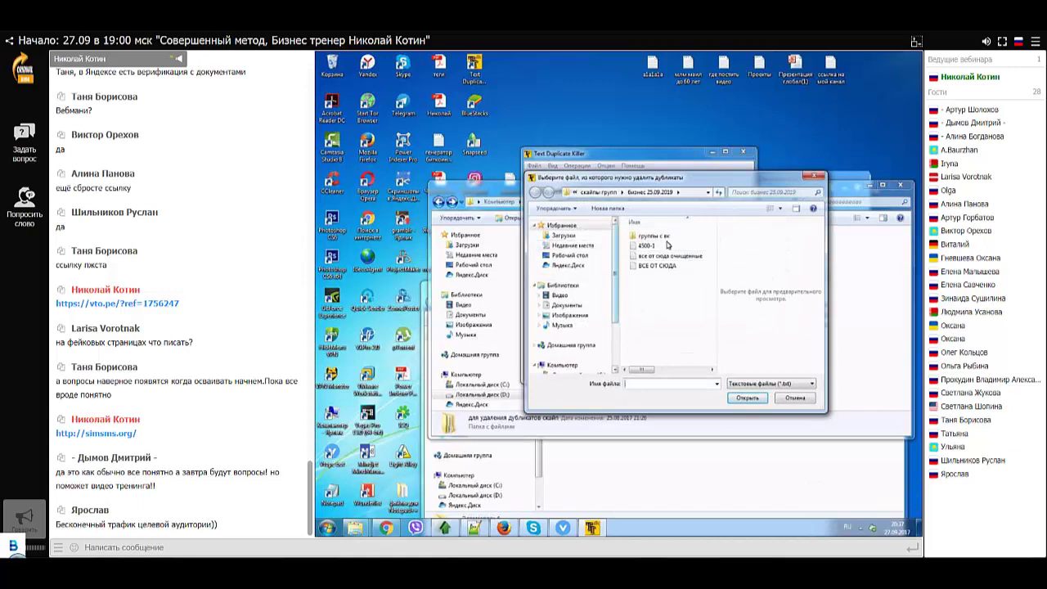
{"action": "scroll", "coordinate": [614, 255], "scroll_direction": "down", "scroll_amount": 3}
{"action": "scroll", "coordinate": [620, 328], "scroll_direction": "up", "scroll_amount": 1}
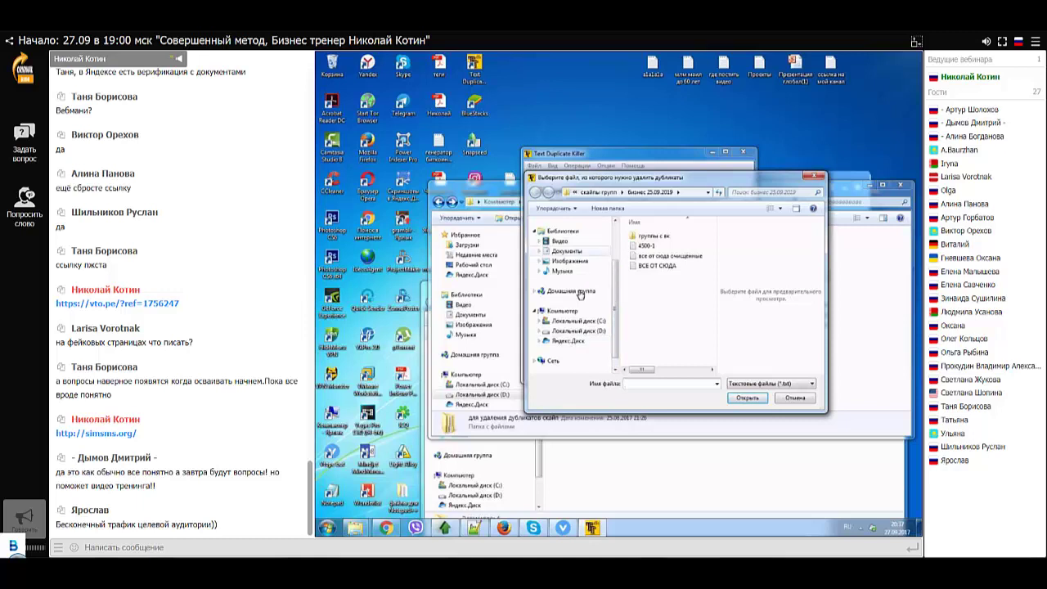
{"action": "scroll", "coordinate": [575, 285], "scroll_direction": "up", "scroll_amount": 2}
{"action": "left_click", "coordinate": [570, 240]}
{"action": "scroll", "coordinate": [632, 258], "scroll_direction": "down", "scroll_amount": 3}
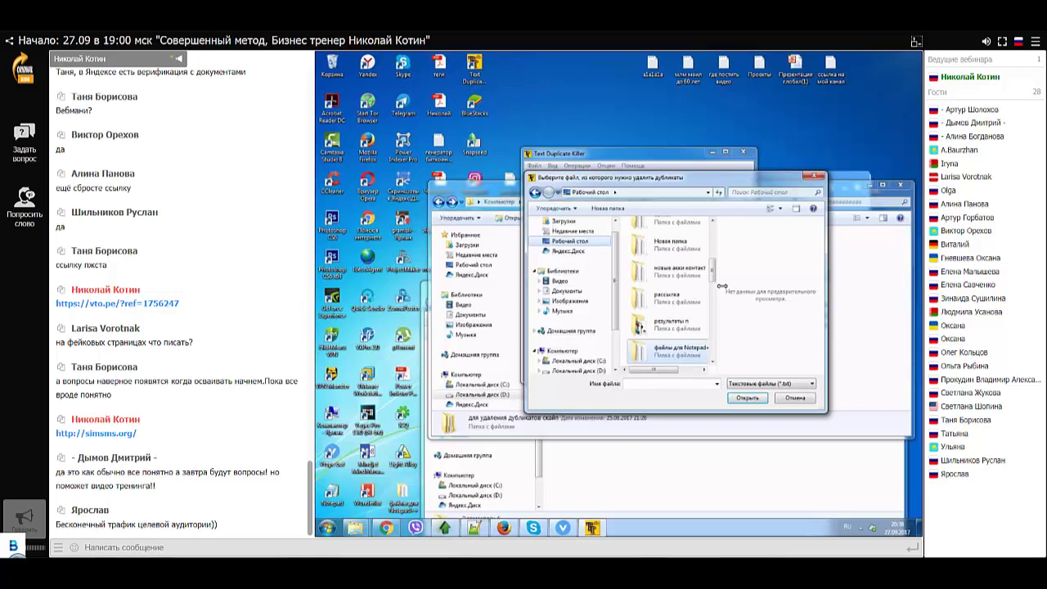
{"action": "scroll", "coordinate": [790, 296], "scroll_direction": "down", "scroll_amount": 3}
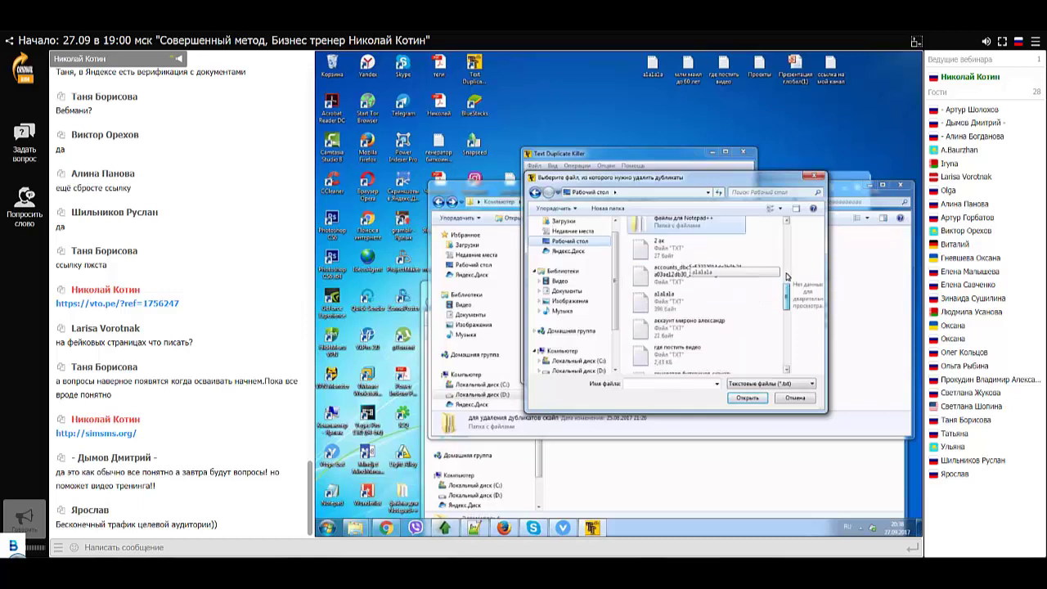
{"action": "left_click_drag", "start_coordinate": [790, 296], "coordinate": [793, 251]}
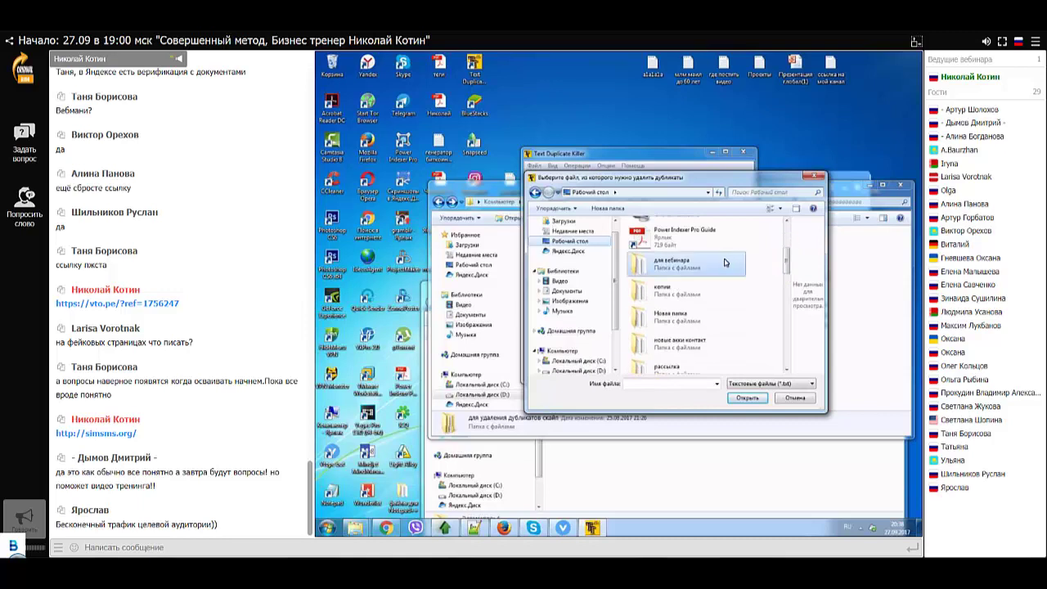
{"action": "double_click", "coordinate": [650, 266]}
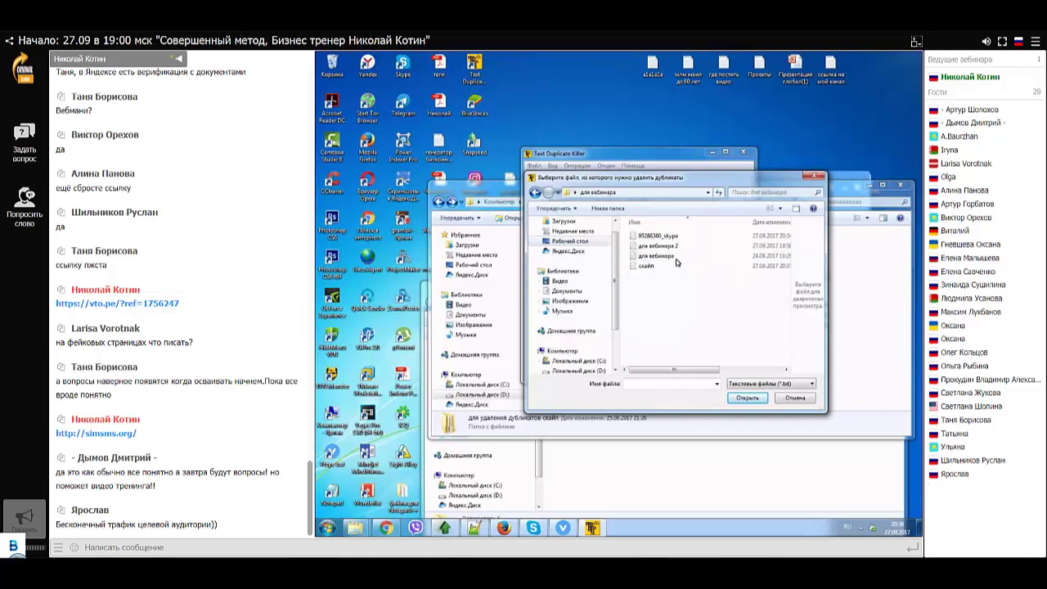
{"action": "double_click", "coordinate": [661, 236]}
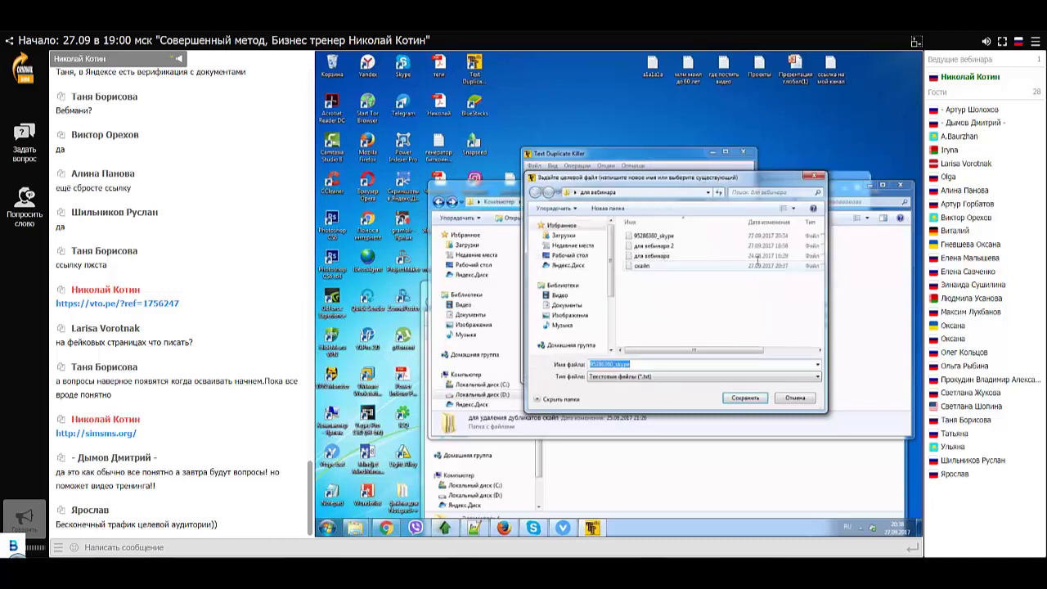
Step: Set the existing скайп file as the target text, allow it to be replaced, and start removing duplicates
{"action": "double_click", "coordinate": [645, 266]}
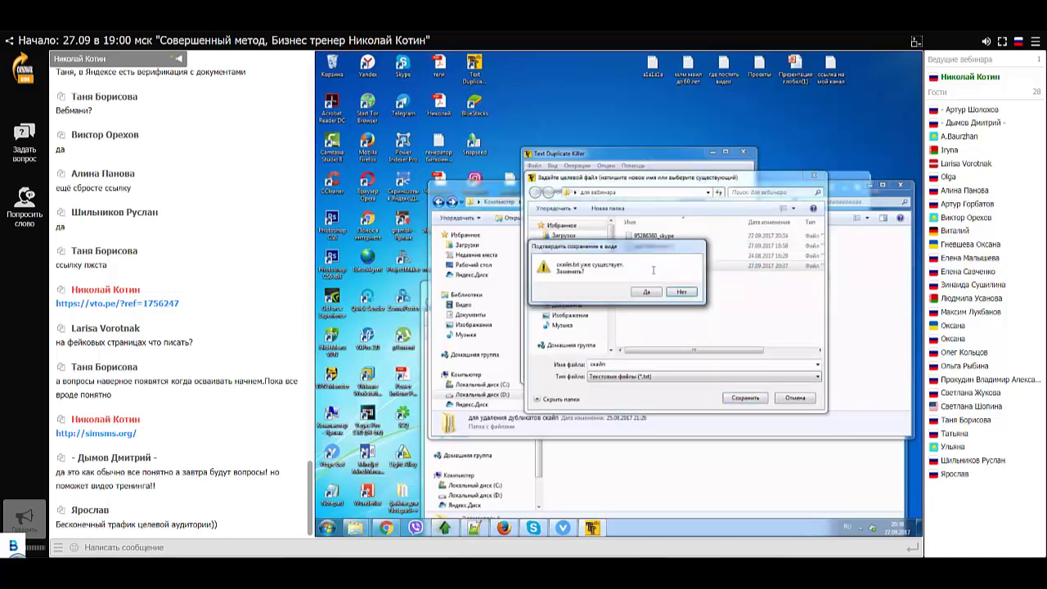
{"action": "left_click", "coordinate": [657, 291]}
{"action": "left_click", "coordinate": [653, 321]}
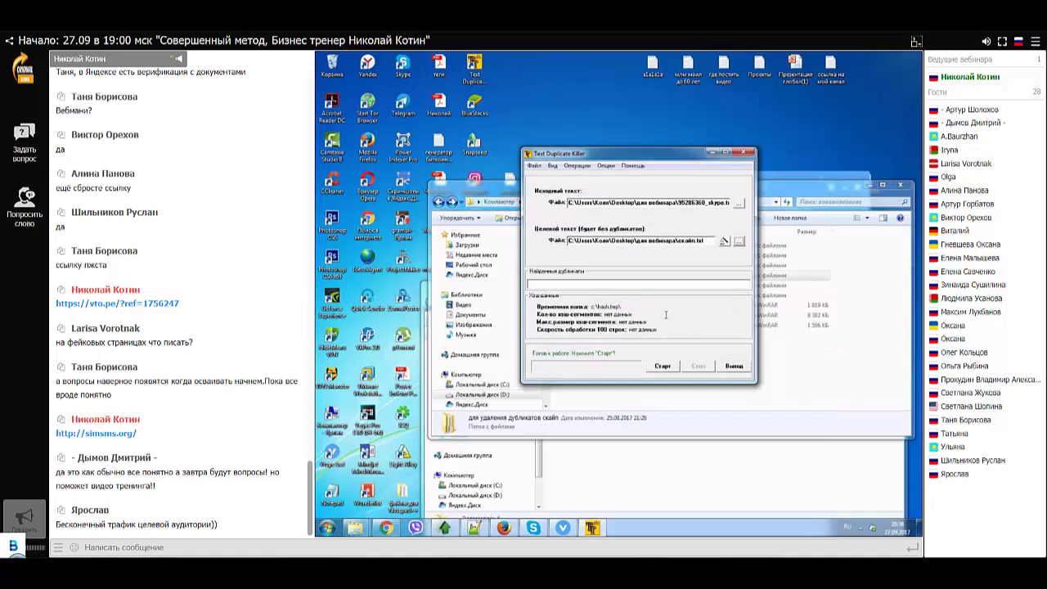
{"action": "left_click", "coordinate": [669, 366]}
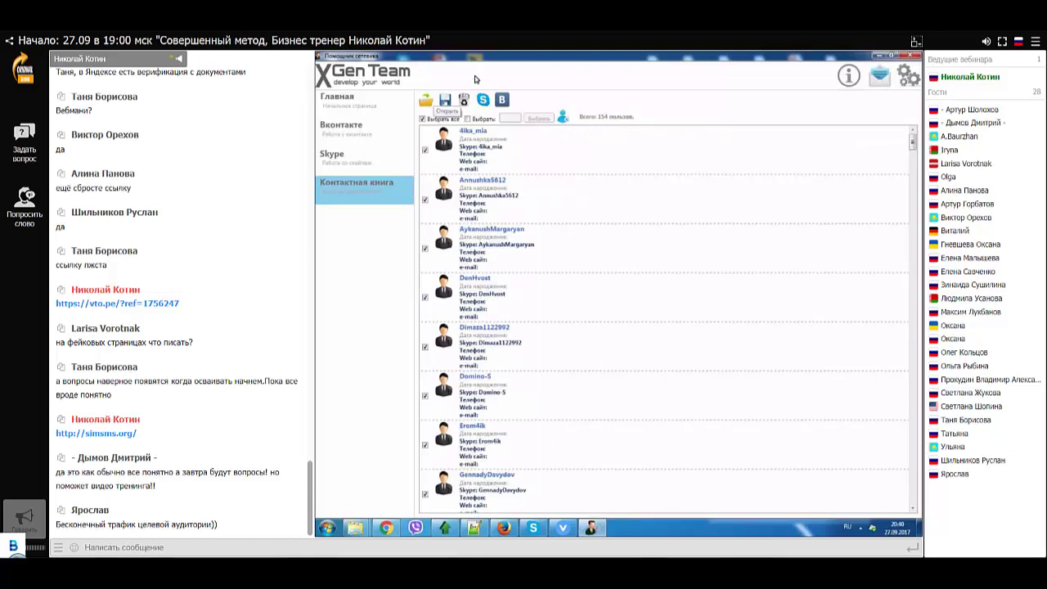
Step: Export only the Skype logins from the contact book as text, overwriting the скайп file in the для вебинара folder
{"action": "left_click", "coordinate": [426, 99]}
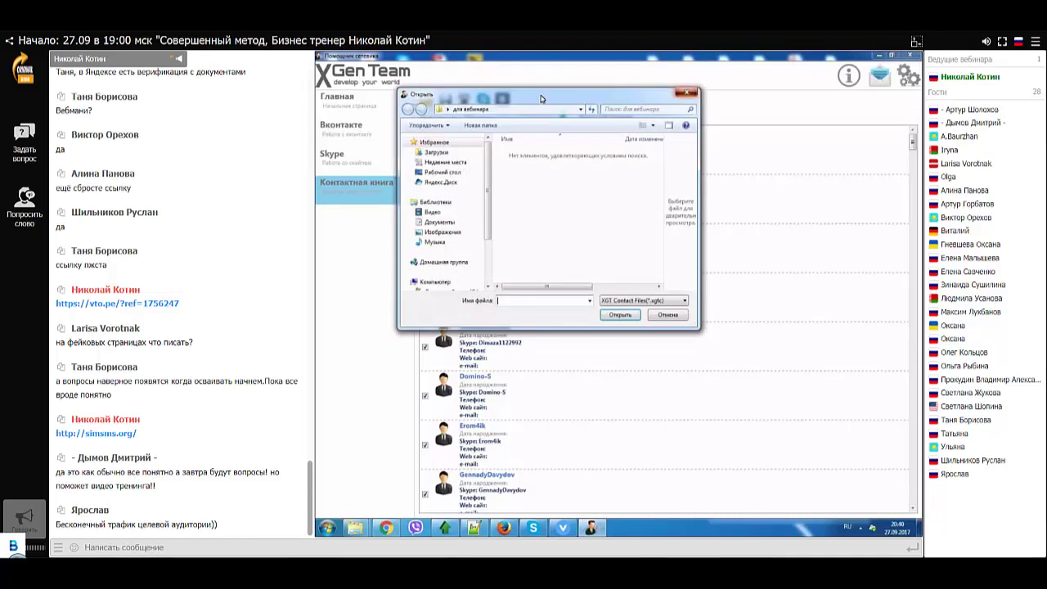
{"action": "key", "text": "Escape"}
{"action": "left_click", "coordinate": [447, 99]}
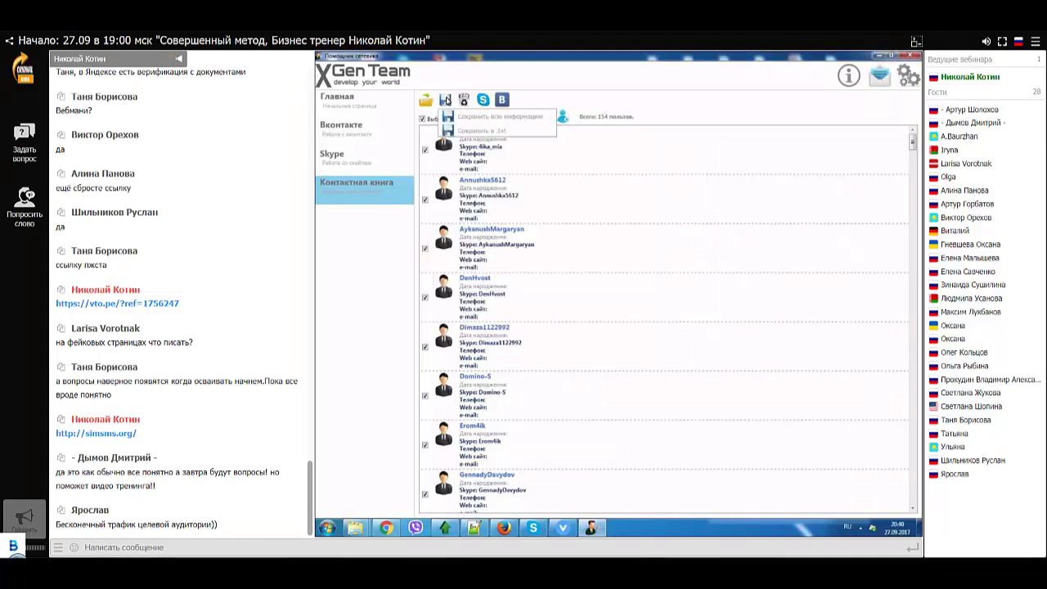
{"action": "left_click", "coordinate": [464, 130]}
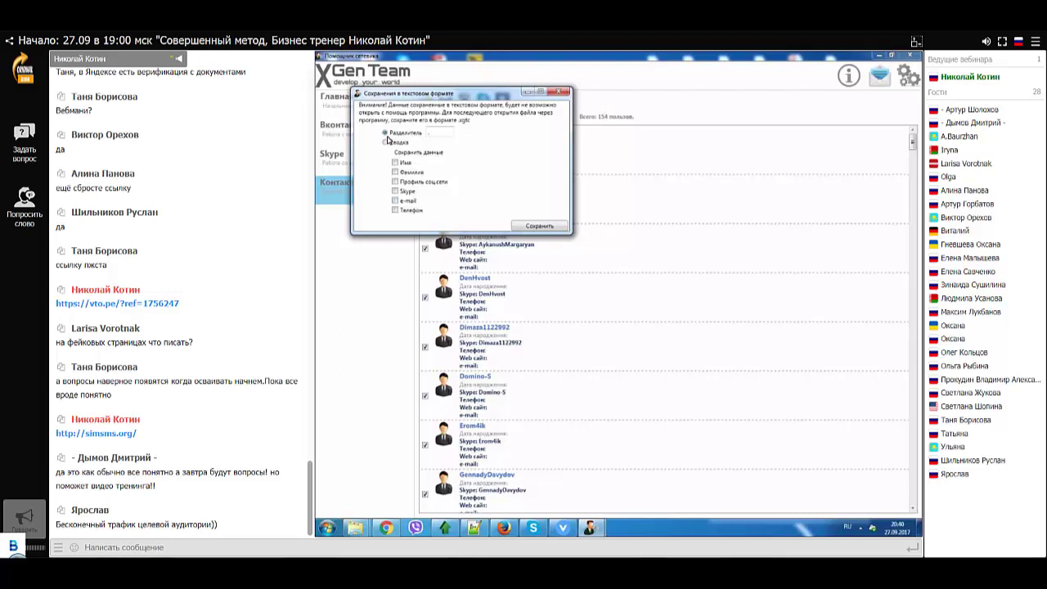
{"action": "left_click", "coordinate": [395, 191]}
{"action": "left_click", "coordinate": [548, 228]}
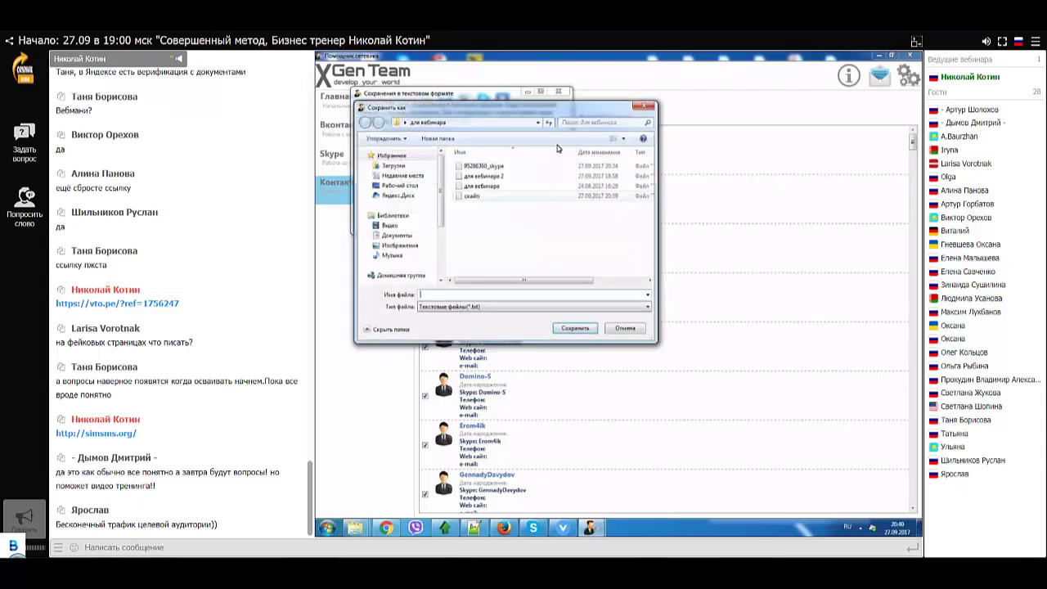
{"action": "double_click", "coordinate": [469, 196]}
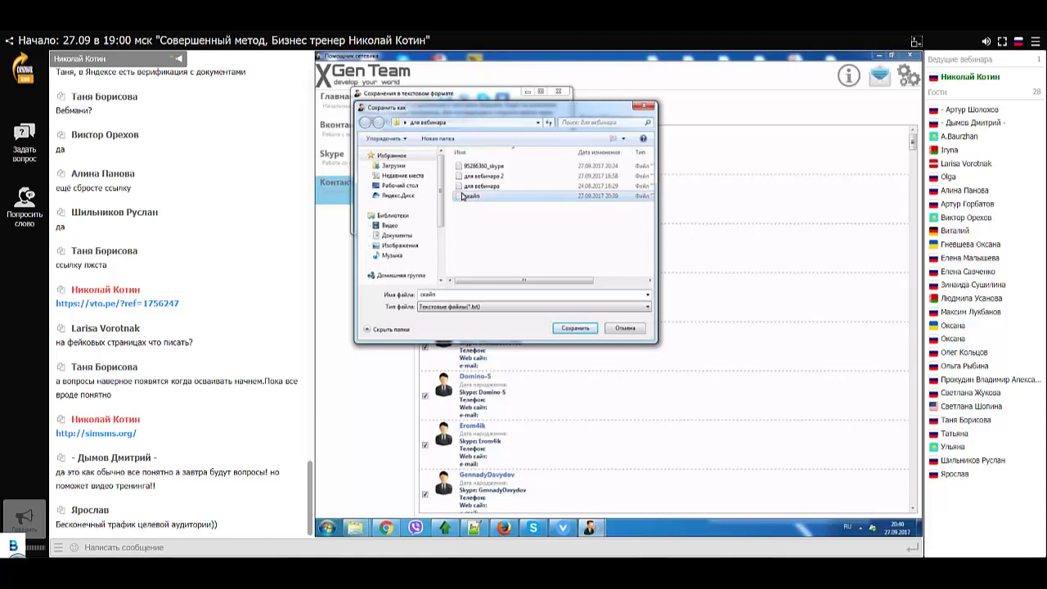
{"action": "left_click", "coordinate": [669, 324]}
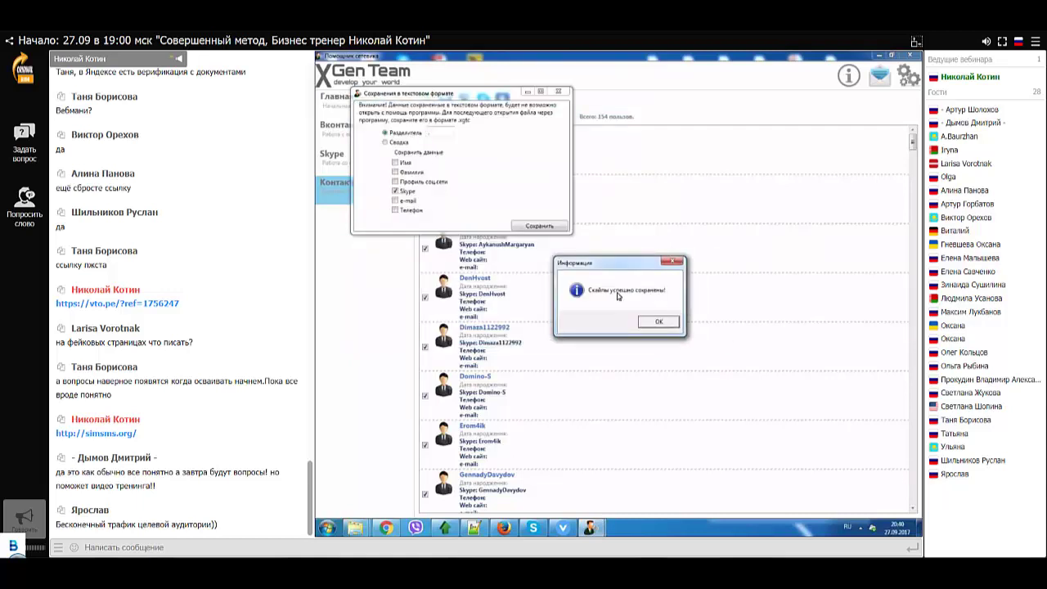
{"action": "key", "text": "Return"}
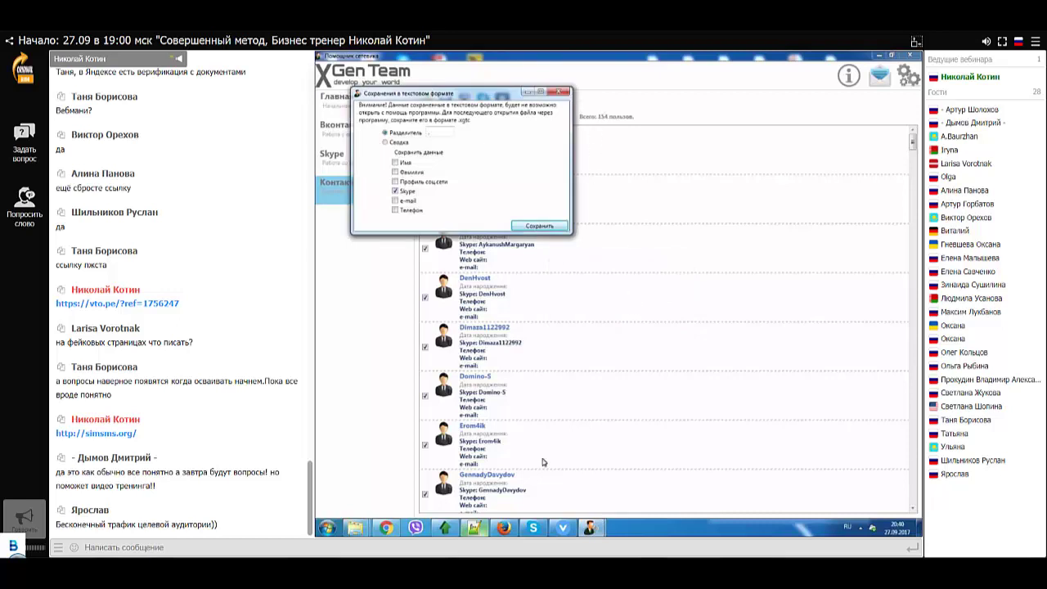
Step: Switch to Notepad++, reload скайп.txt and look through the list of Skype logins
{"action": "left_click", "coordinate": [475, 528]}
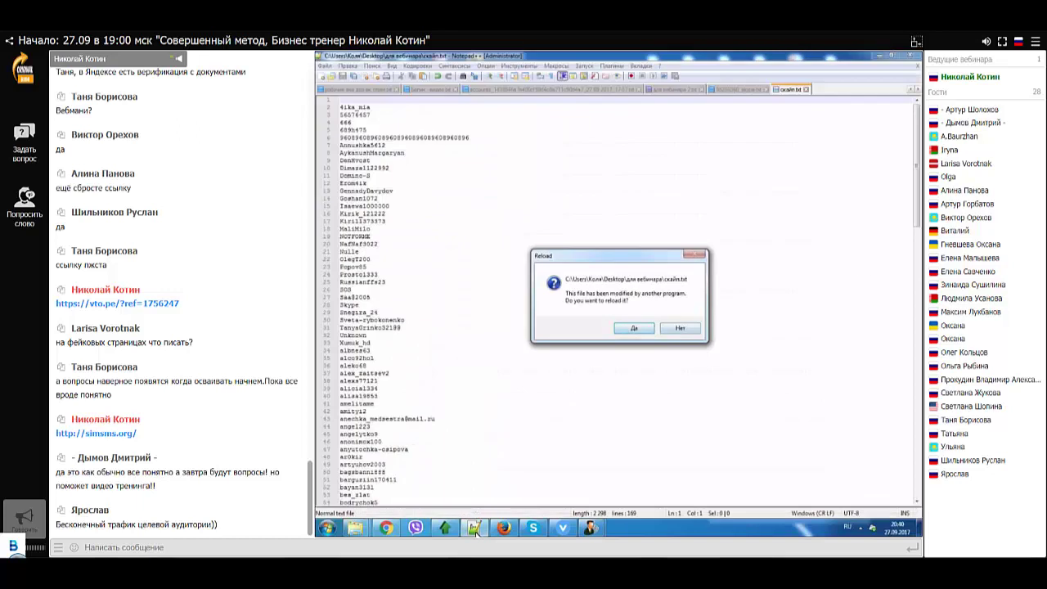
{"action": "key", "text": "Return"}
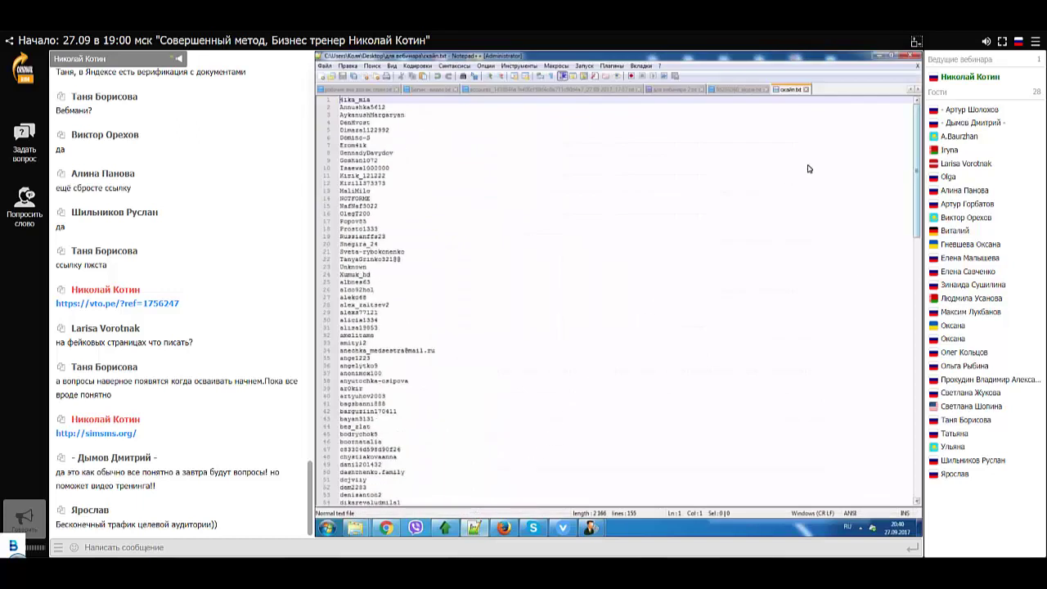
{"action": "scroll", "coordinate": [818, 286], "scroll_direction": "down", "scroll_amount": 20}
{"action": "left_click_drag", "start_coordinate": [426, 494], "coordinate": [399, 311]}
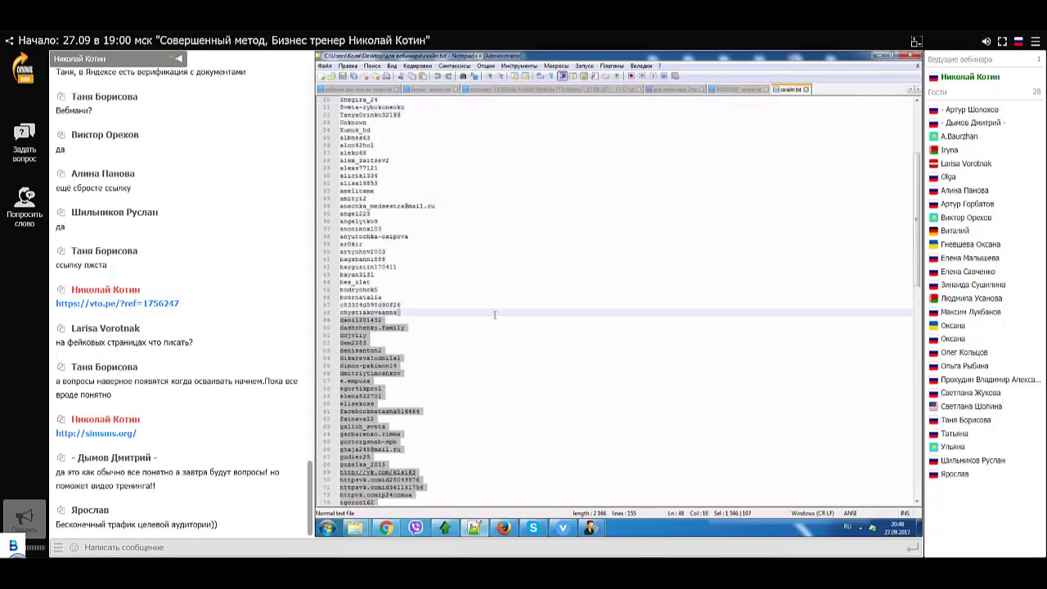
{"action": "left_click", "coordinate": [499, 191]}
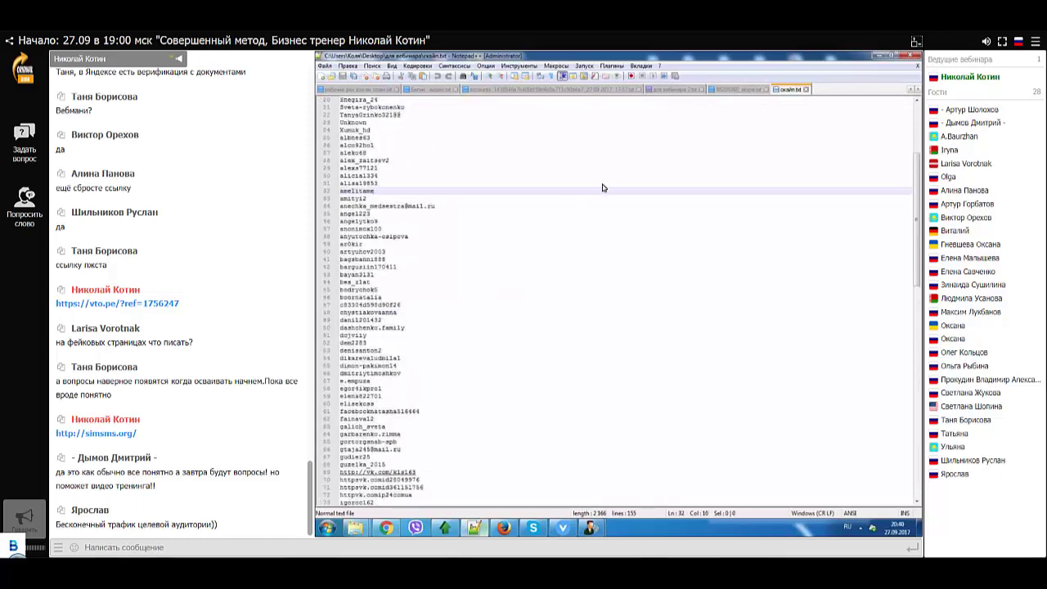
Step: Check the participants' replies in the webinar chat in Firefox and return to Notepad++
{"action": "left_click", "coordinate": [505, 529]}
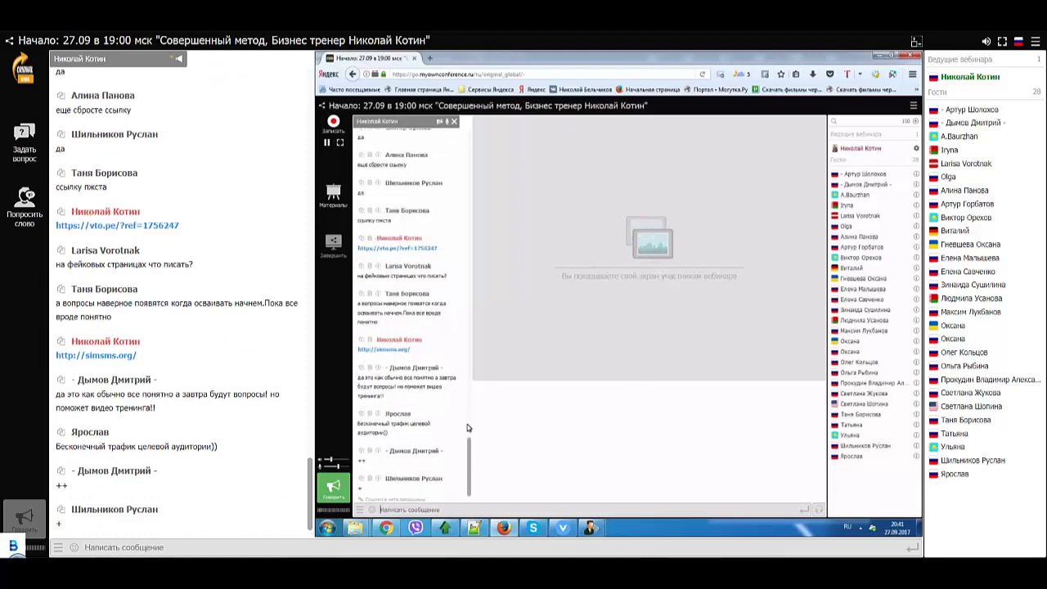
{"action": "left_click", "coordinate": [415, 528]}
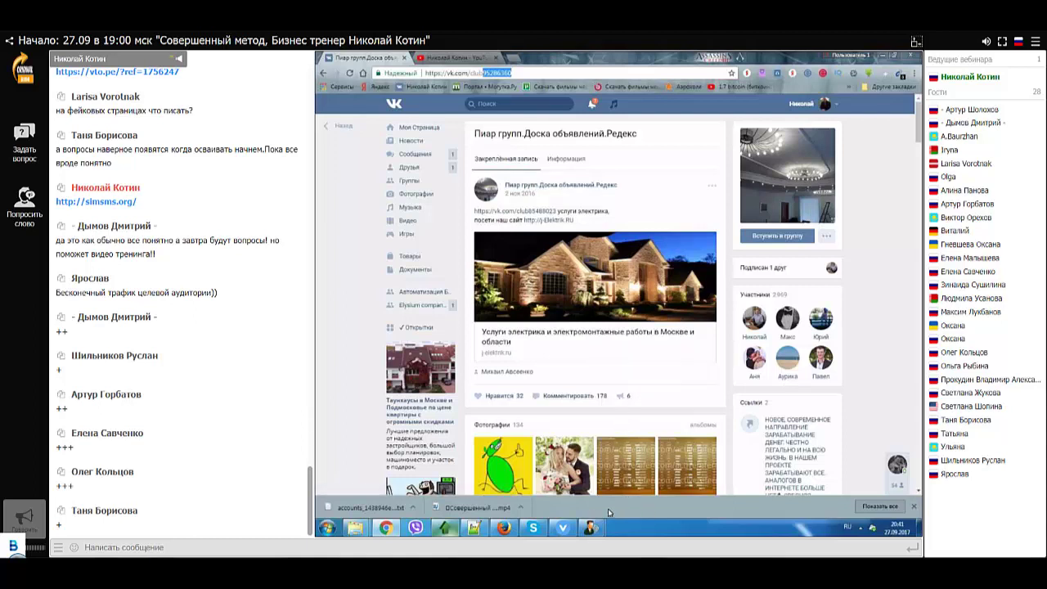
{"action": "key", "text": "alt+Tab"}
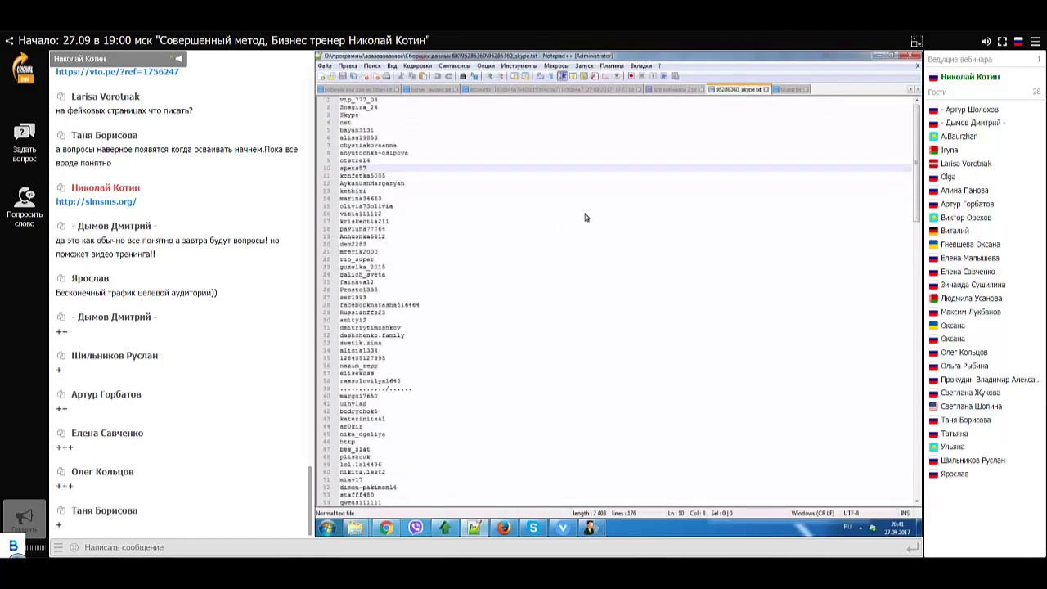
Step: Open the для вебинара 2 document and examine the ETHTRADE and bitcoinstep account lines at its start
{"action": "left_click", "coordinate": [683, 90]}
{"action": "left_click", "coordinate": [571, 122]}
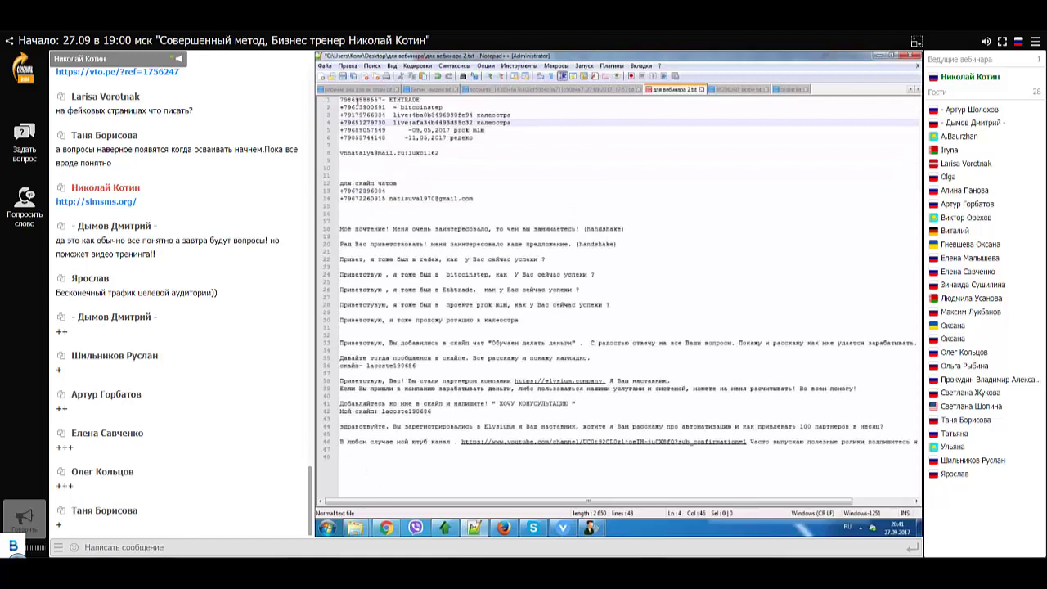
{"action": "left_click_drag", "start_coordinate": [358, 100], "coordinate": [340, 115]}
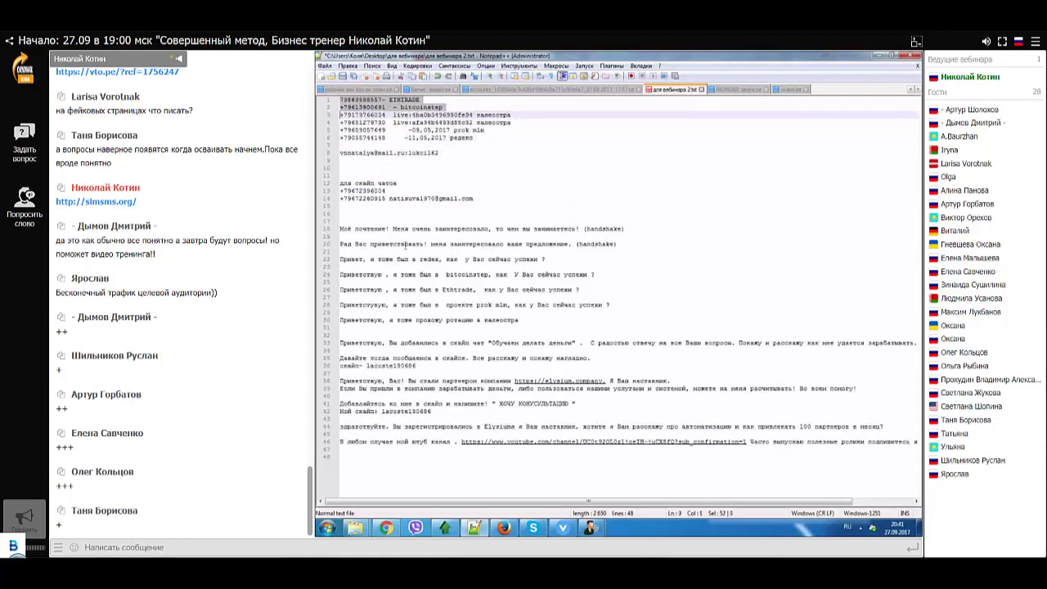
{"action": "key", "text": "Down"}
{"action": "key", "text": "Down"}
{"action": "key", "text": "Down"}
{"action": "key", "text": "Down"}
{"action": "key", "text": "Down"}
{"action": "key", "text": "Down"}
{"action": "key", "text": "Down"}
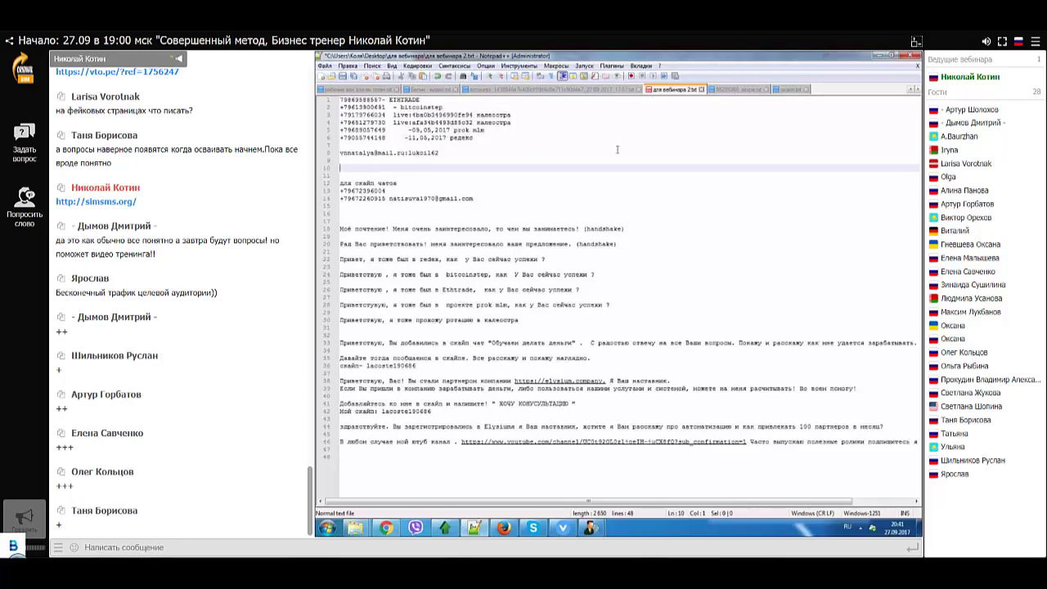
Step: Examine the remaining account lines in the document's first block, including the калеостра, prok mlm and редекс entries
{"action": "left_click_drag", "start_coordinate": [473, 139], "coordinate": [344, 100]}
{"action": "left_click_drag", "start_coordinate": [476, 137], "coordinate": [545, 126]}
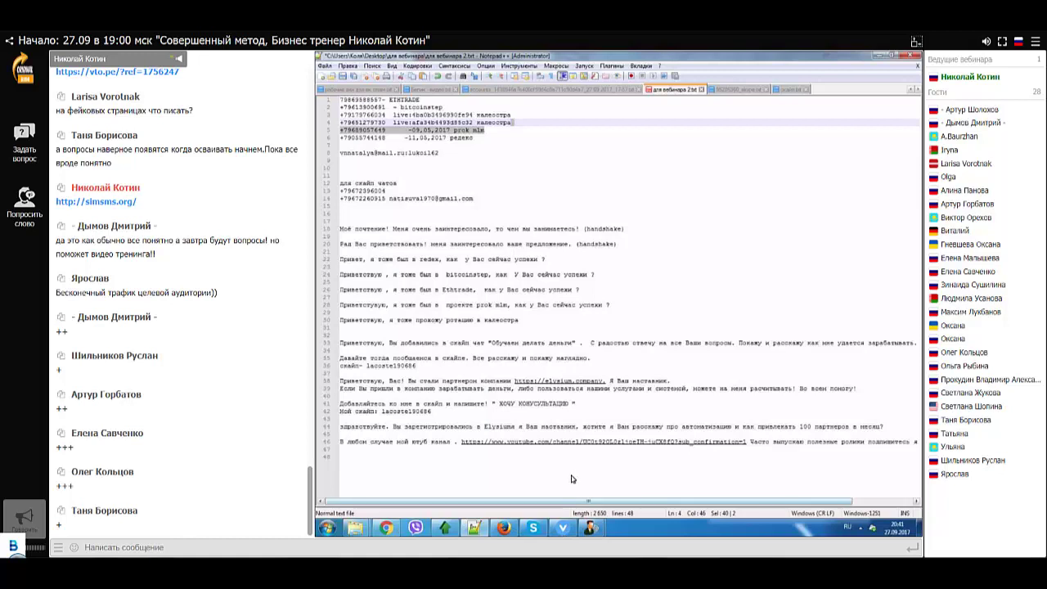
{"action": "key", "text": "Down"}
{"action": "key", "text": "Down"}
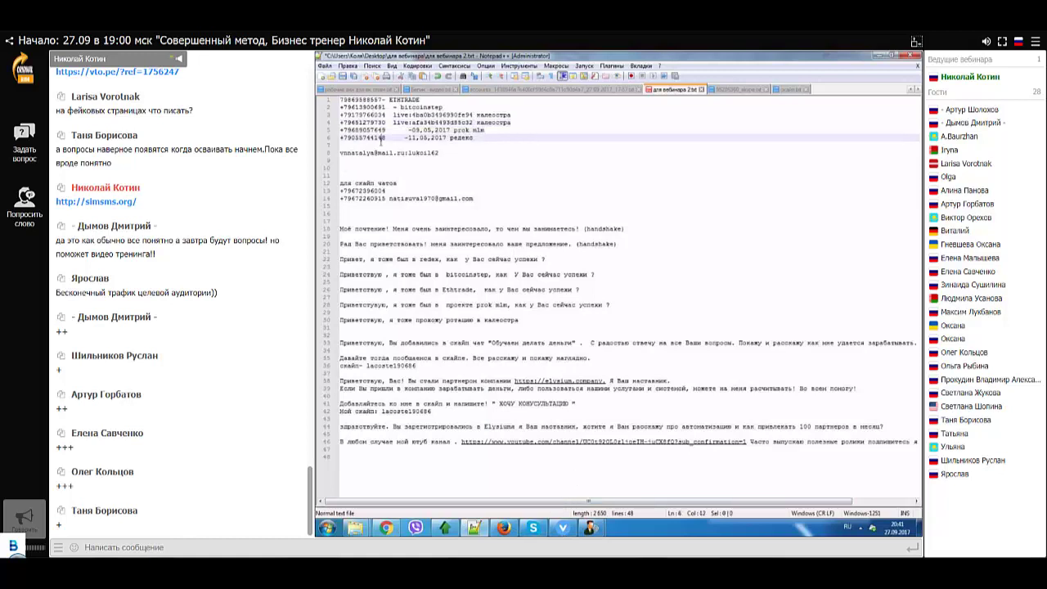
{"action": "key", "text": "shift+Home"}
{"action": "left_click", "coordinate": [545, 146]}
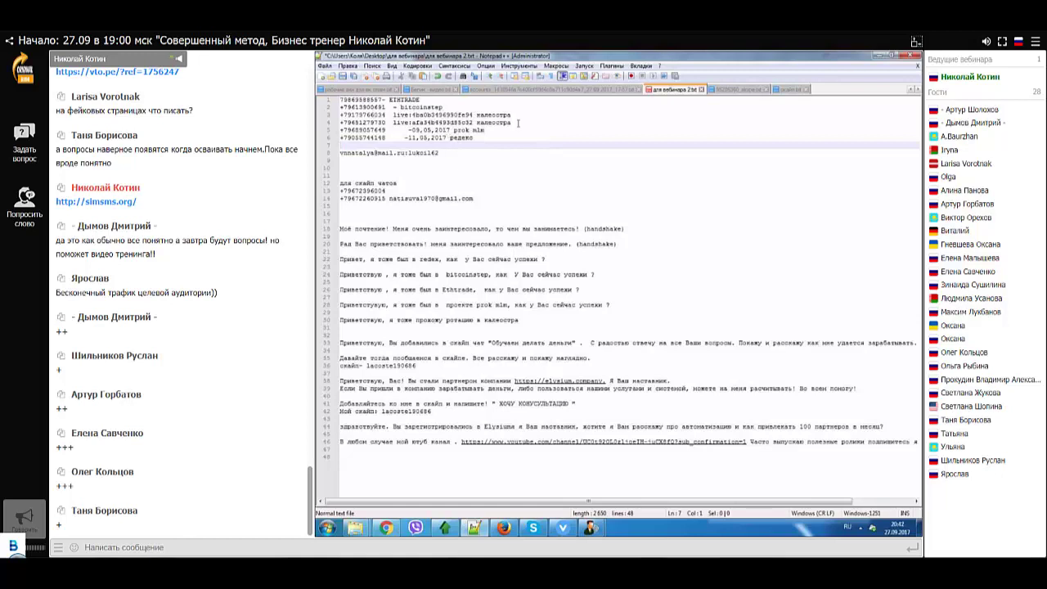
{"action": "left_click", "coordinate": [518, 123]}
{"action": "key", "text": "shift+Home"}
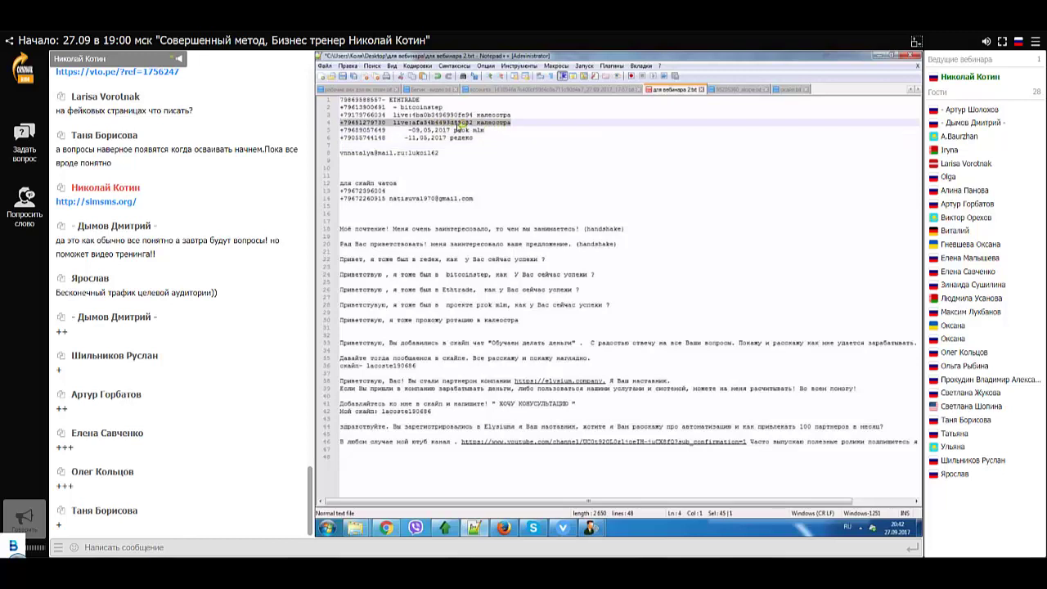
{"action": "left_click", "coordinate": [479, 137], "text": "shift"}
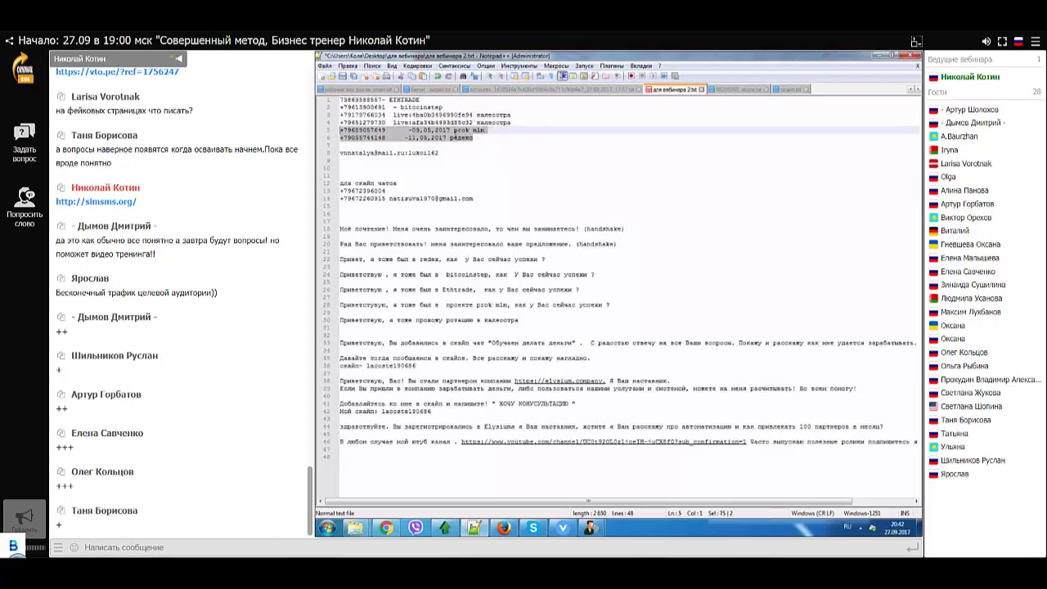
{"action": "left_click", "coordinate": [482, 134]}
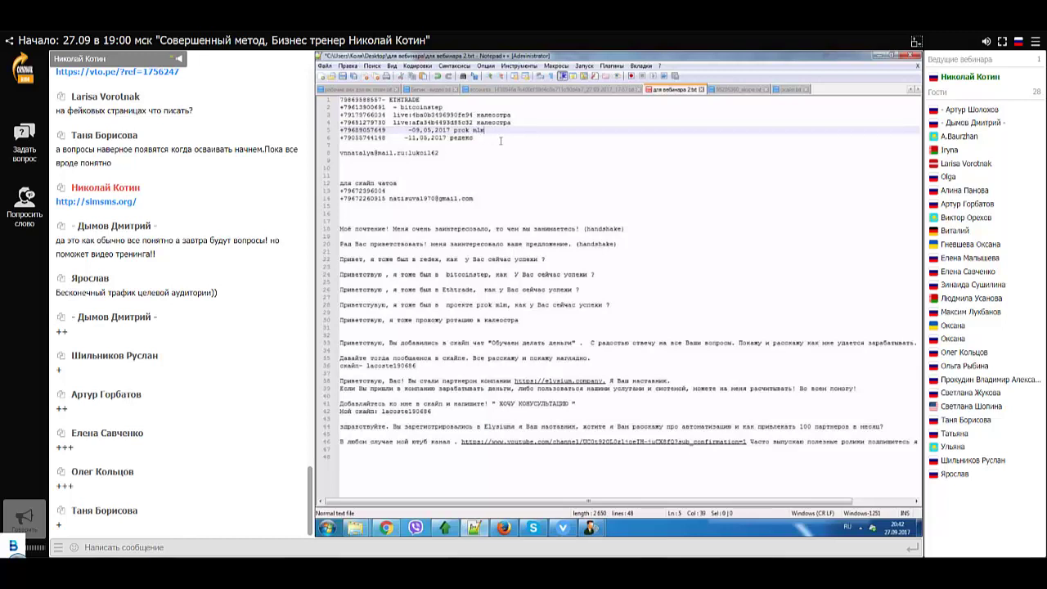
Step: Switch to Помощник сетевика and close the text export dialog to return to the contact book
{"action": "mouse_move", "coordinate": [589, 527]}
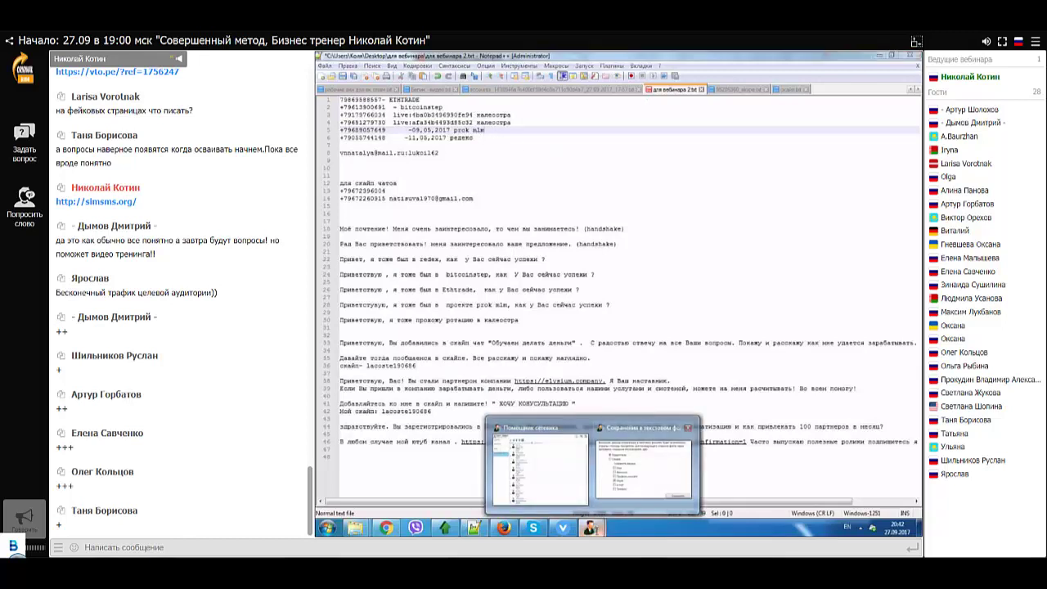
{"action": "left_click", "coordinate": [630, 475]}
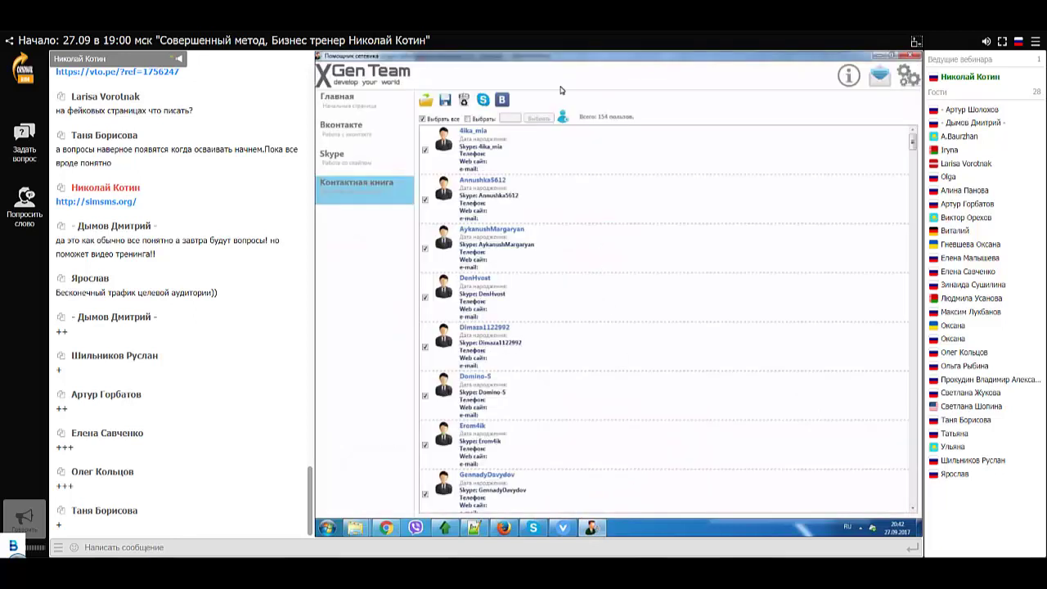
Step: Delete all the selected contacts from the contact book
{"action": "left_click", "coordinate": [464, 98]}
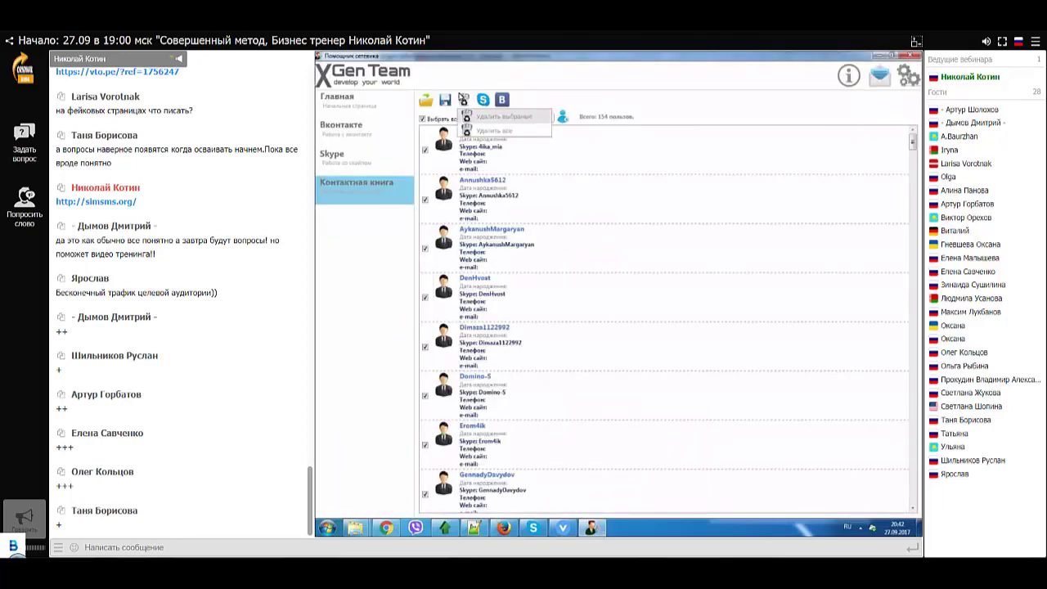
{"action": "left_click", "coordinate": [511, 119]}
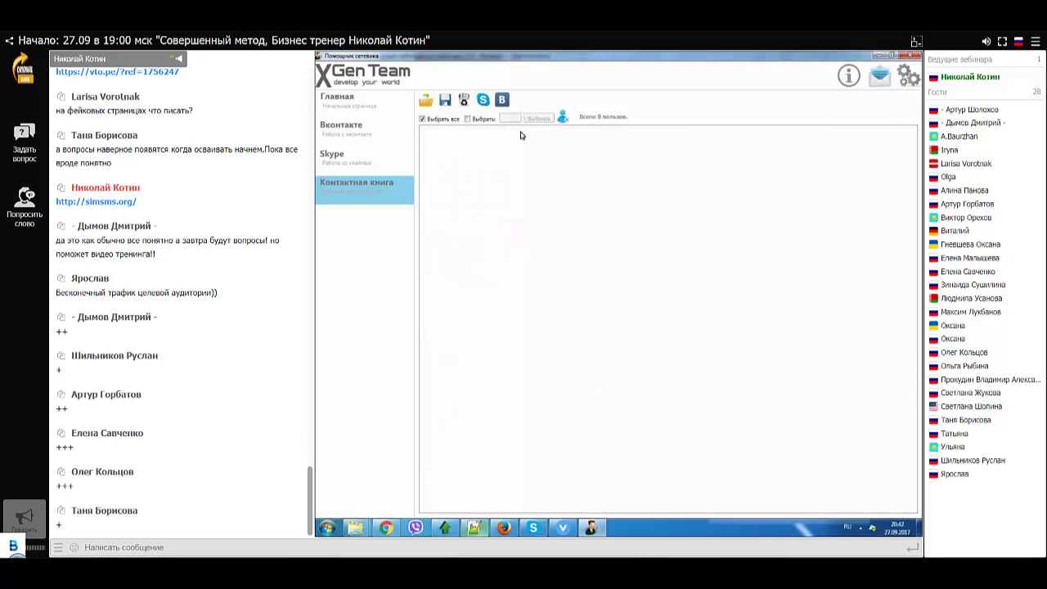
Step: Check the редекс line in the для вебинара 2 document against the signed-in Skype account, and return to Помощник сетевика
{"action": "key", "text": "alt+Tab"}
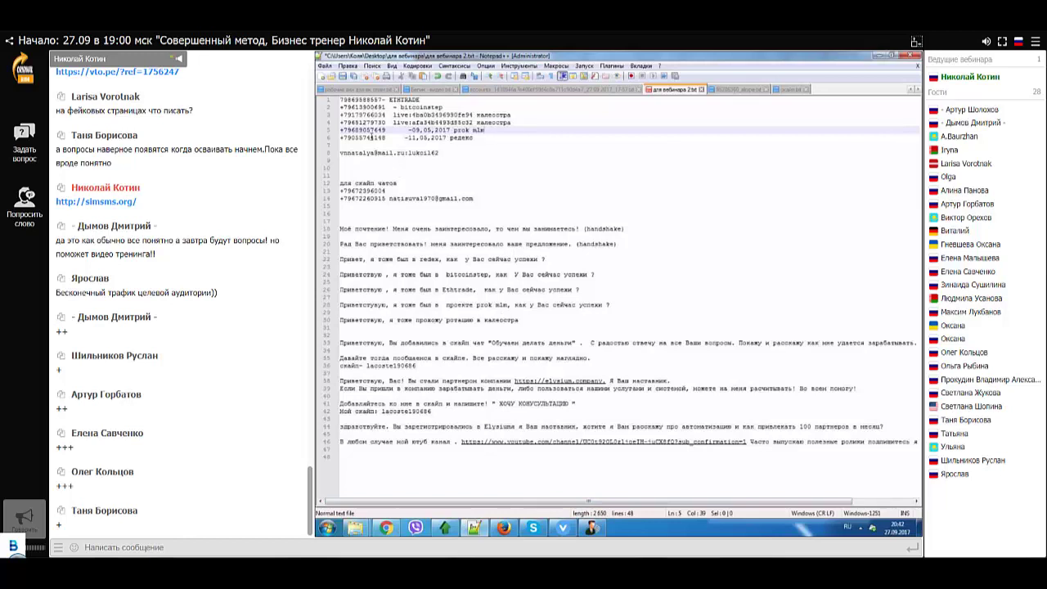
{"action": "left_click_drag", "start_coordinate": [473, 138], "coordinate": [410, 137]}
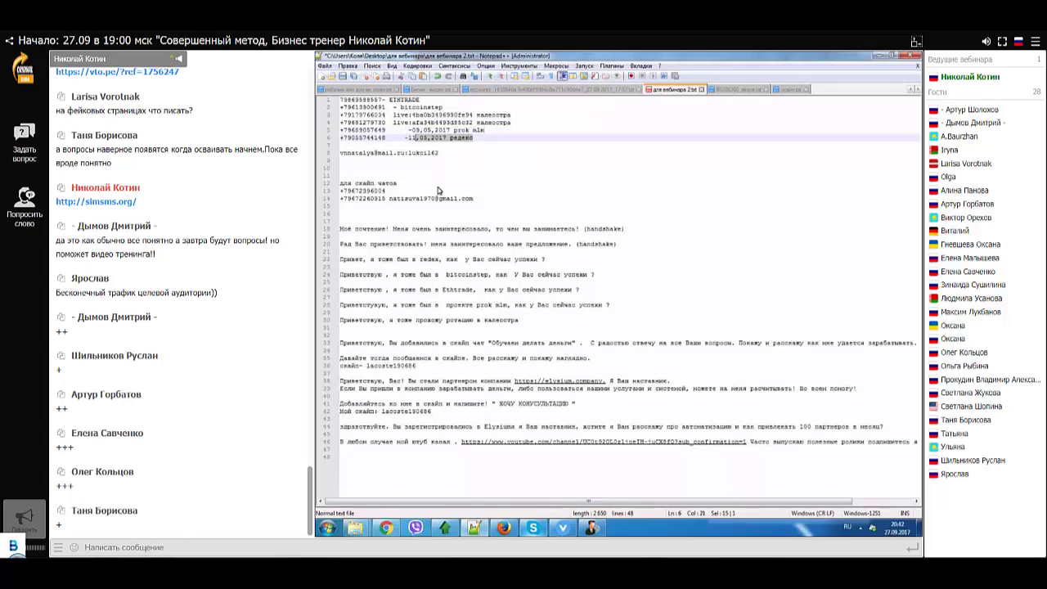
{"action": "key", "text": "alt+Tab"}
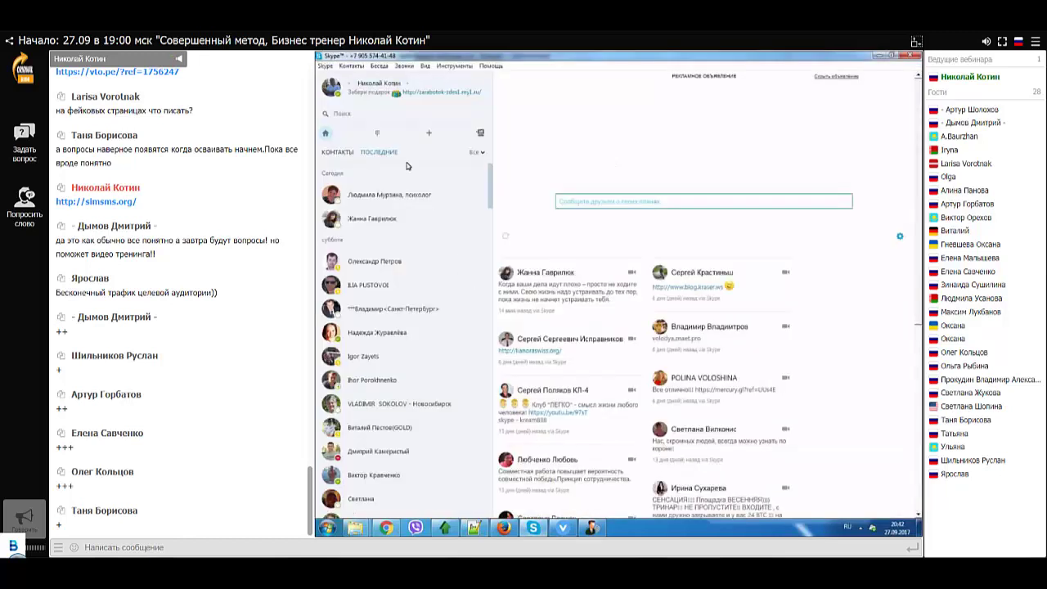
{"action": "double_click", "coordinate": [364, 60]}
{"action": "double_click", "coordinate": [548, 59]}
{"action": "left_click", "coordinate": [594, 527]}
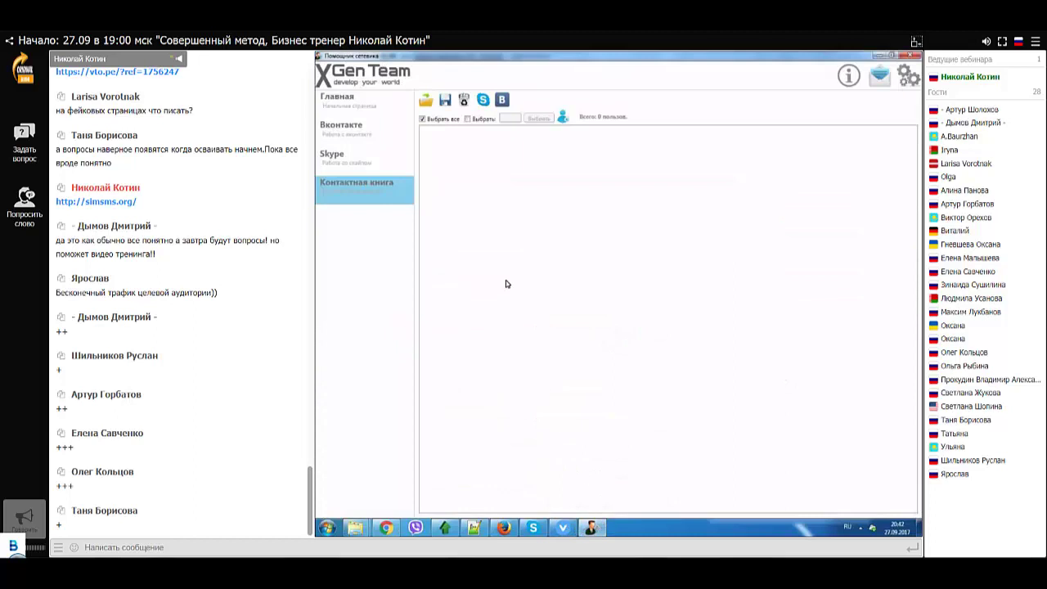
Step: Switch to Notepad++ and close 95286360_skype.txt and the other login list open beside it
{"action": "key", "text": "alt+Tab"}
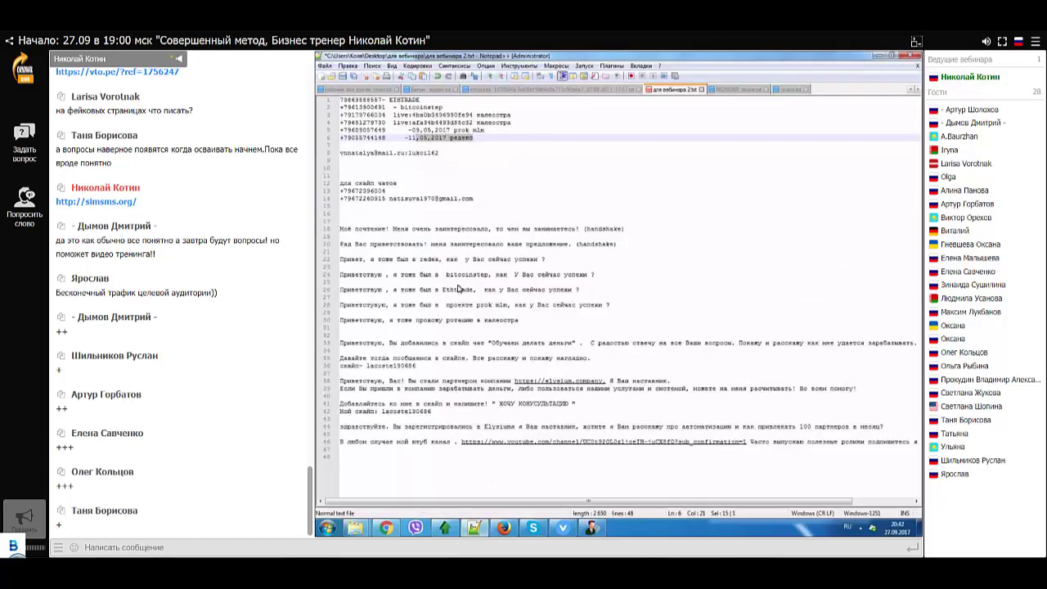
{"action": "key", "text": "ctrl+Tab"}
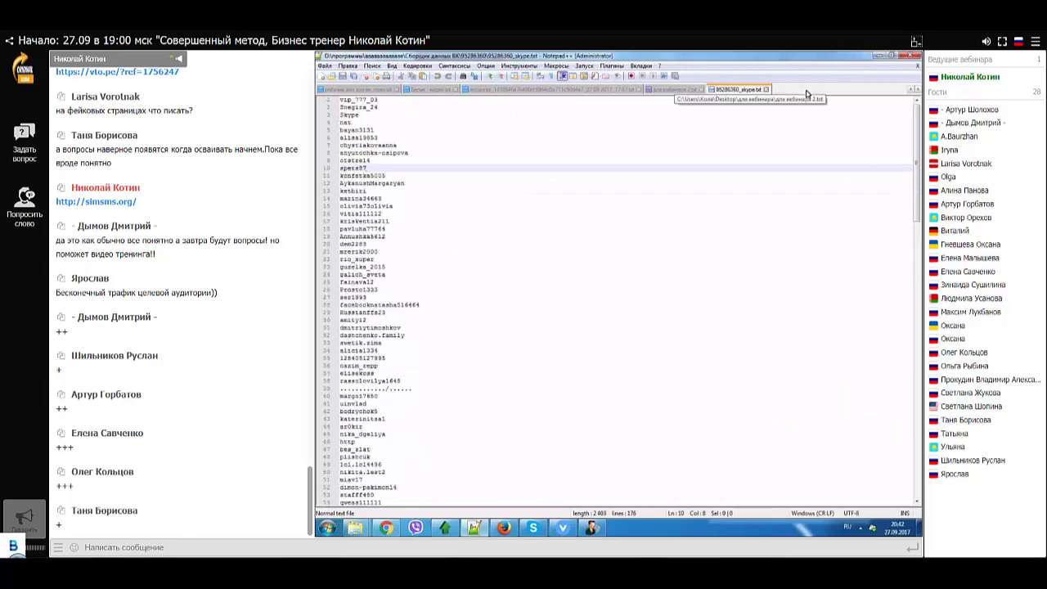
{"action": "left_click", "coordinate": [804, 91]}
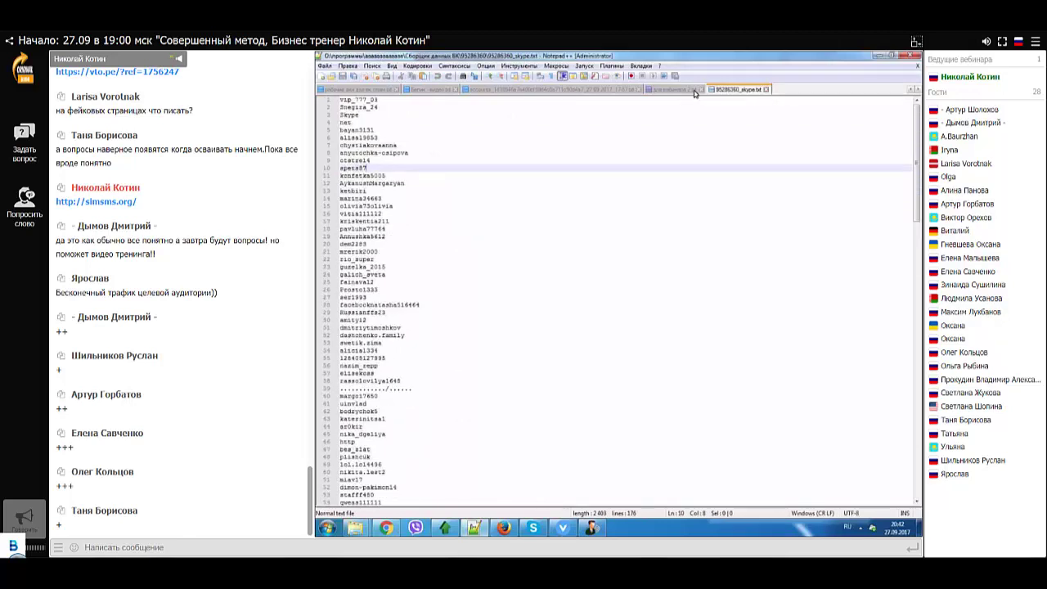
{"action": "left_click", "coordinate": [765, 89]}
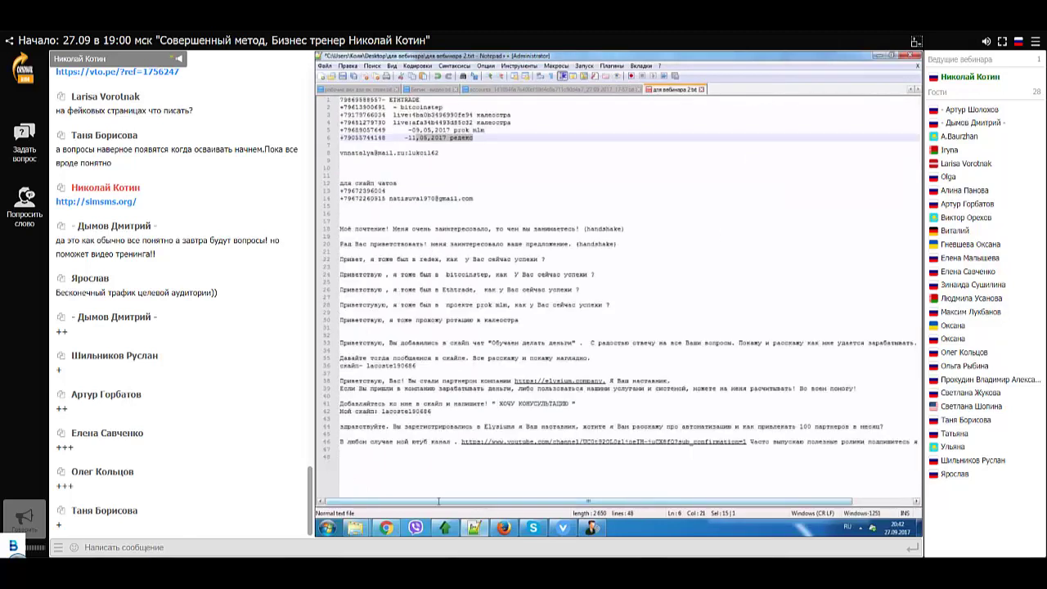
Step: Open редекс скайп.txt and cut the first 25 Skype logins from the list
{"action": "left_click", "coordinate": [911, 90]}
{"action": "left_click", "coordinate": [911, 90]}
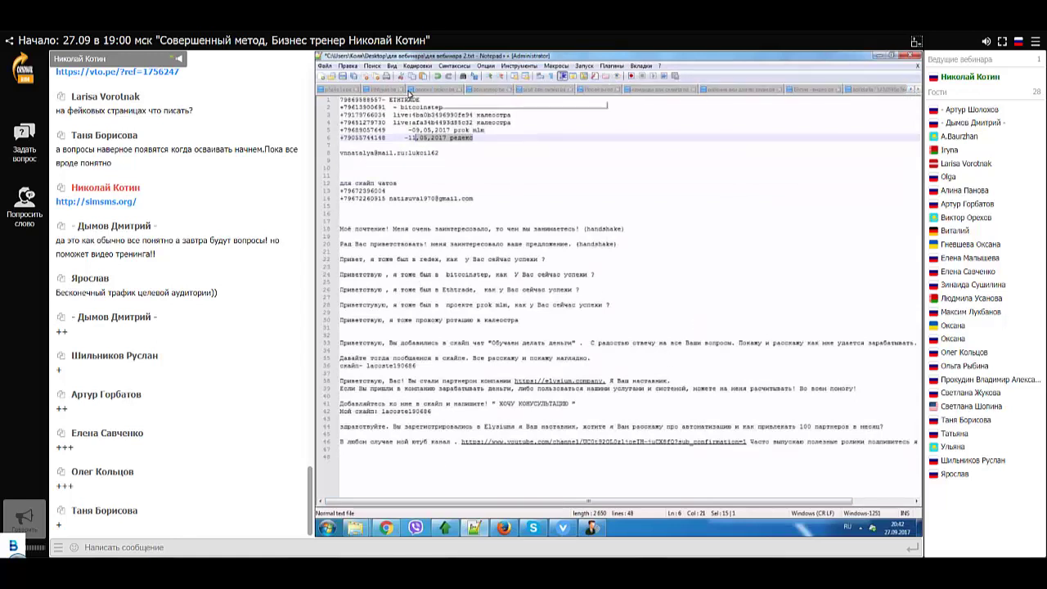
{"action": "left_click", "coordinate": [421, 90]}
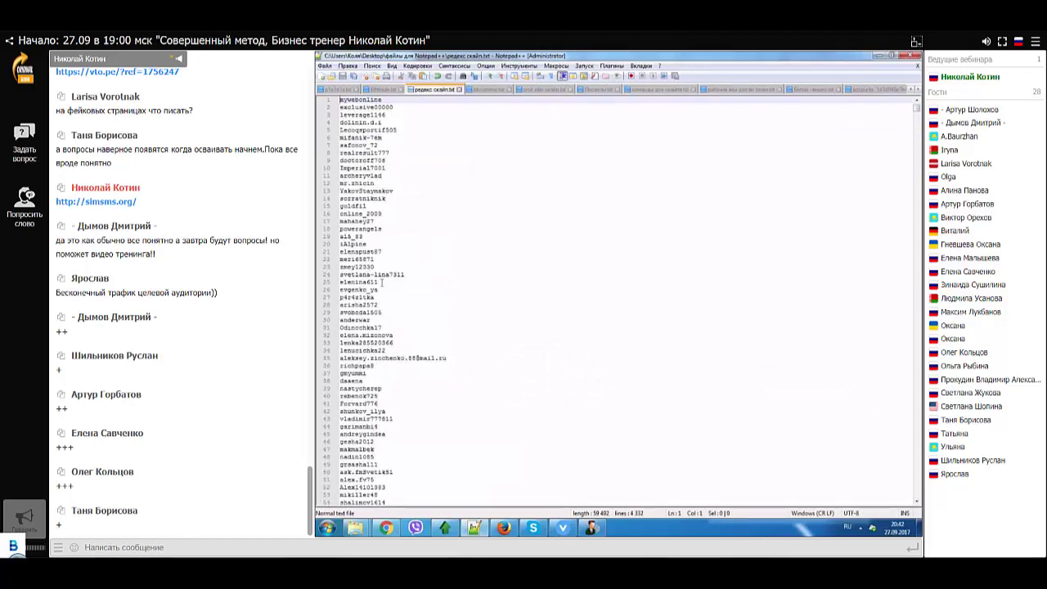
{"action": "left_click_drag", "start_coordinate": [379, 282], "coordinate": [340, 99]}
{"action": "right_click", "coordinate": [353, 102]}
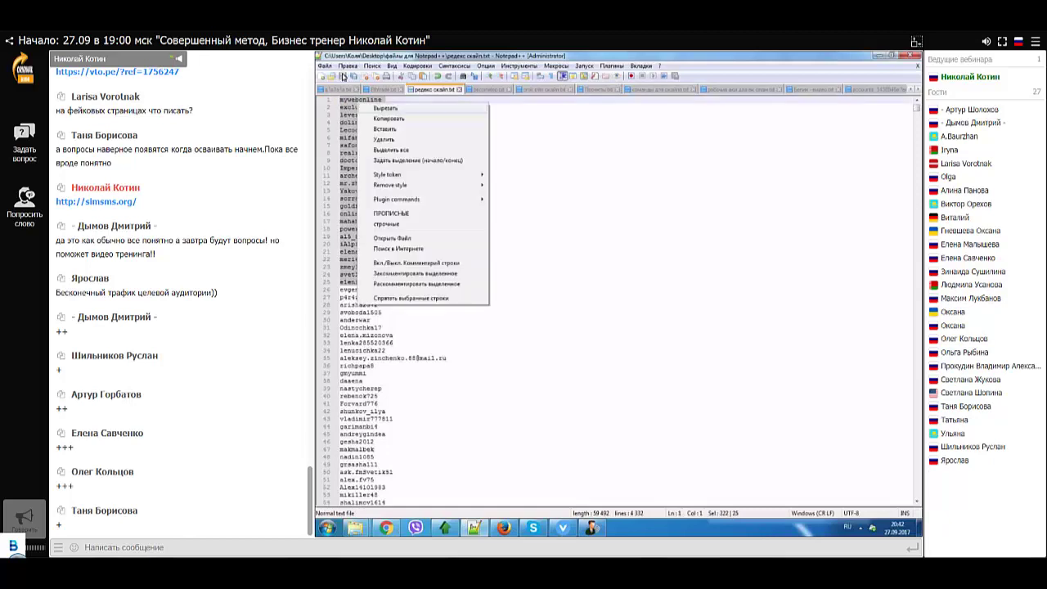
{"action": "left_click", "coordinate": [376, 107]}
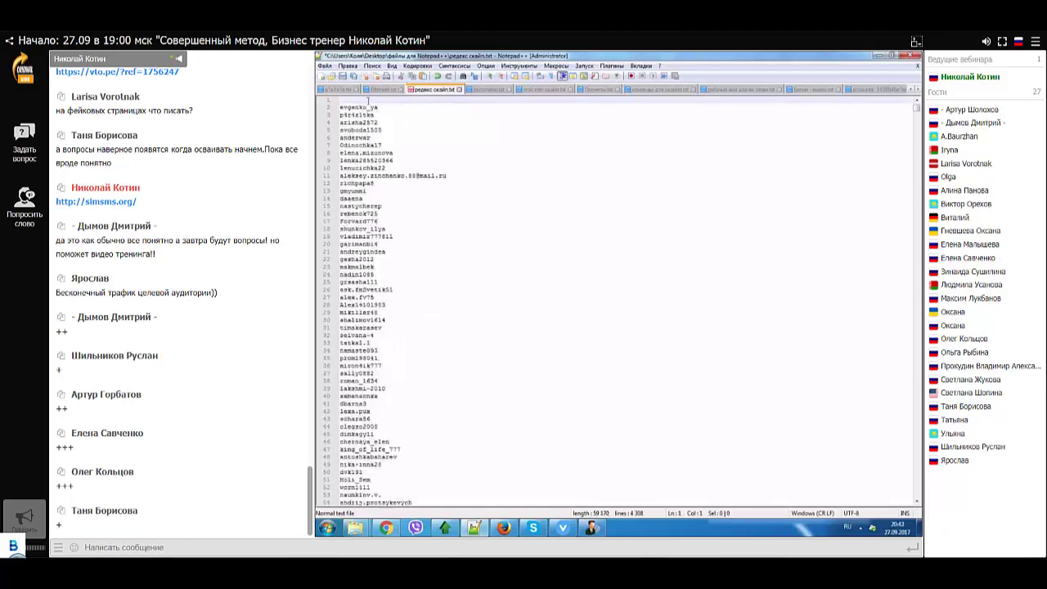
Step: Remove the empty first line from редекс скайп.txt and save the file
{"action": "key", "text": "Delete"}
{"action": "right_click", "coordinate": [423, 90]}
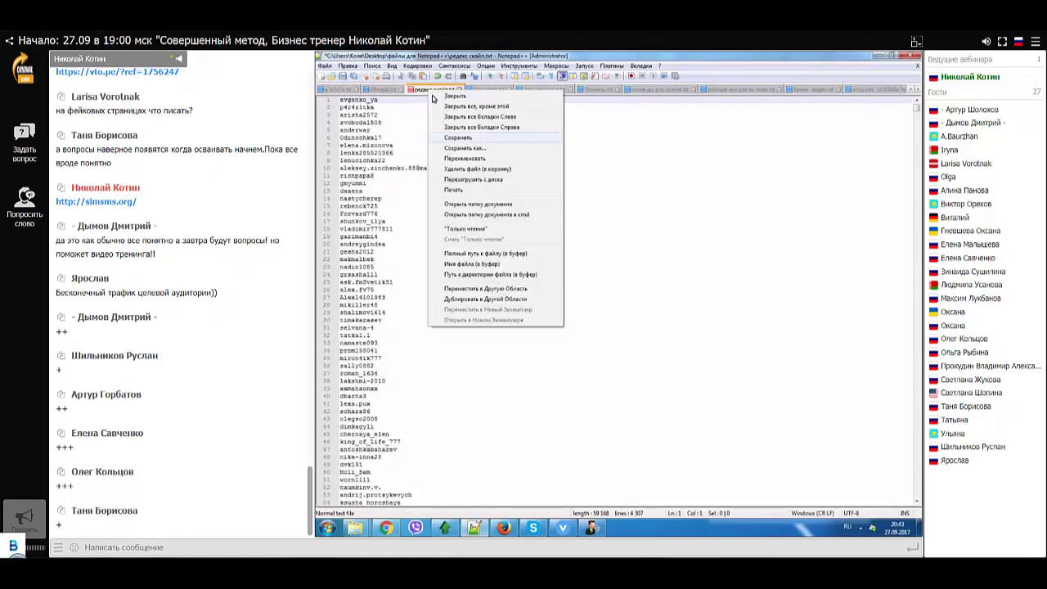
{"action": "left_click", "coordinate": [455, 138]}
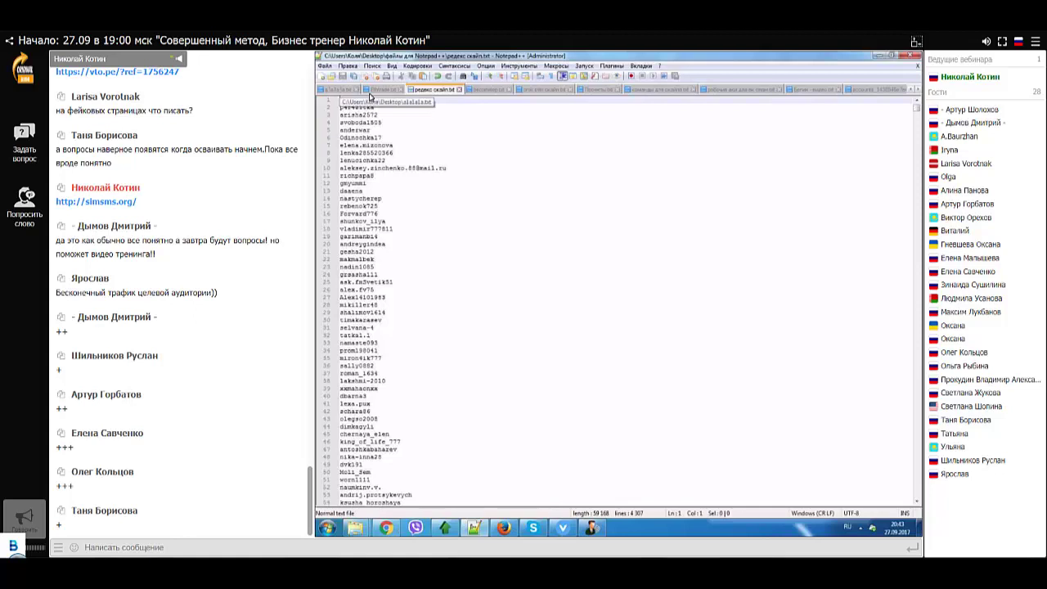
Step: Replace the entire contents of a1a1a1a.txt with the 25 cut logins and save the file
{"action": "left_click", "coordinate": [340, 90]}
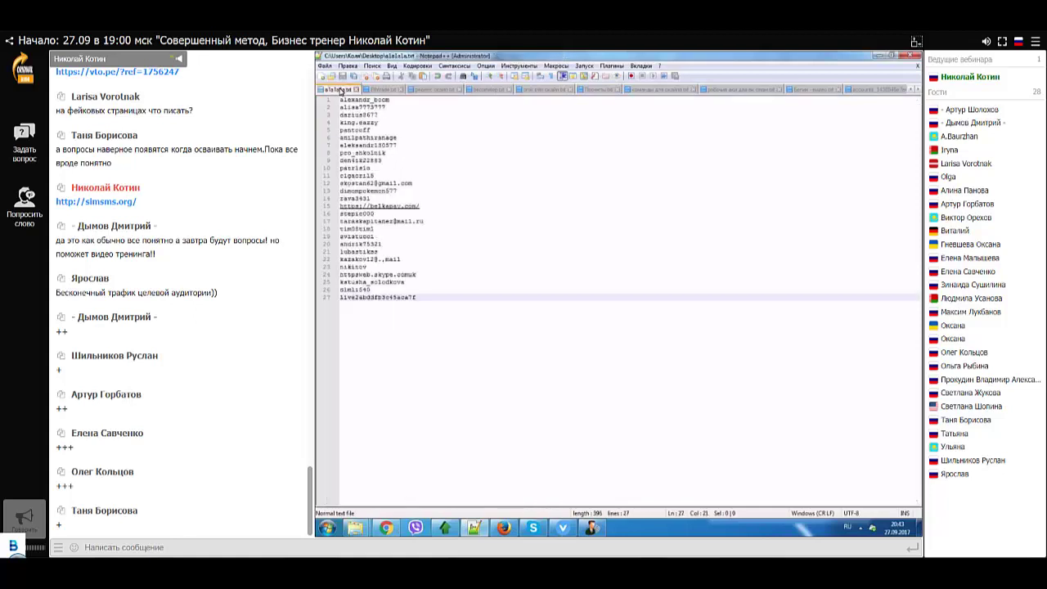
{"action": "key", "text": "ctrl+shift+Home"}
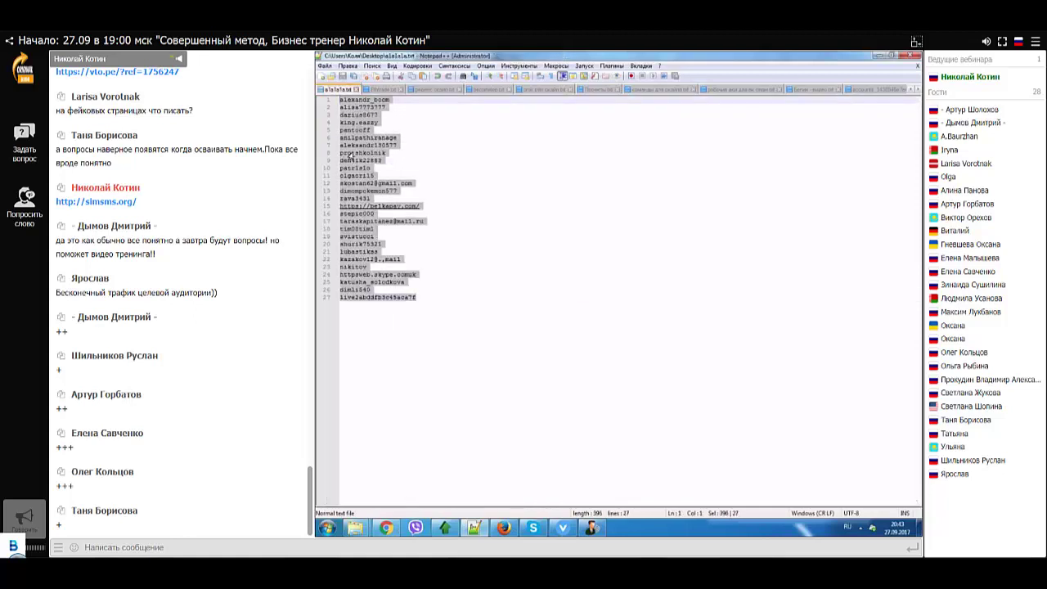
{"action": "right_click", "coordinate": [342, 125]}
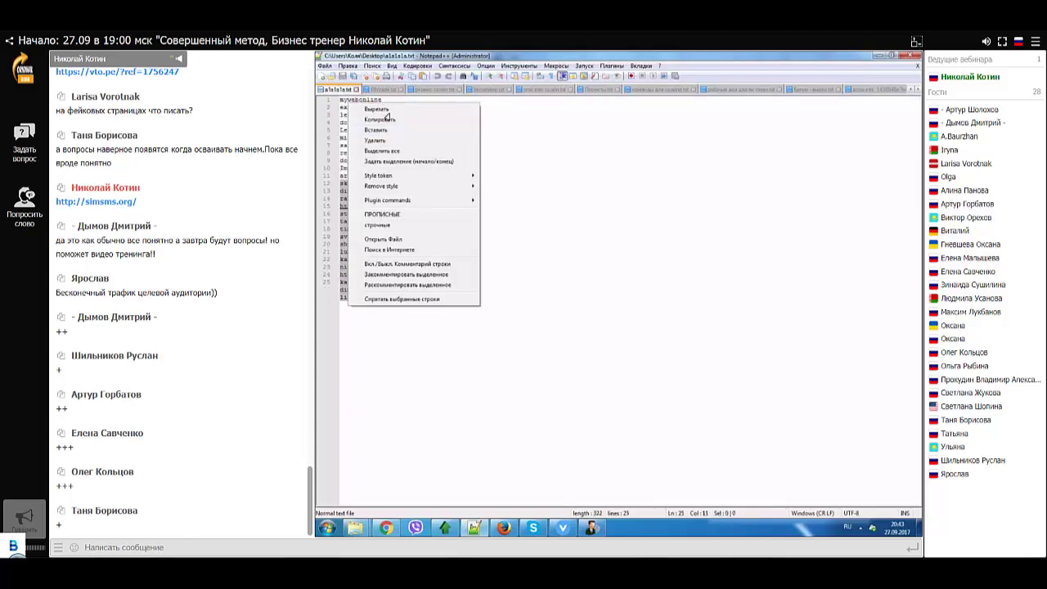
{"action": "left_click", "coordinate": [386, 121]}
{"action": "right_click", "coordinate": [342, 95]}
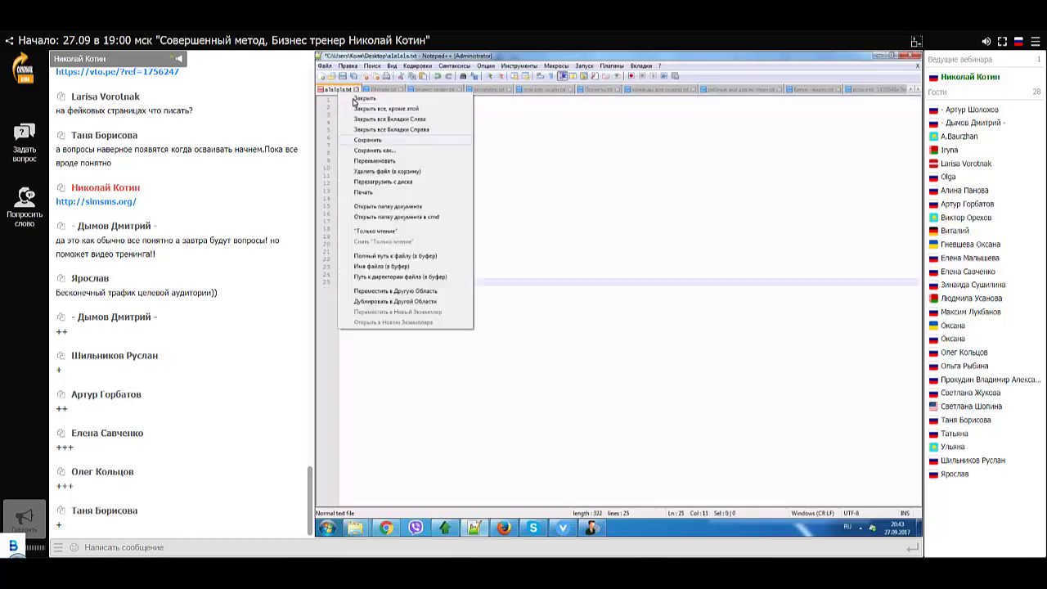
{"action": "left_click", "coordinate": [372, 113]}
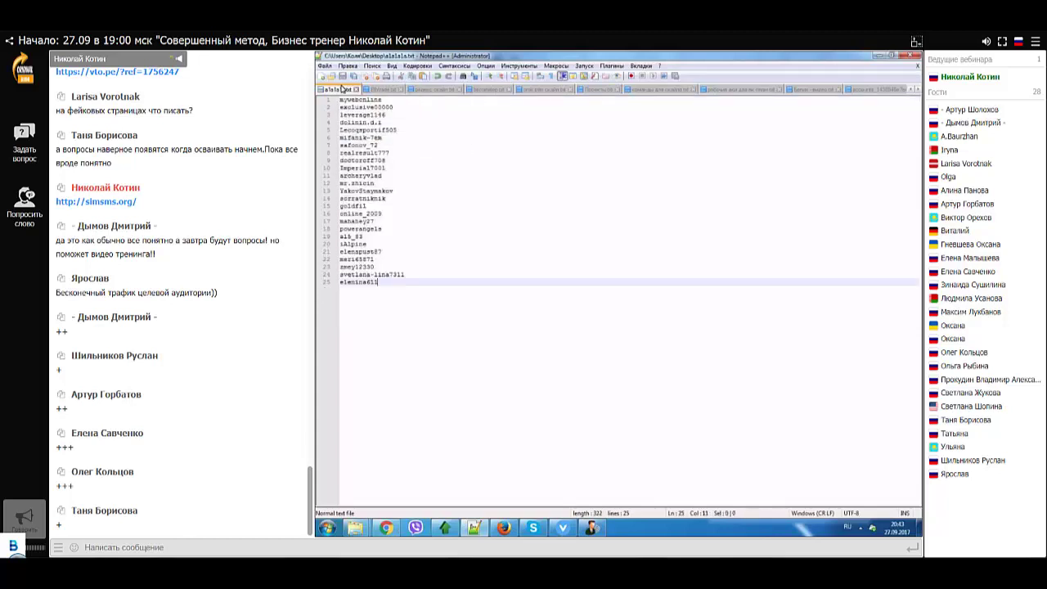
Step: Switch to Помощник сетевика and load the Skype logins from the desktop file a1a1a1a.txt into the contact book
{"action": "left_click", "coordinate": [591, 528]}
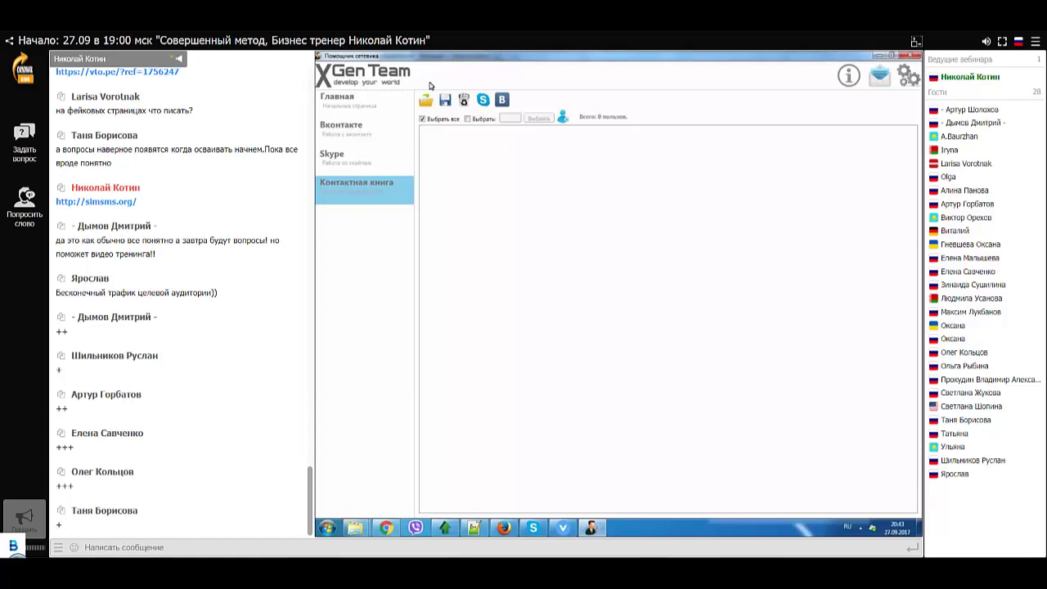
{"action": "left_click", "coordinate": [483, 99]}
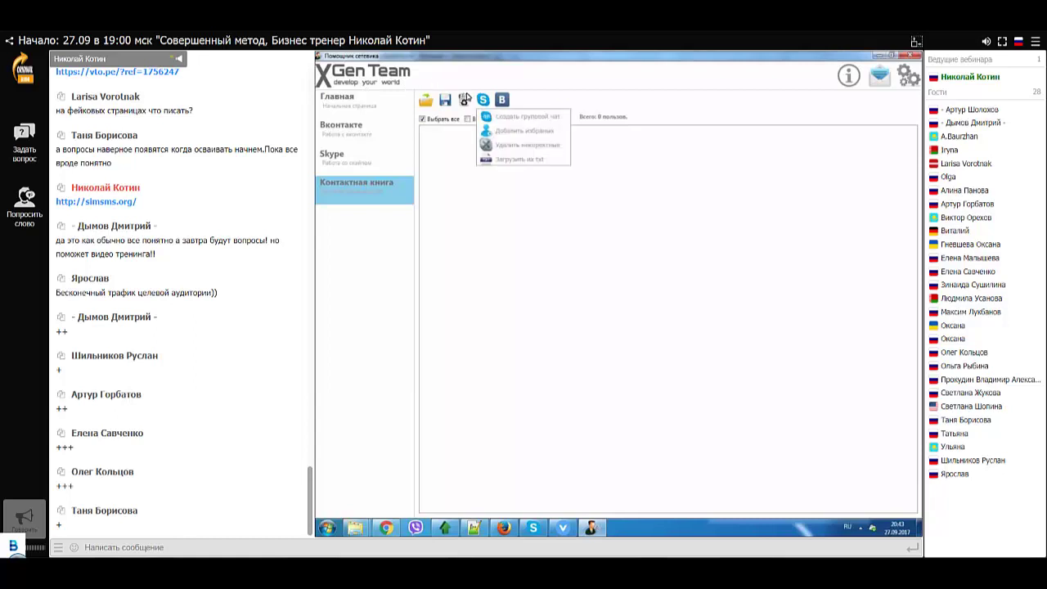
{"action": "left_click", "coordinate": [524, 133]}
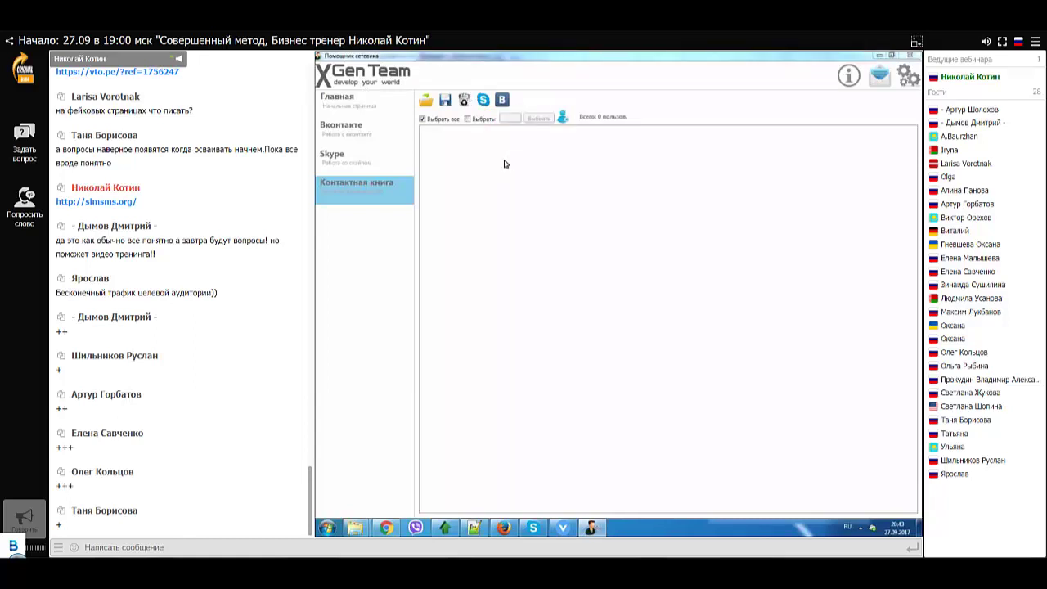
{"action": "left_click", "coordinate": [362, 147]}
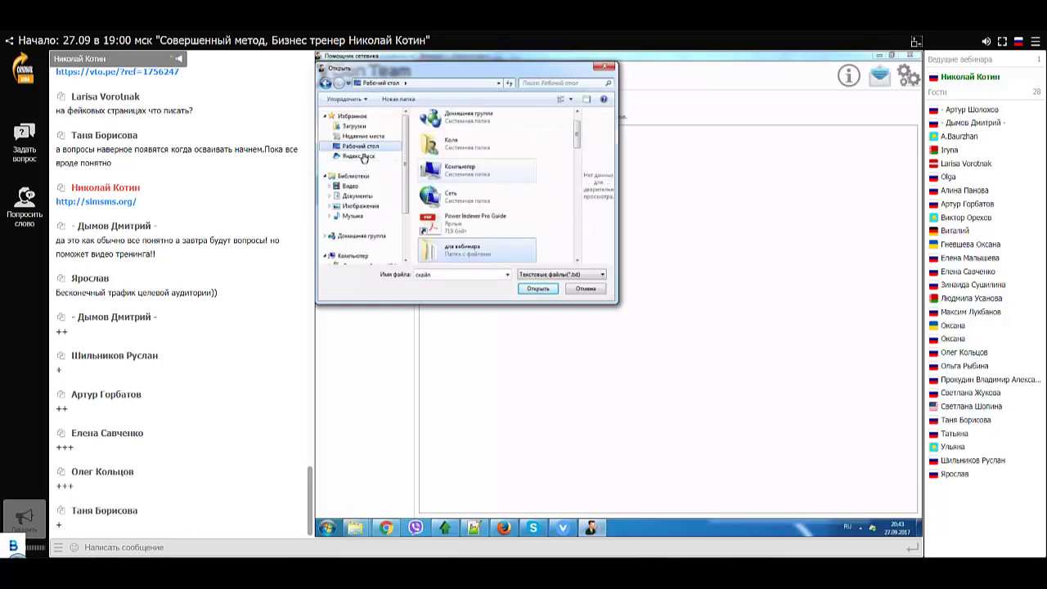
{"action": "scroll", "coordinate": [364, 158], "scroll_direction": "down", "scroll_amount": 3}
{"action": "scroll", "coordinate": [517, 164], "scroll_direction": "down", "scroll_amount": 3}
{"action": "scroll", "coordinate": [569, 148], "scroll_direction": "down", "scroll_amount": 5}
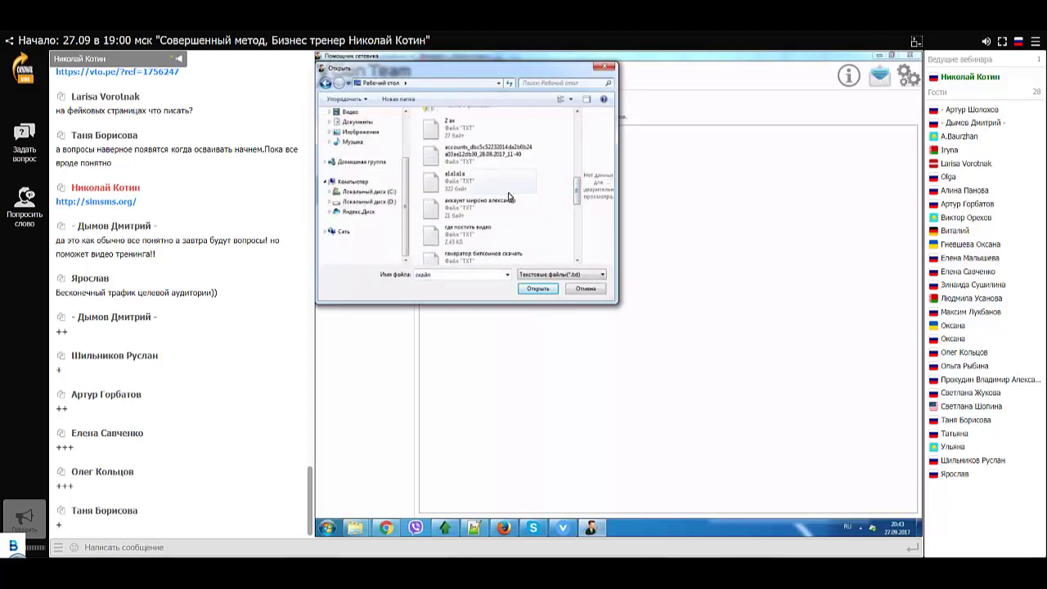
{"action": "double_click", "coordinate": [497, 191]}
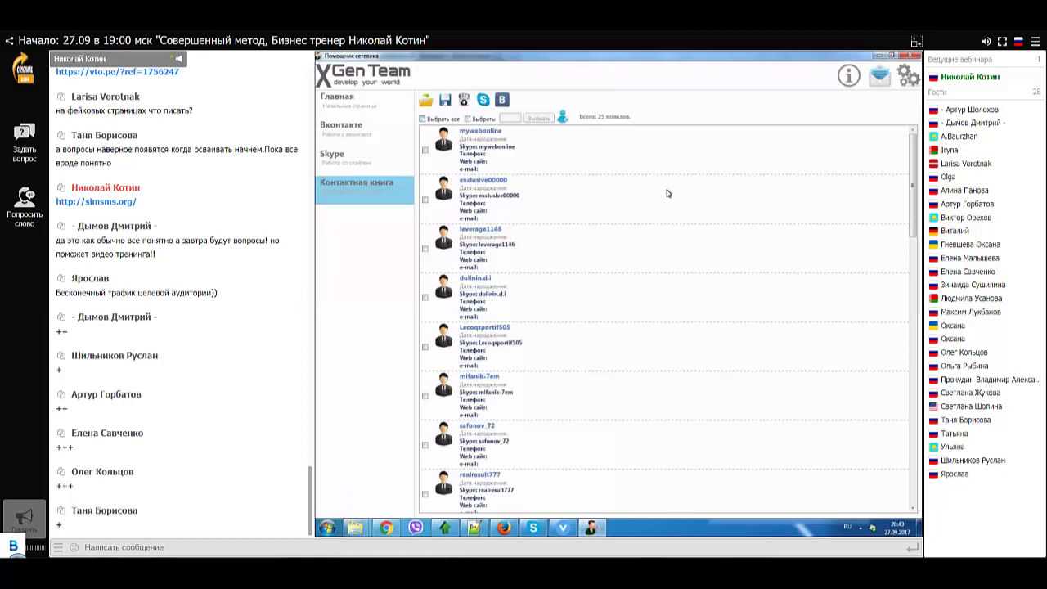
Step: Select all the loaded contacts, start adding them to Skype, and dismiss the error message
{"action": "left_click", "coordinate": [422, 119]}
{"action": "left_click", "coordinate": [484, 100]}
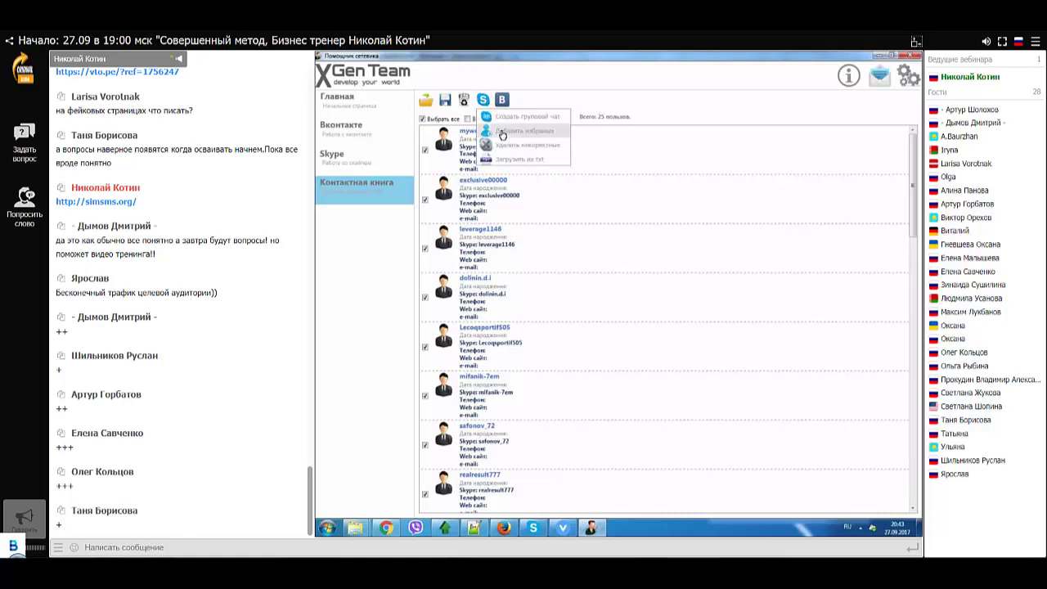
{"action": "left_click", "coordinate": [502, 132]}
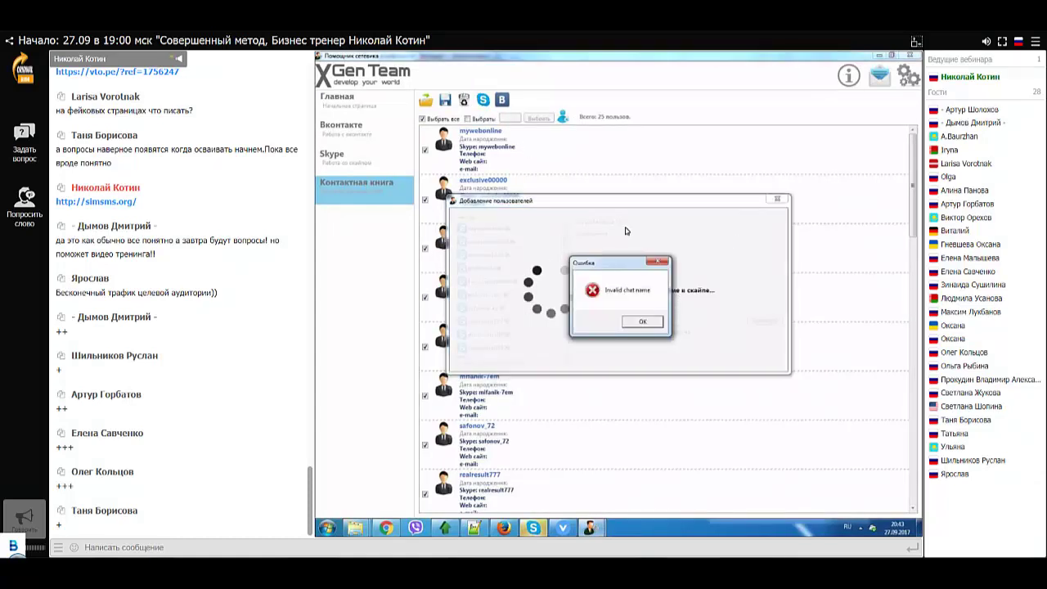
{"action": "left_click", "coordinate": [643, 321]}
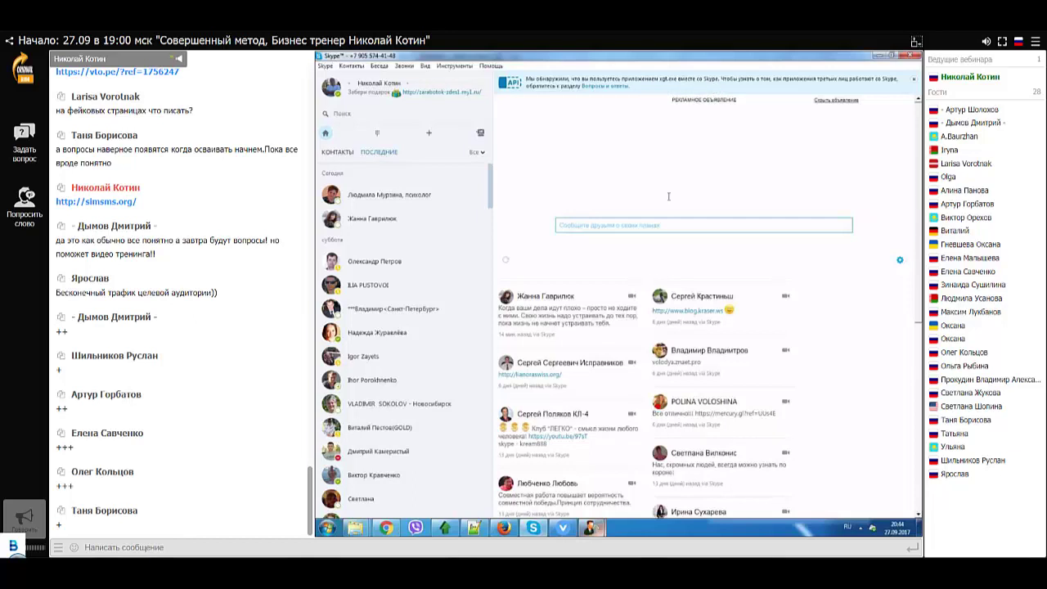
Step: Bring the Добавление пользователей dialog to the front and enable adding contacts by timer
{"action": "mouse_move", "coordinate": [589, 527]}
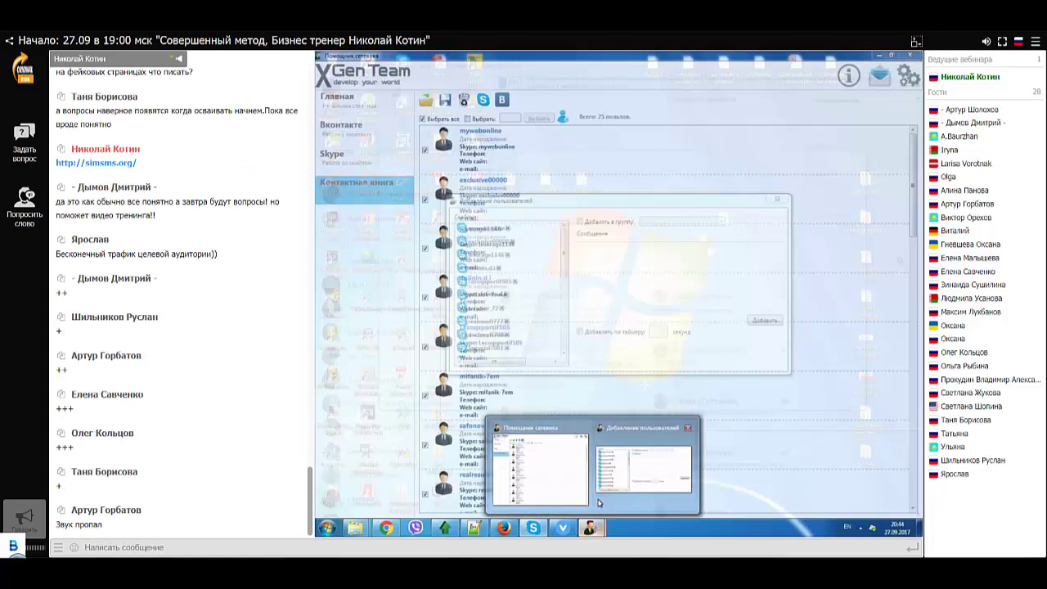
{"action": "left_click", "coordinate": [642, 466]}
{"action": "left_click", "coordinate": [611, 331]}
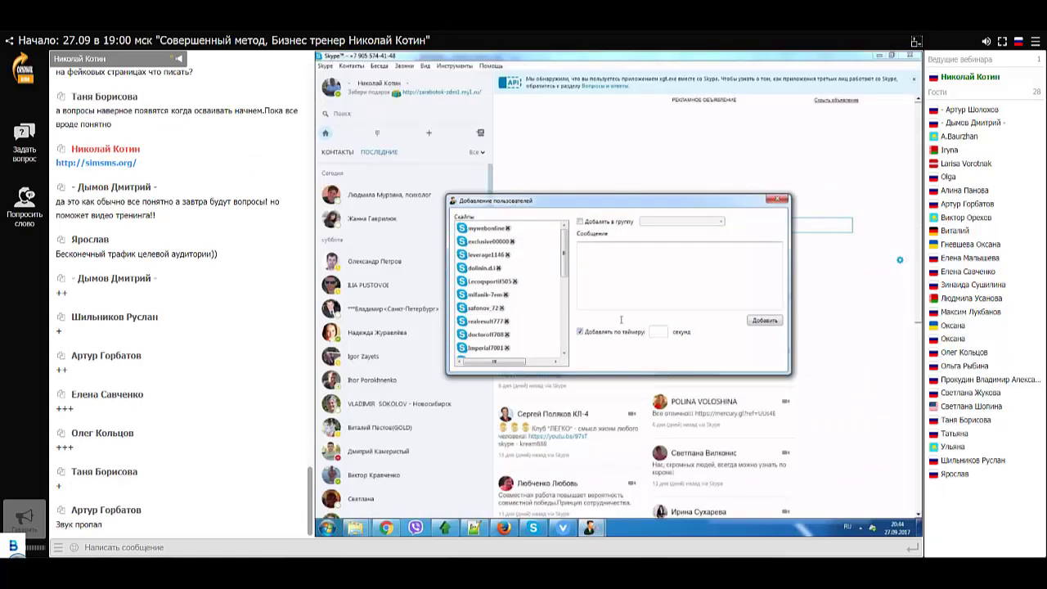
Step: Switch to Notepad++ and open the для вебинара 2 document with the prepared greeting messages
{"action": "key", "text": "alt+Tab"}
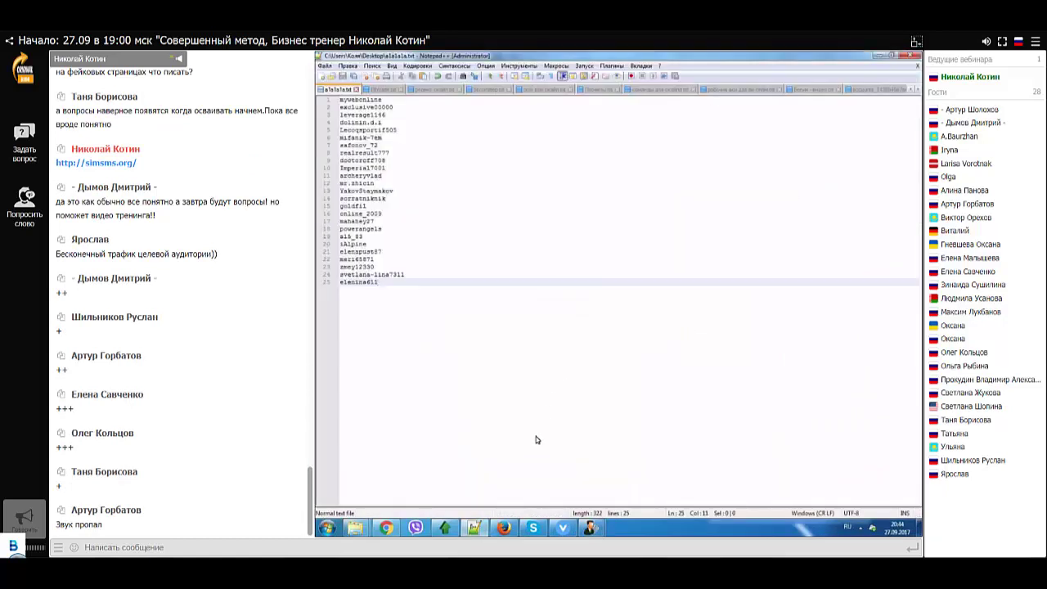
{"action": "left_click", "coordinate": [918, 89]}
{"action": "left_click", "coordinate": [918, 90]}
{"action": "left_click", "coordinate": [917, 89]}
{"action": "left_click", "coordinate": [918, 89]}
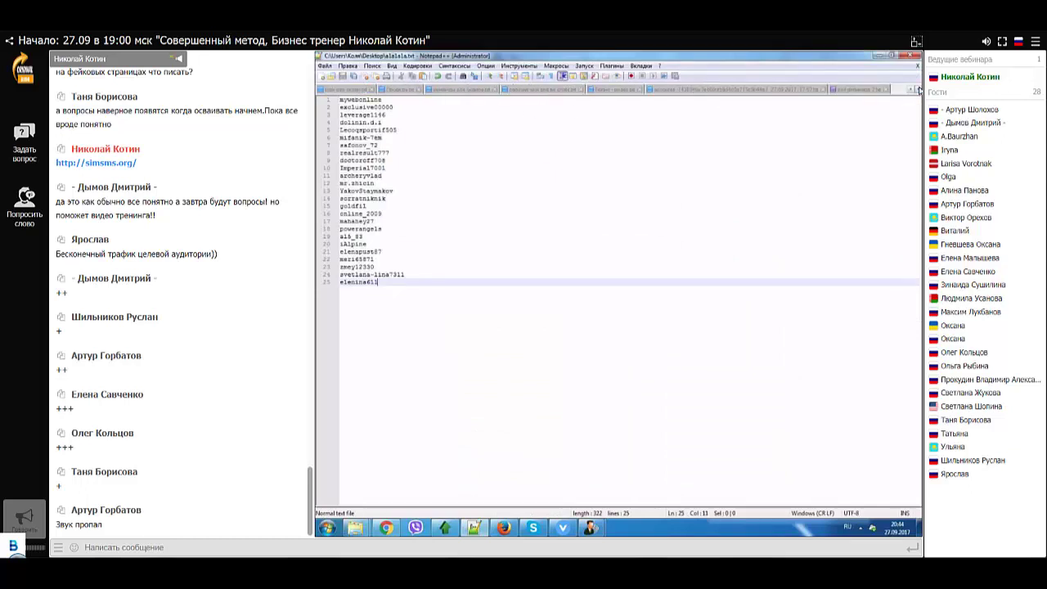
{"action": "left_click", "coordinate": [864, 89]}
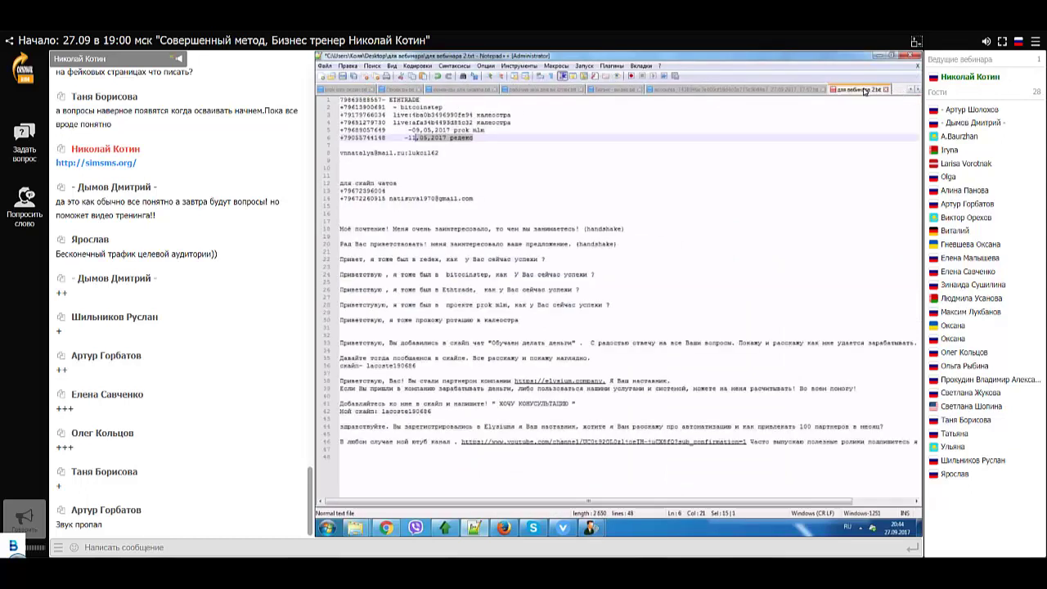
Step: Copy the greeting "Привет, я тоже был в redex, как у Вас сейчас успехи ?" into the Сообщение field of the Добавление пользователей dialog
{"action": "triple_click", "coordinate": [483, 258]}
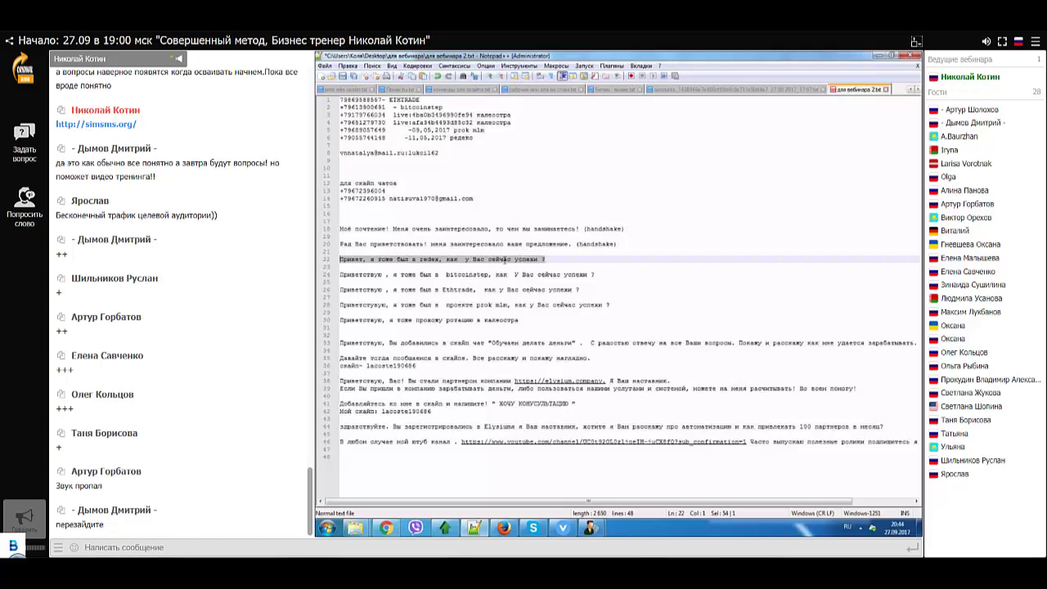
{"action": "right_click", "coordinate": [391, 265]}
{"action": "left_click", "coordinate": [409, 271]}
{"action": "left_click", "coordinate": [591, 526]}
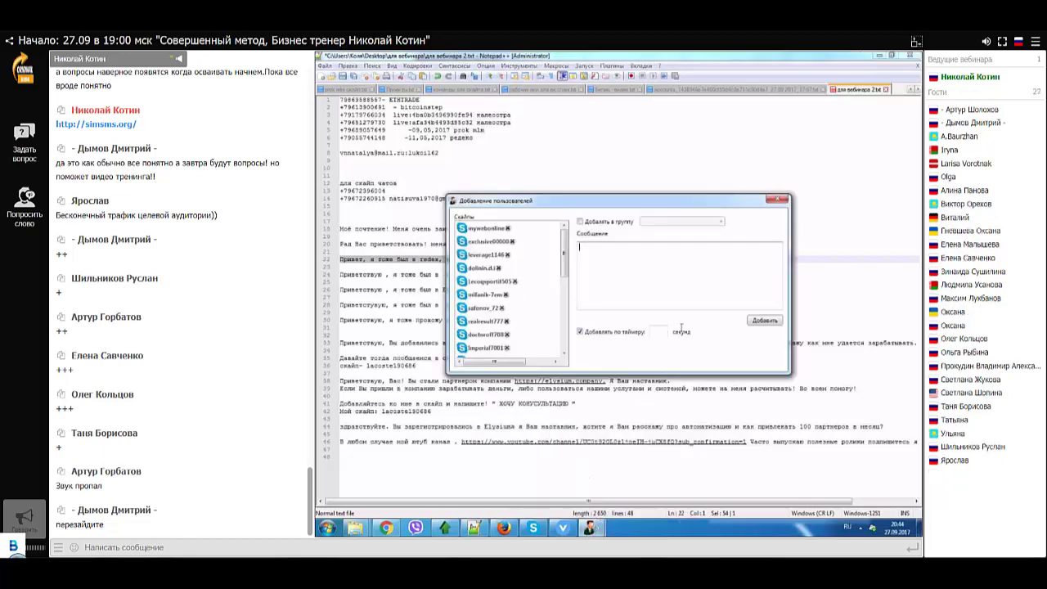
{"action": "right_click", "coordinate": [664, 263]}
{"action": "left_click", "coordinate": [687, 292]}
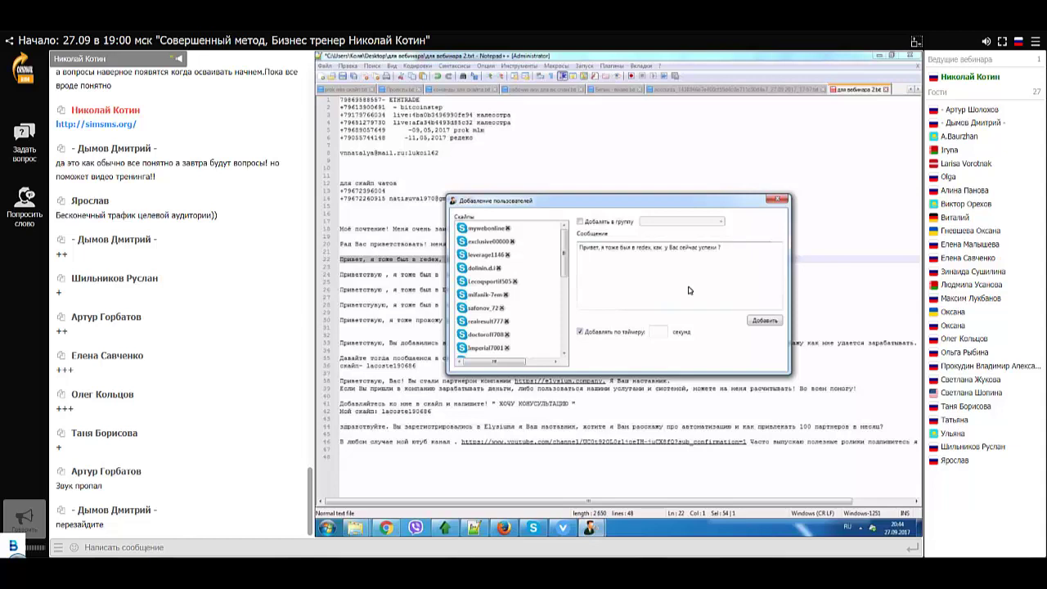
Step: Set the timer for adding contacts to 18 seconds and start adding the listed Skype users with the greeting message
{"action": "left_click", "coordinate": [580, 332]}
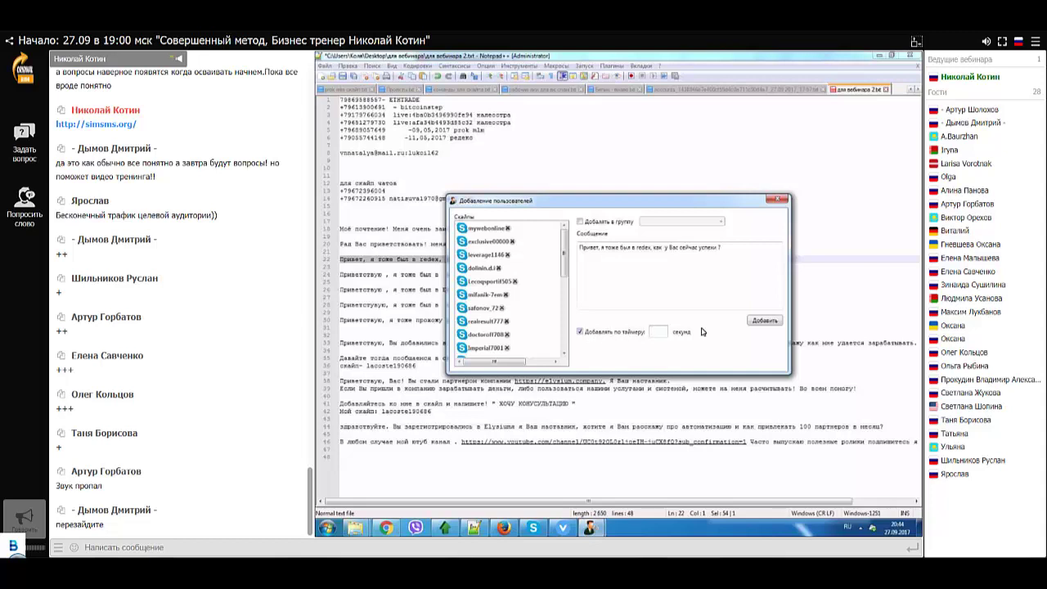
{"action": "left_click", "coordinate": [766, 321]}
{"action": "left_click", "coordinate": [713, 262]}
{"action": "key", "text": "ctrl+a"}
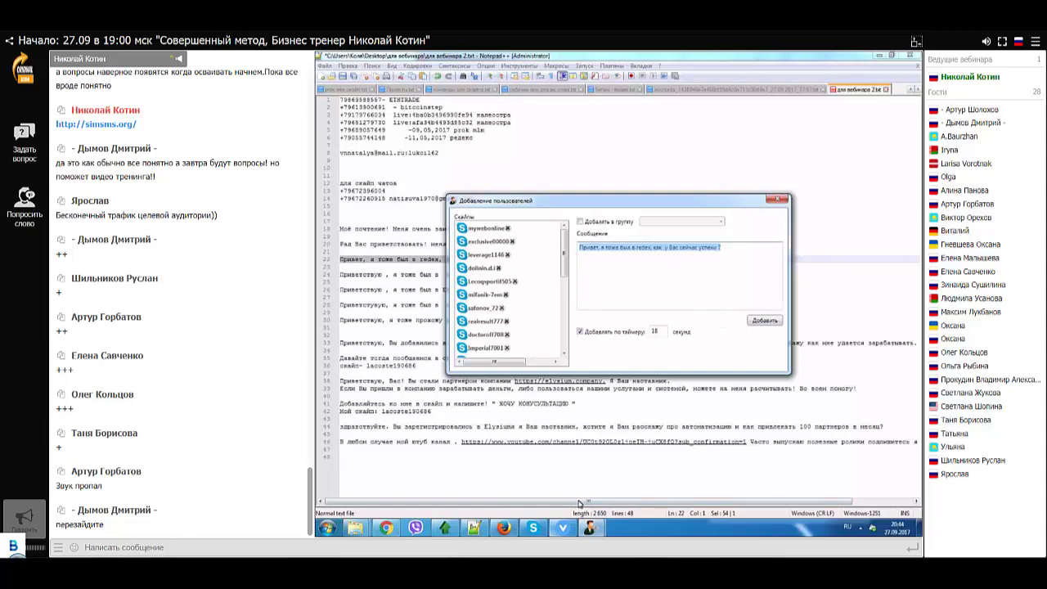
Step: Switch to Skype and examine the contact requests and greeting messages sent to the two most recent contacts
{"action": "left_click", "coordinate": [530, 528]}
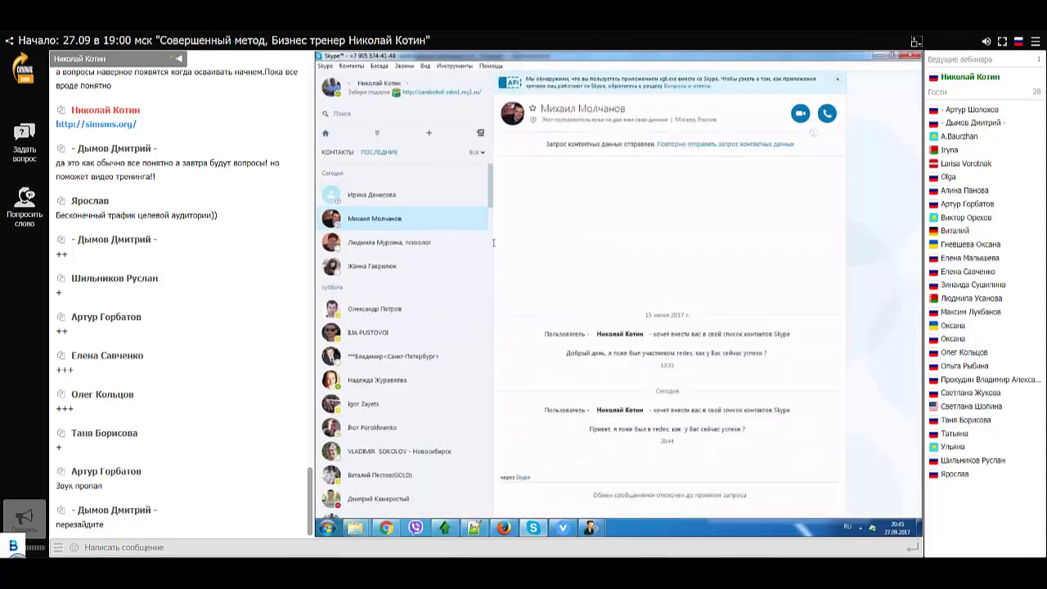
{"action": "left_click", "coordinate": [392, 196]}
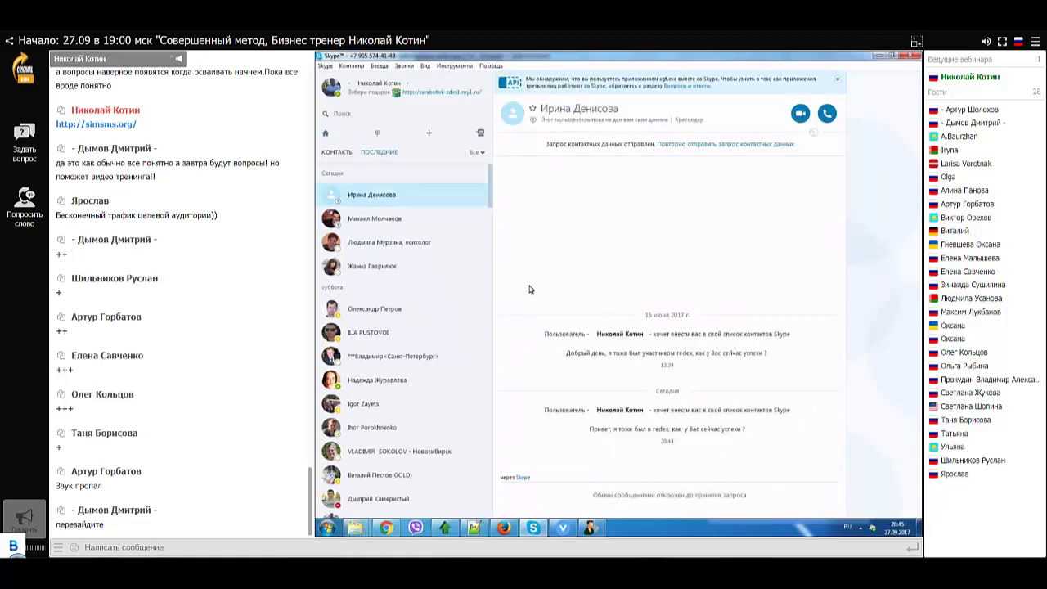
{"action": "left_click_drag", "start_coordinate": [769, 354], "coordinate": [611, 282]}
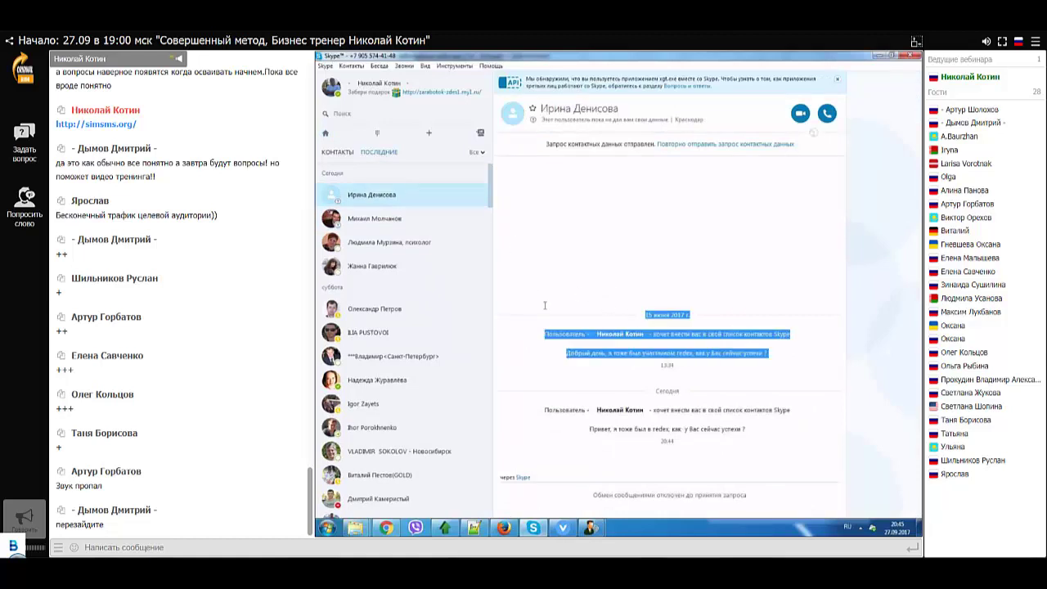
{"action": "left_click", "coordinate": [385, 218]}
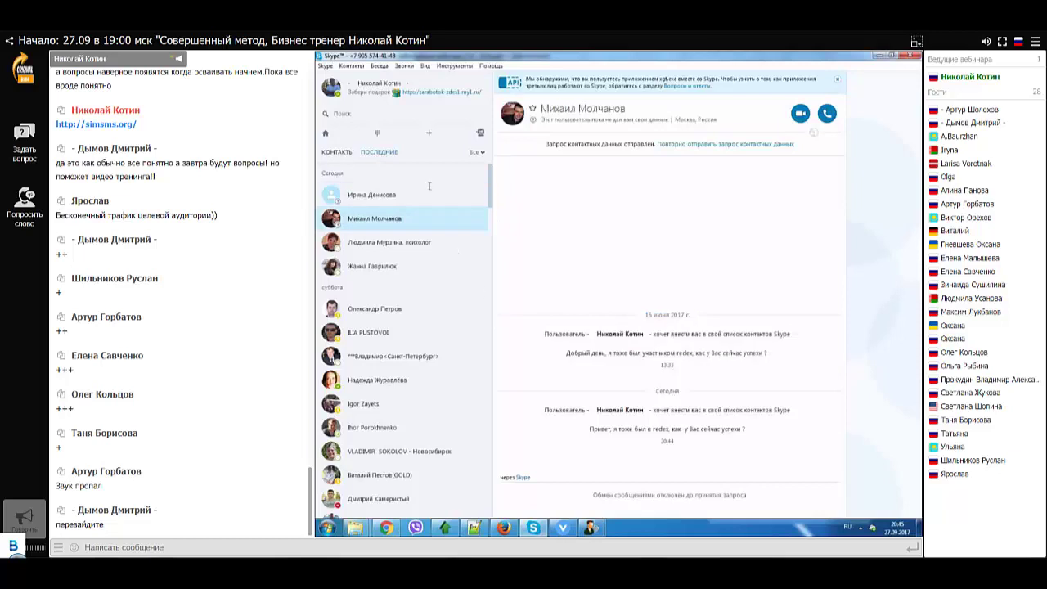
{"action": "key", "text": "Up"}
{"action": "key", "text": "Down"}
{"action": "key", "text": "Up"}
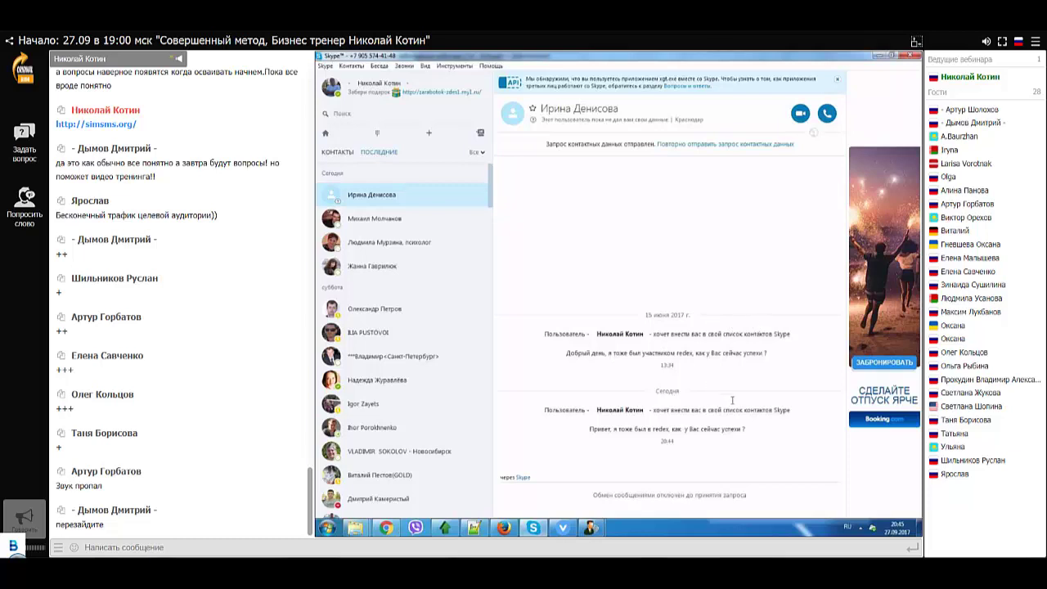
Step: Start a webinar chat message addressed to the host by first name, continuing with "а при добавлении "друзей" в скайпе, мне кажется"
{"action": "left_click", "coordinate": [74, 547]}
{"action": "left_click", "coordinate": [86, 548]}
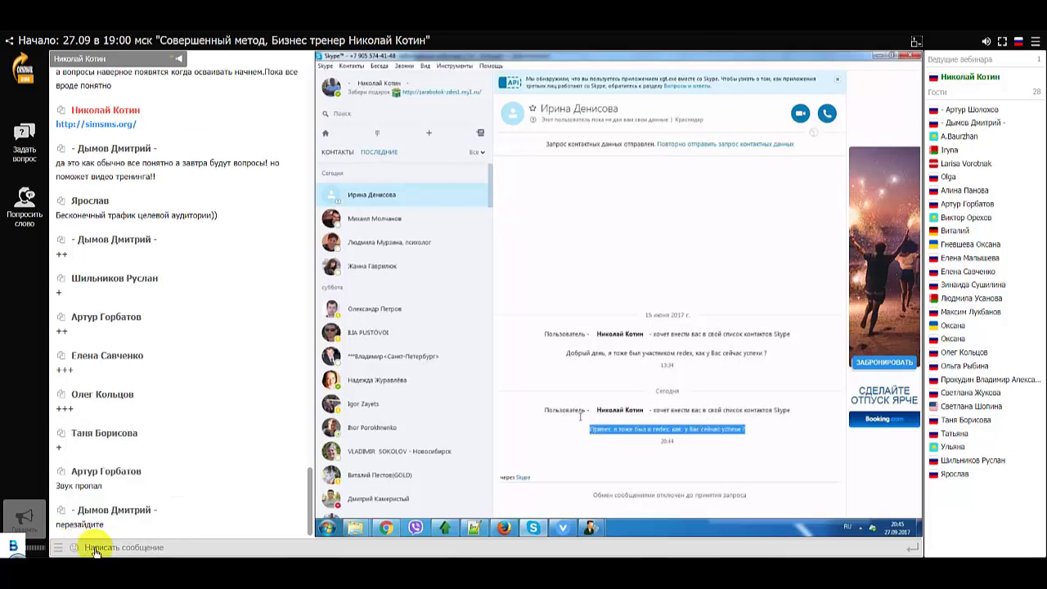
{"action": "type", "text": "Ну"}
{"action": "type", "text": "ког"}
{"action": "type", "text": "ай,"}
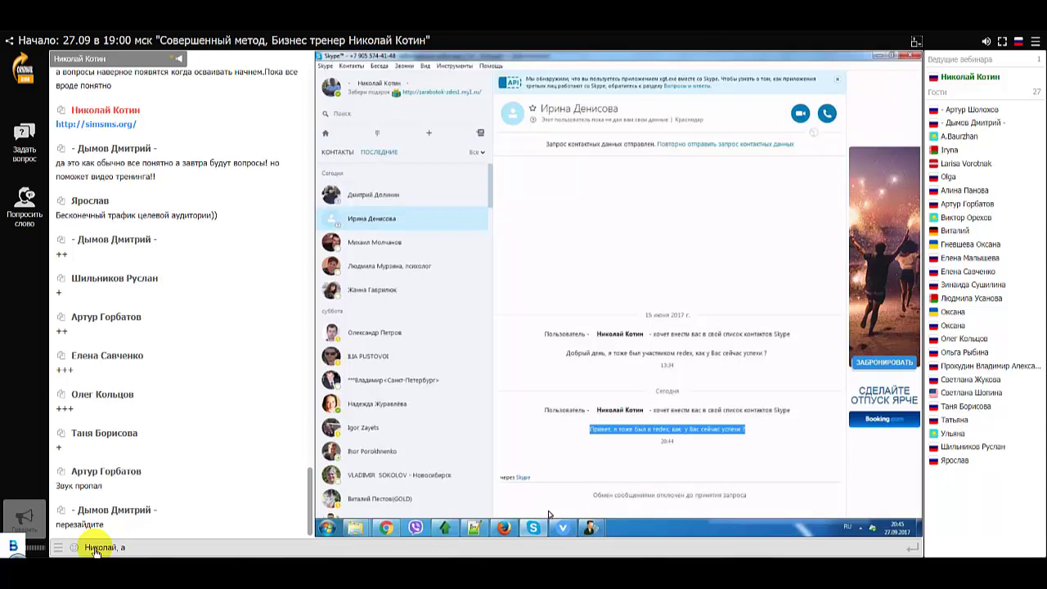
{"action": "type", "text": "а при ддбавлении ко"}
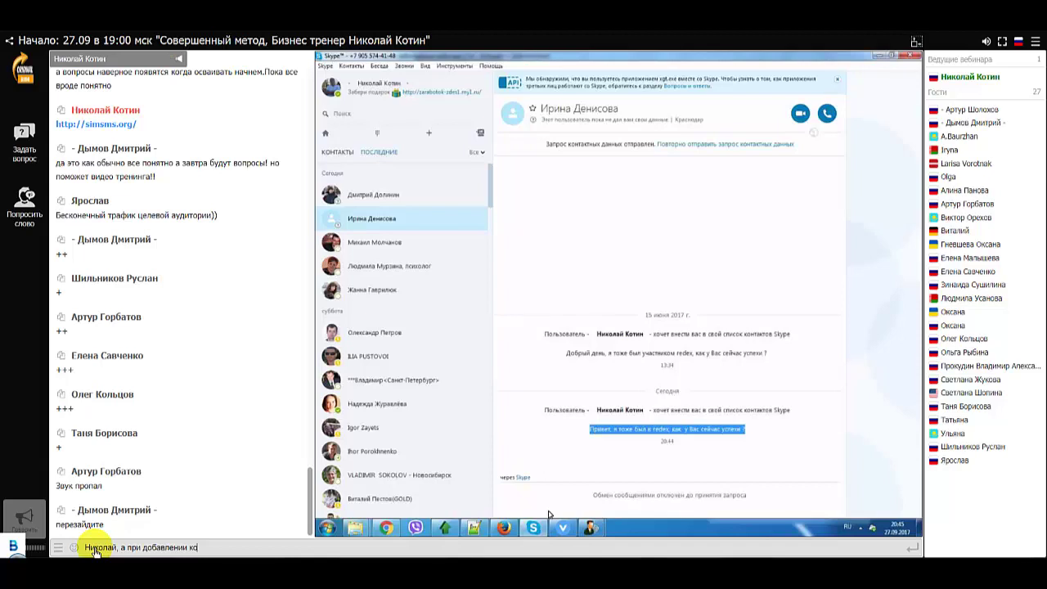
{"action": "key", "text": "BackSpace"}
{"action": "key", "text": "BackSpace"}
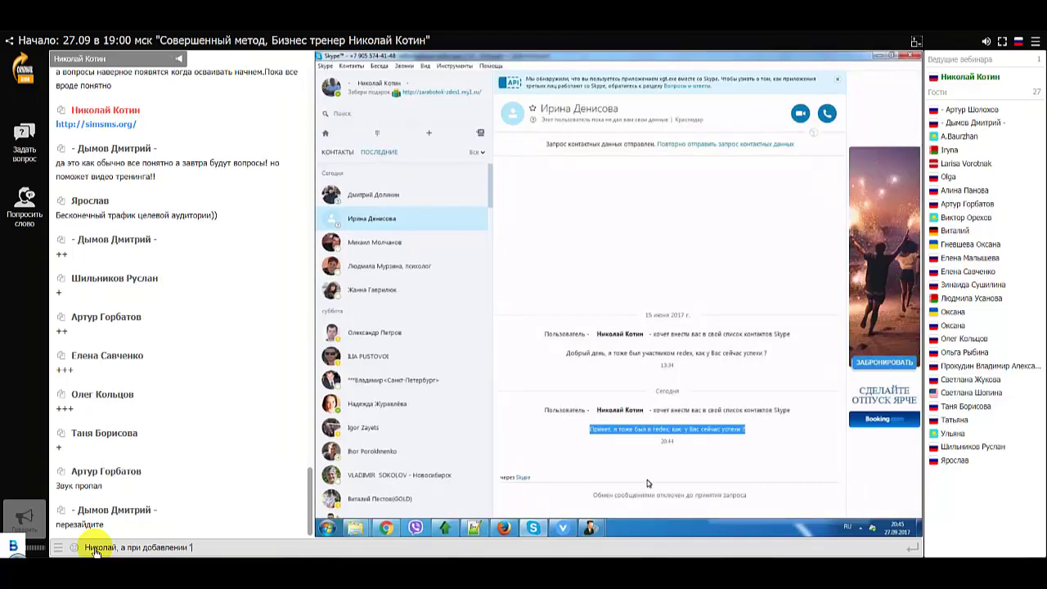
{"action": "type", "text": "\"друзей\""}
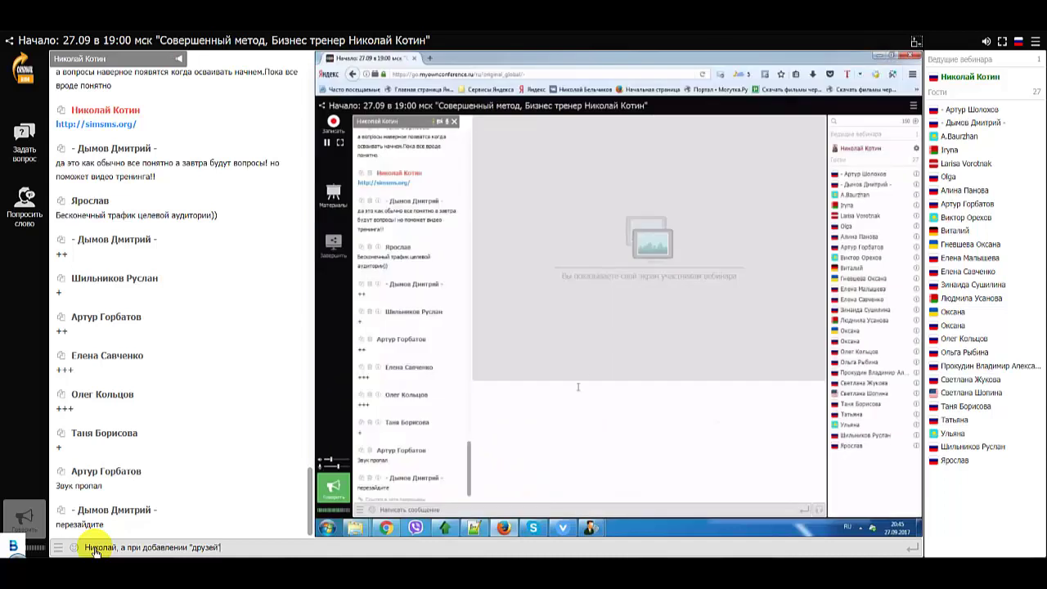
{"action": "type", "text": " в скайпе, мне кажется"}
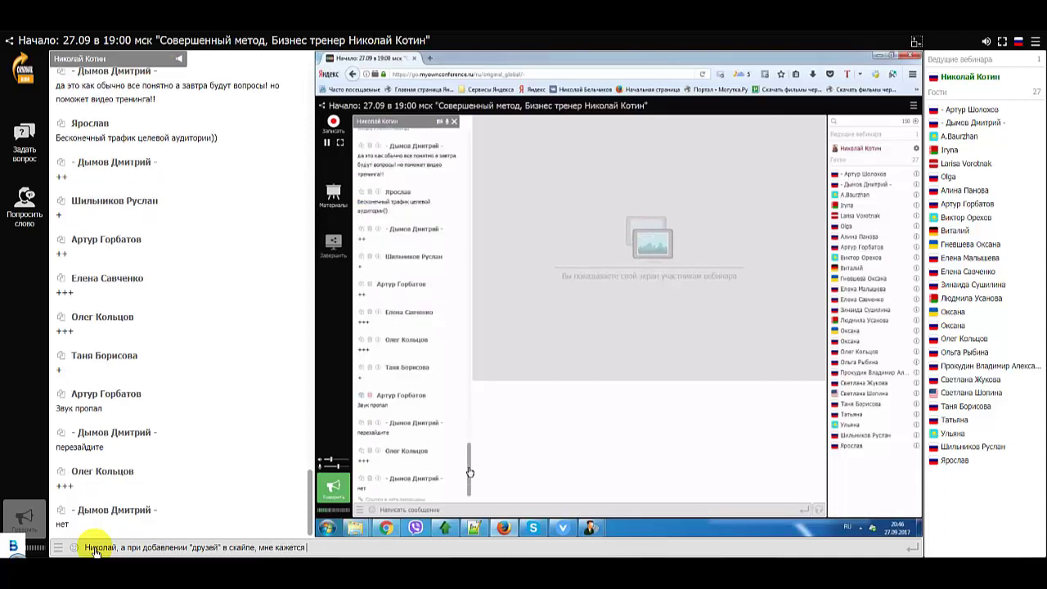
Step: Complete the chat message with "MLBot более корректно работает. Он повторные запросы к одним и тем же контактам отбрасывает" and send it
{"action": "type", "text": " MLB"}
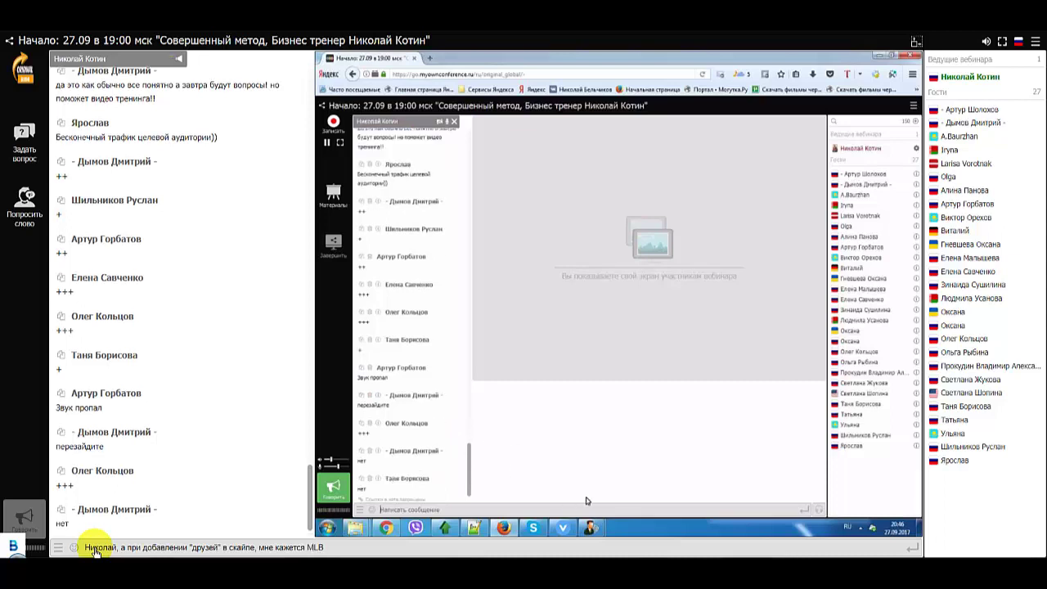
{"action": "type", "text": "of"}
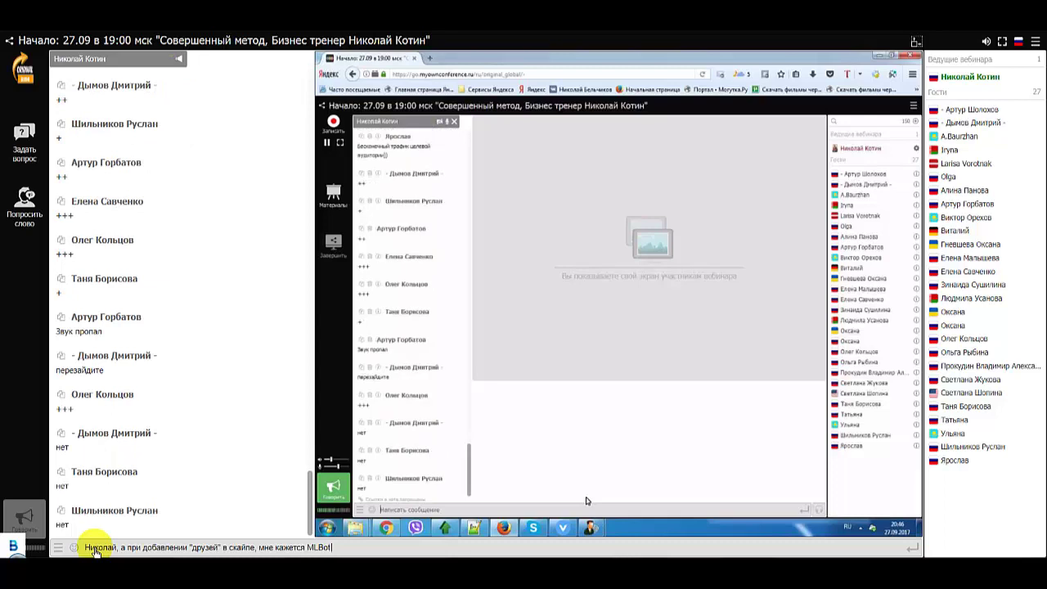
{"action": "type", "text": " более к"}
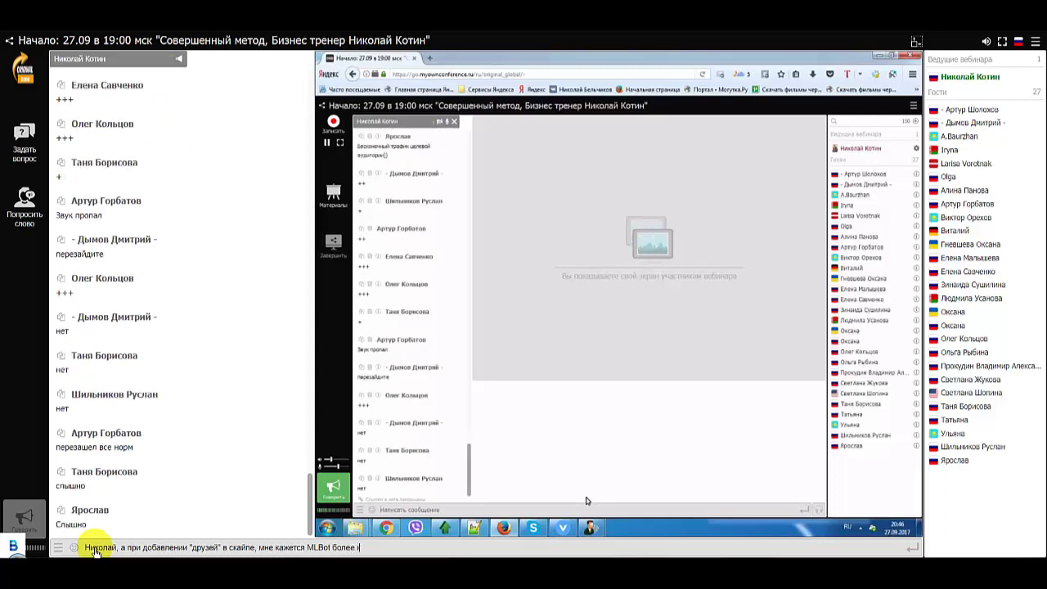
{"action": "type", "text": "оррентно"}
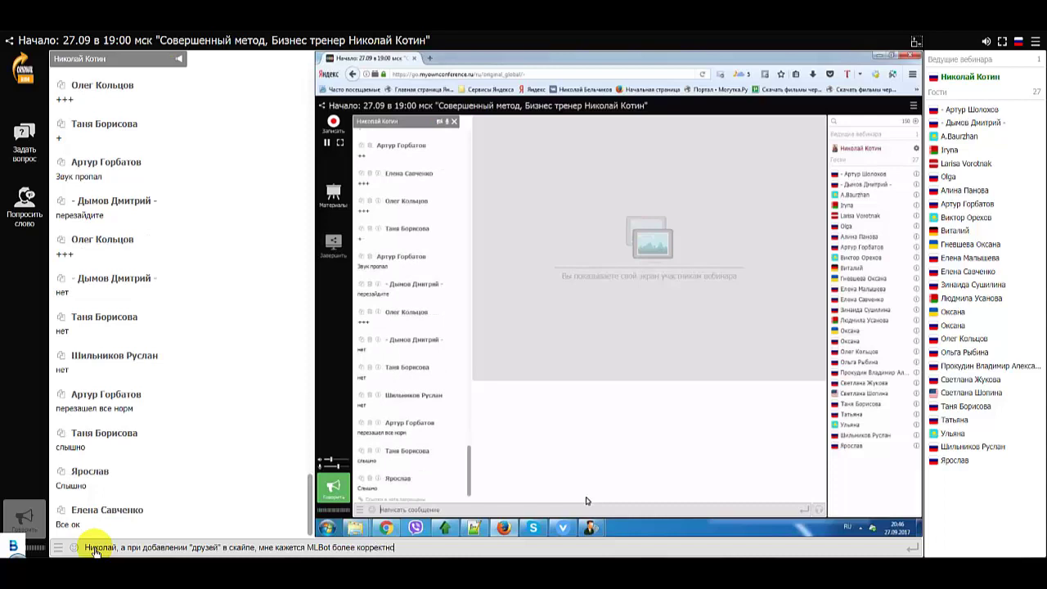
{"action": "type", "text": " работает. Он поеторн"}
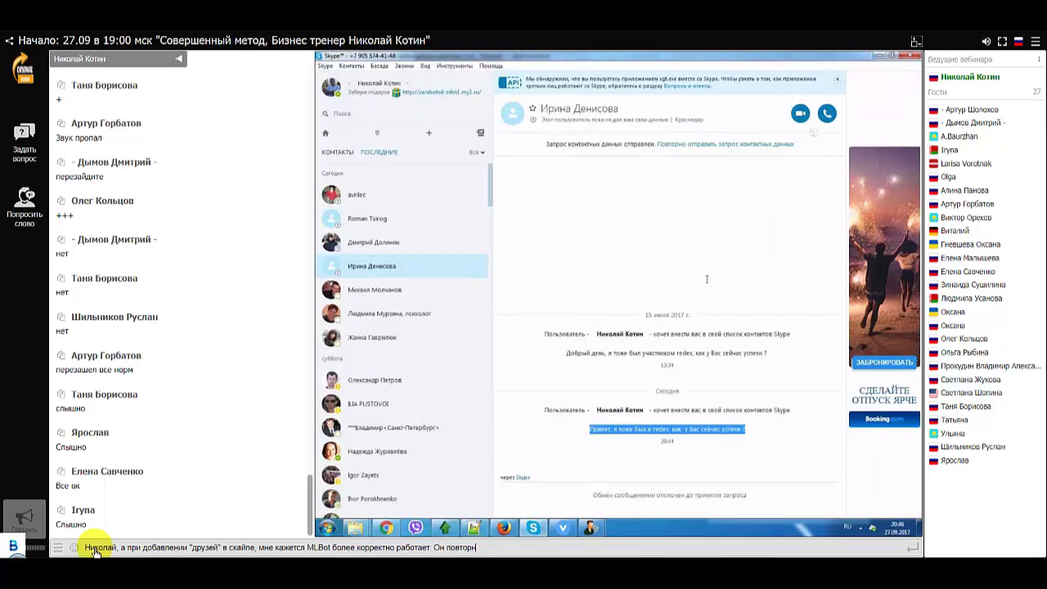
{"action": "type", "text": "ые запросы к"}
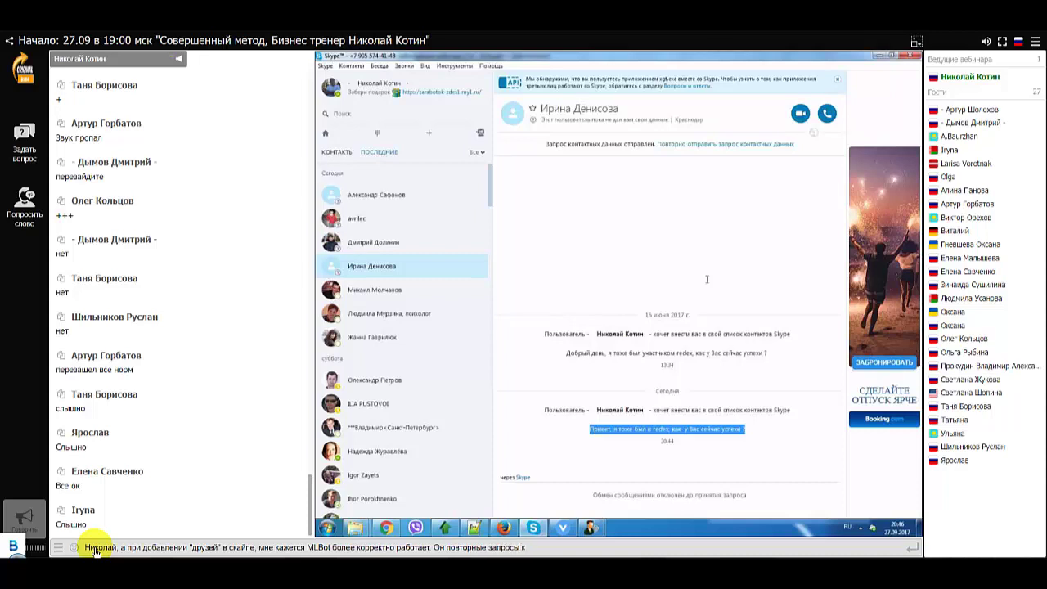
{"action": "type", "text": " одним и тем же"}
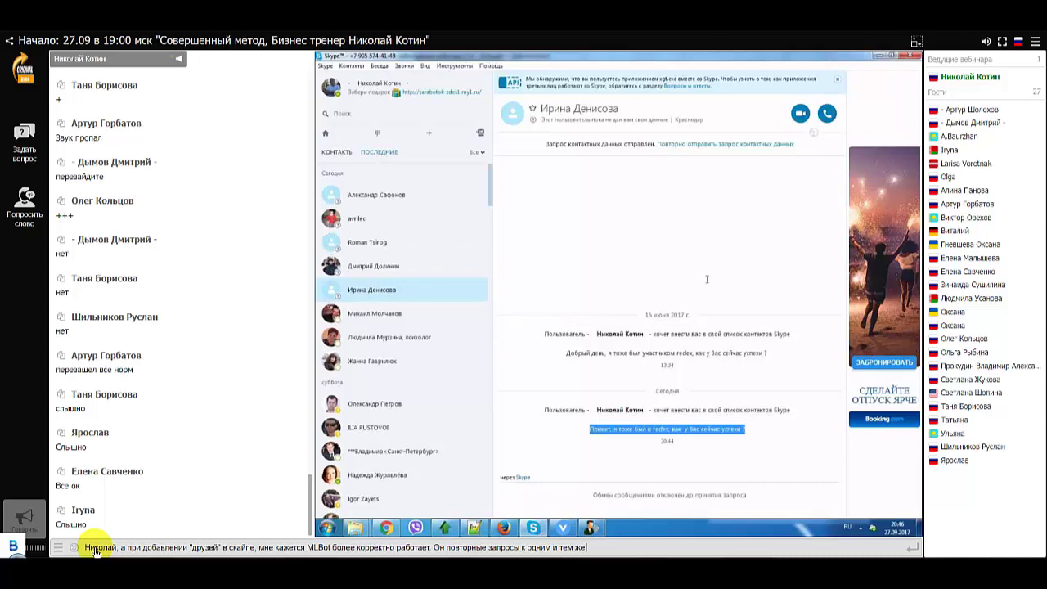
{"action": "type", "text": "контактам отпрасывает"}
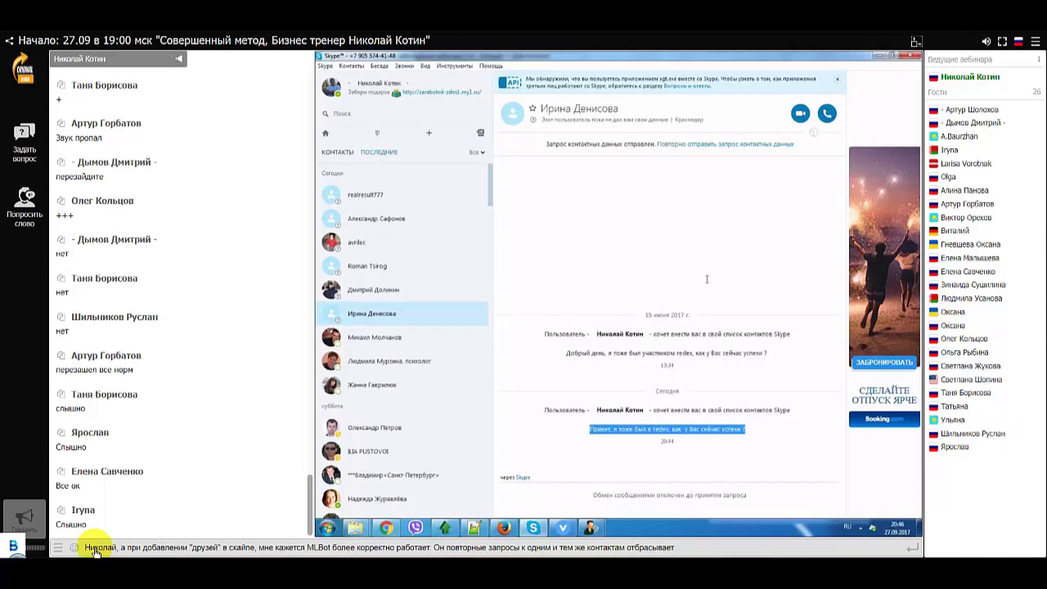
{"action": "key", "text": "Return"}
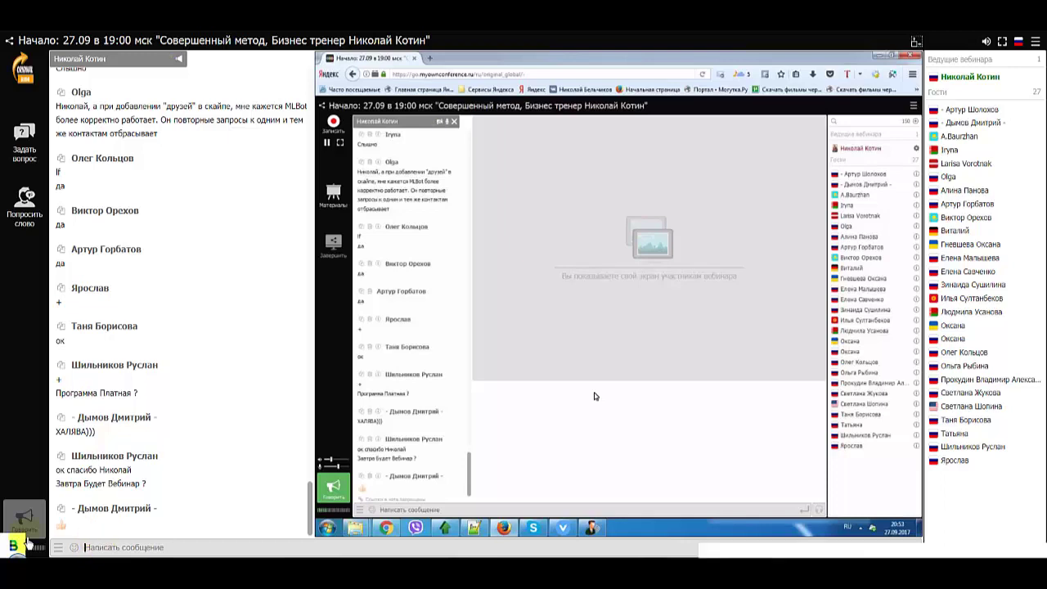
Step: Send a webinar chat message with three thumbs-up emojis followed by "Спасибо! Всё понятно!"
{"action": "left_click", "coordinate": [74, 547]}
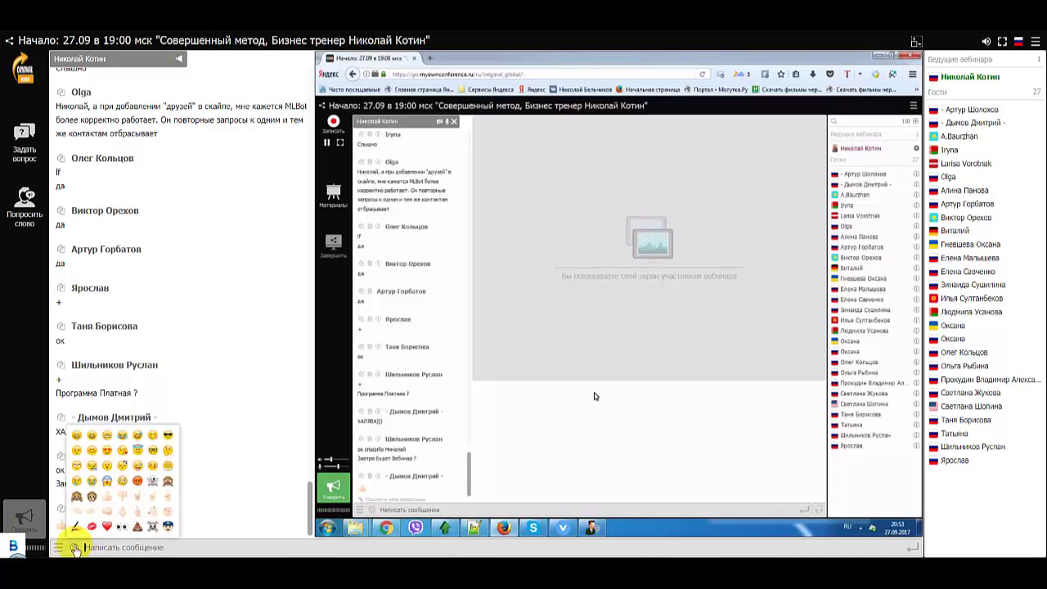
{"action": "left_click", "coordinate": [108, 501]}
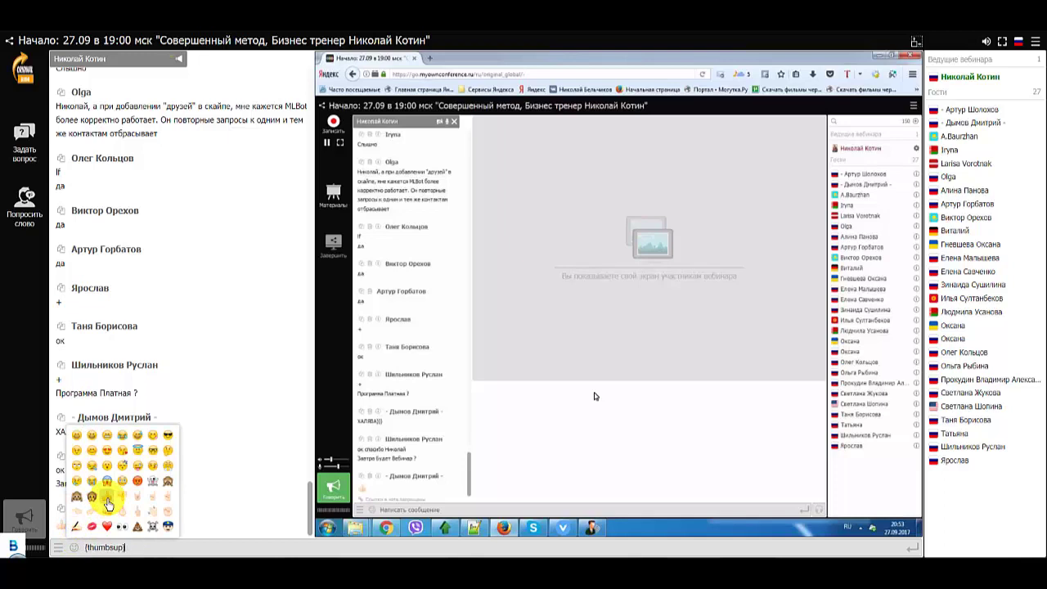
{"action": "left_click", "coordinate": [108, 501]}
{"action": "left_click", "coordinate": [108, 501]}
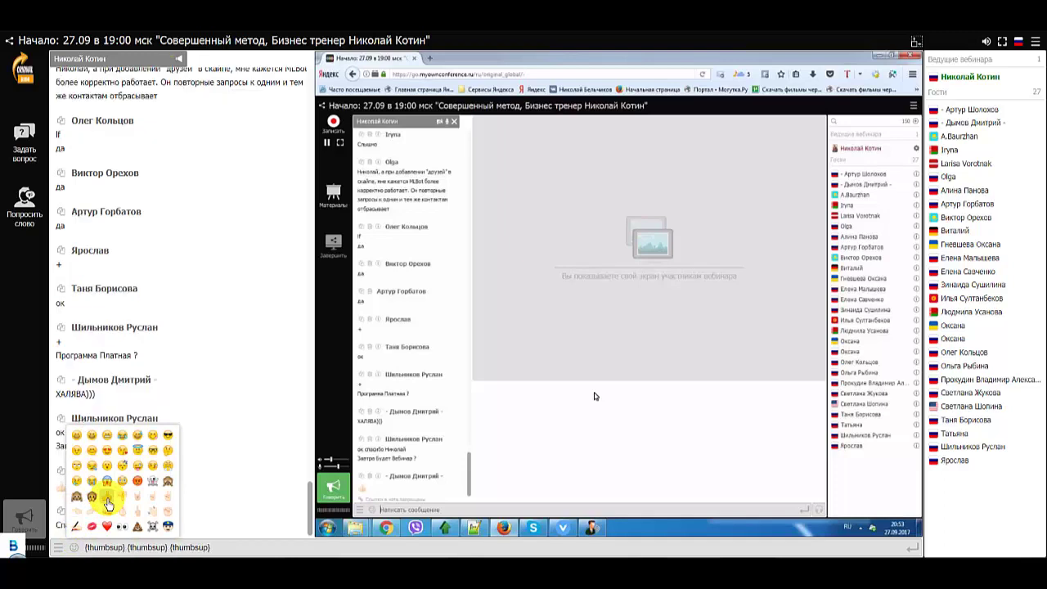
{"action": "type", "text": "Спа"}
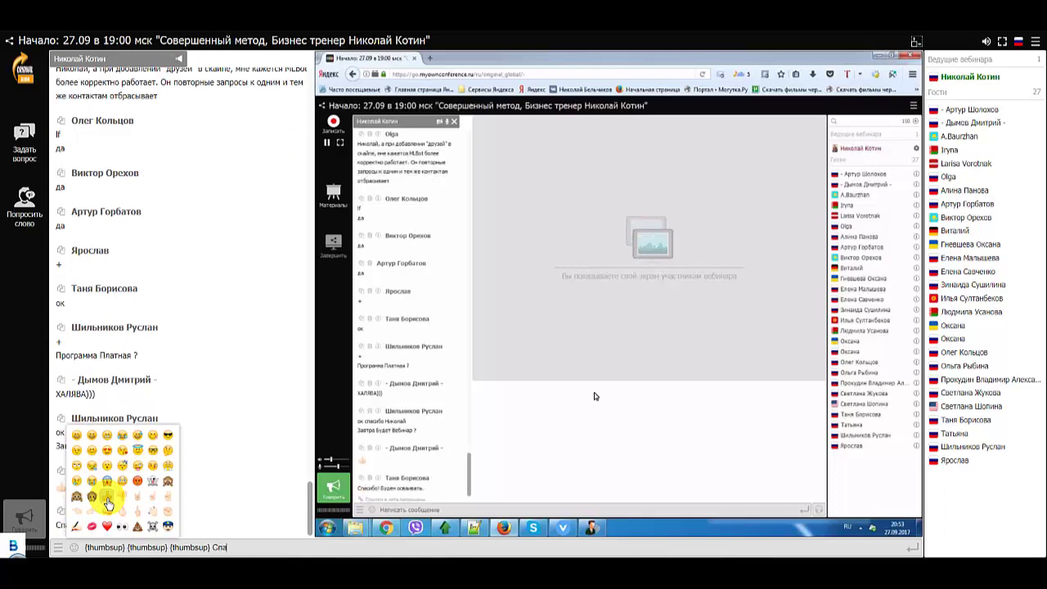
{"action": "type", "text": "сибо"}
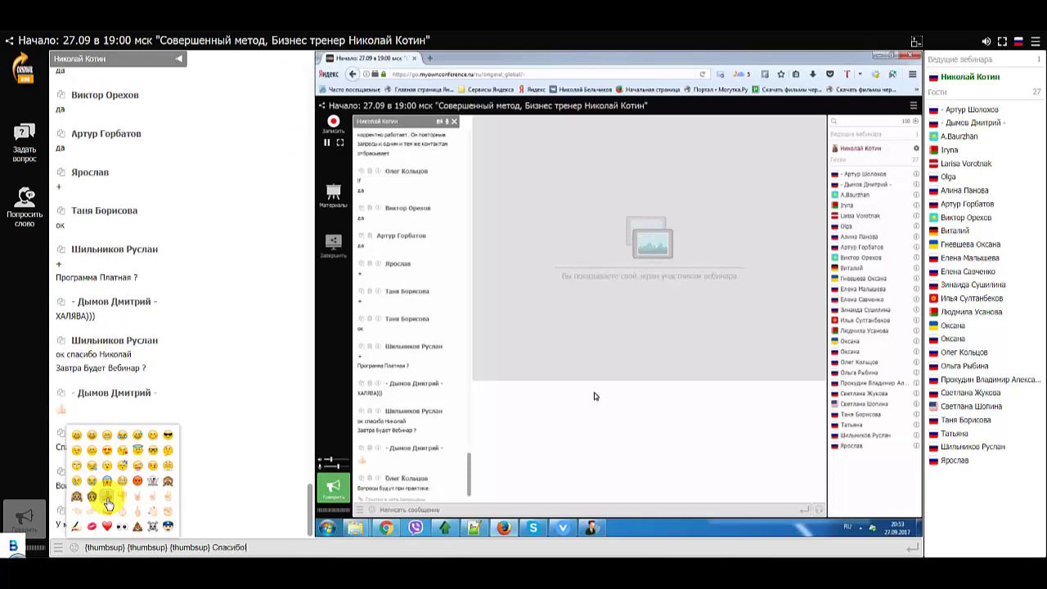
{"action": "type", "text": "! Вс"}
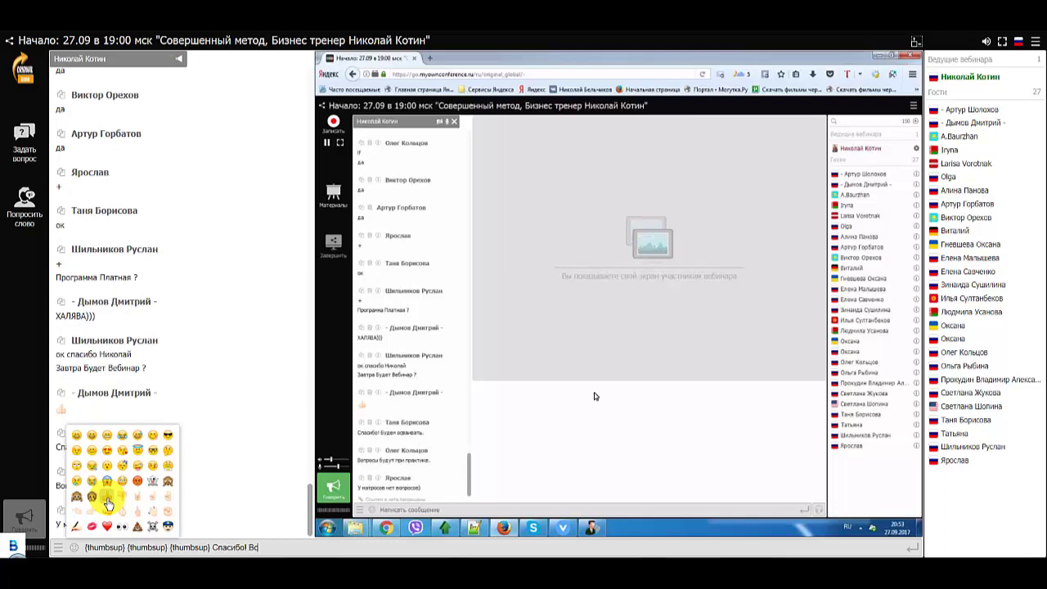
{"action": "type", "text": "е пад"}
{"action": "key", "text": "BackSpace"}
{"action": "key", "text": "BackSpace"}
{"action": "type", "text": "онятно!"}
{"action": "key", "text": "Return"}
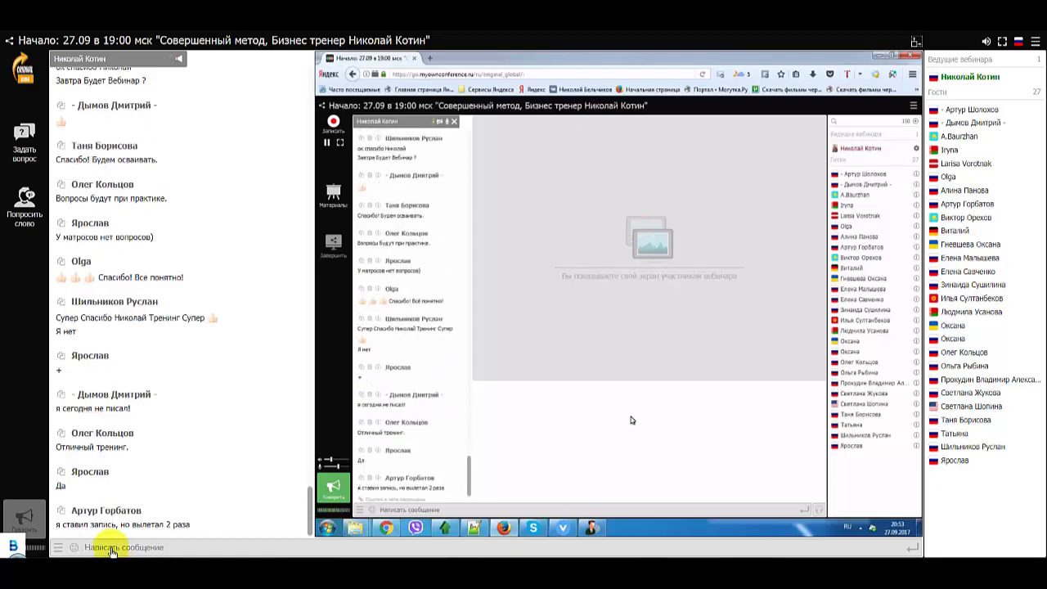
Step: Send the reply "Записала" in the webinar chat
{"action": "type", "text": "Записал"}
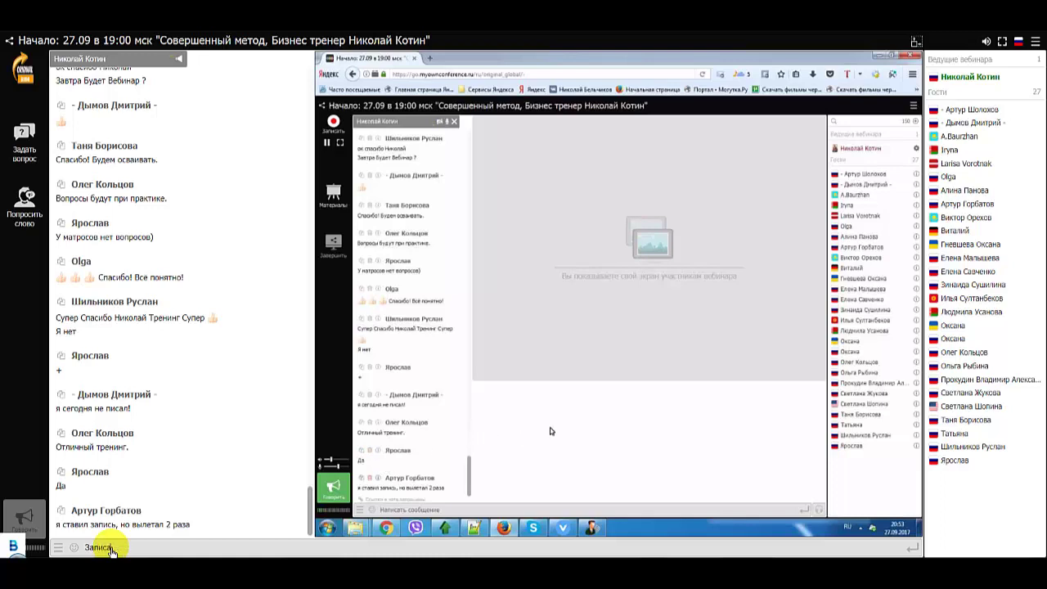
{"action": "type", "text": "а"}
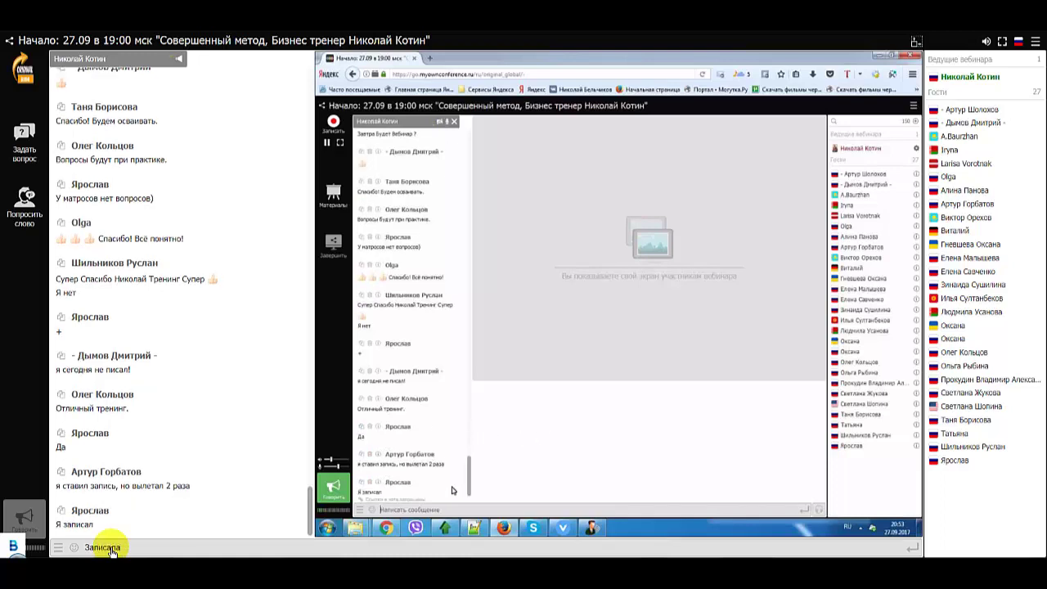
{"action": "key", "text": "Return"}
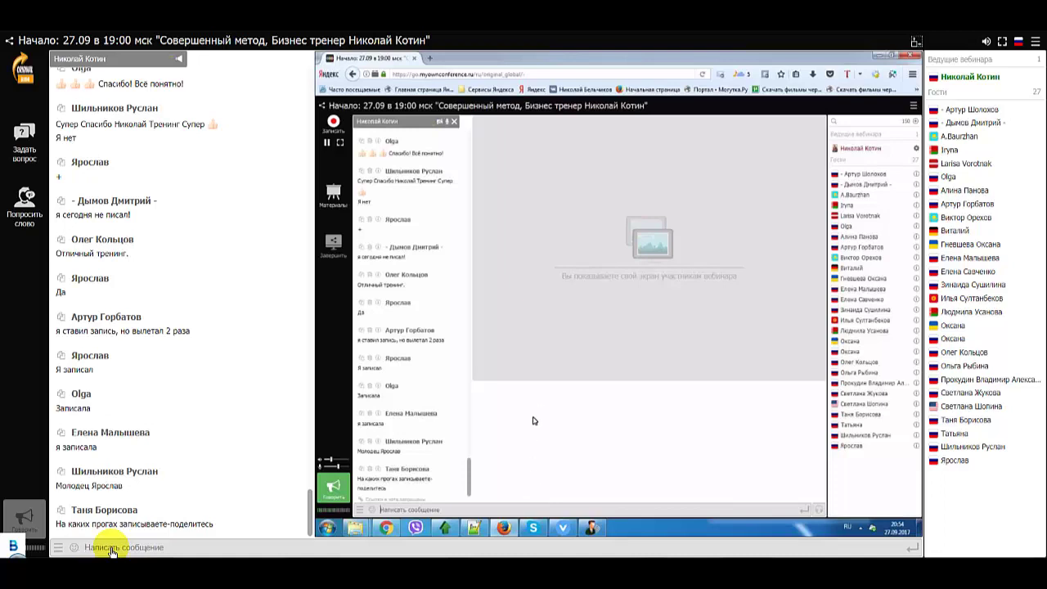
Step: Answer the chat question about recording programs by sending "Камтазия :)"
{"action": "type", "text": "Кам"}
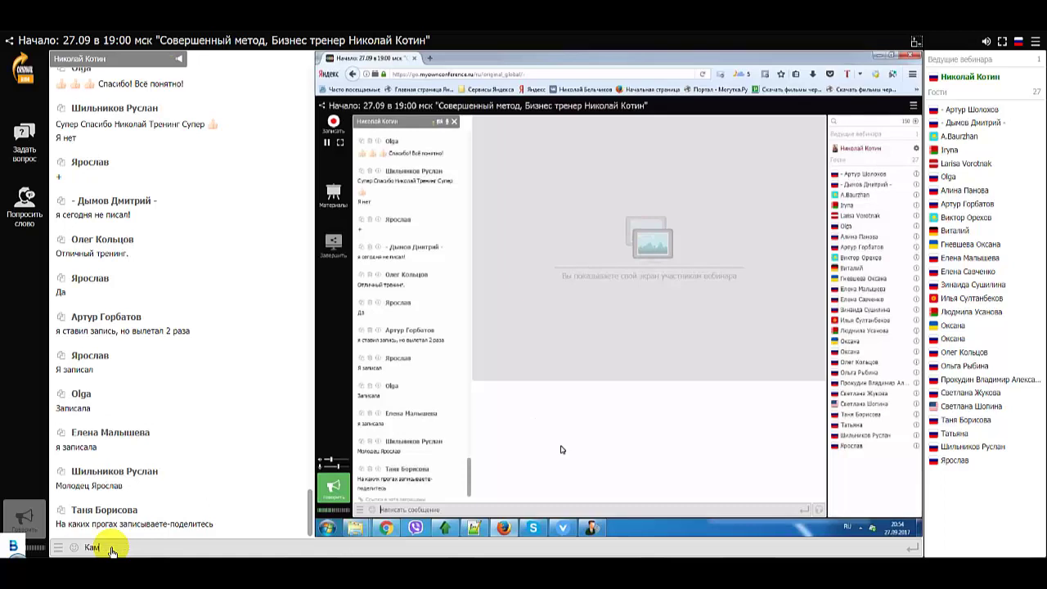
{"action": "type", "text": "тазия"}
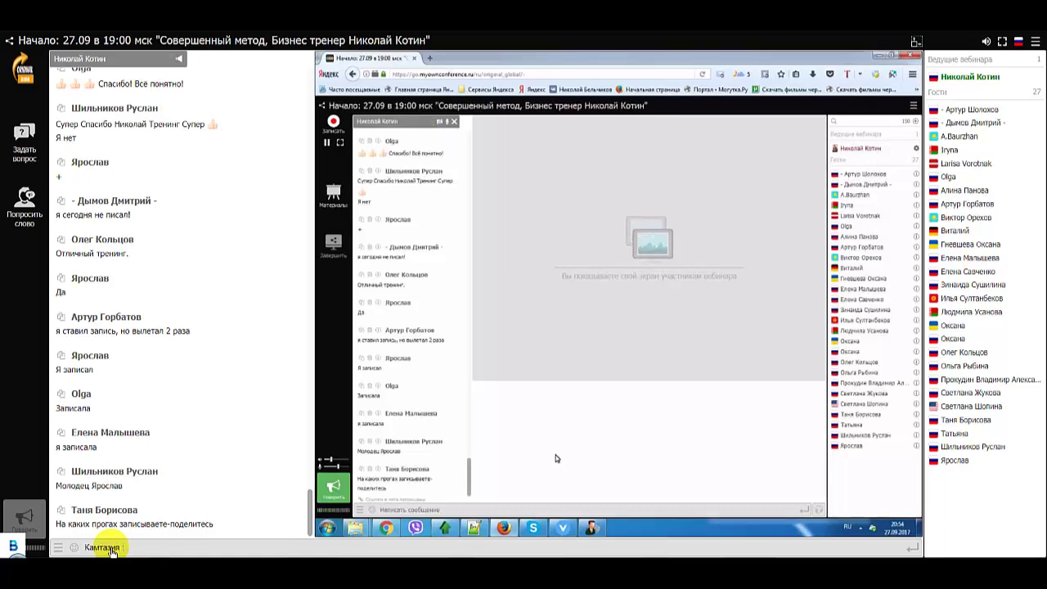
{"action": "key", "text": "Return"}
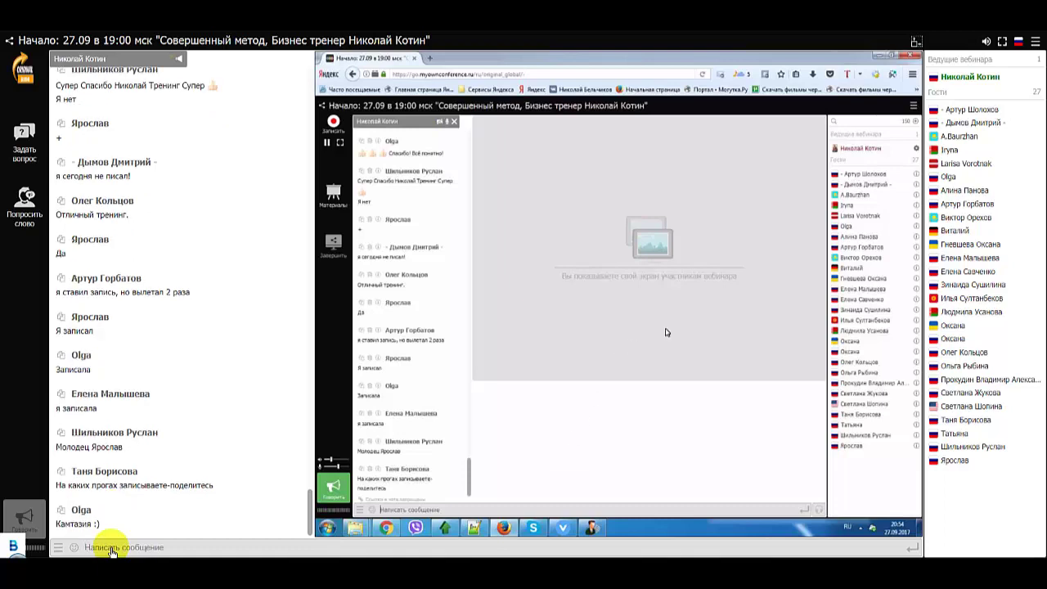
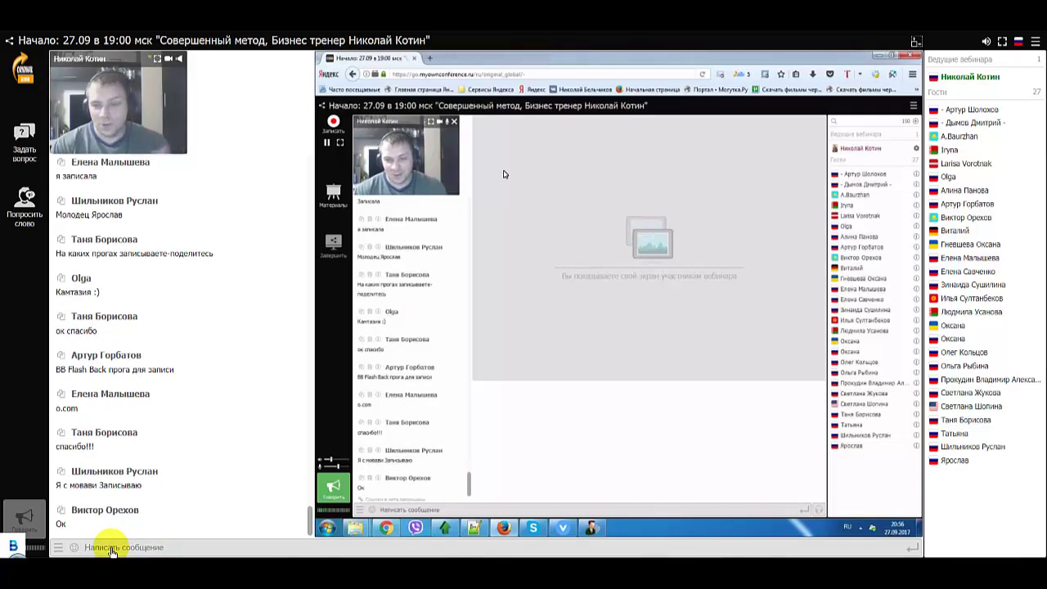
{"action": "left_click", "coordinate": [112, 551]}
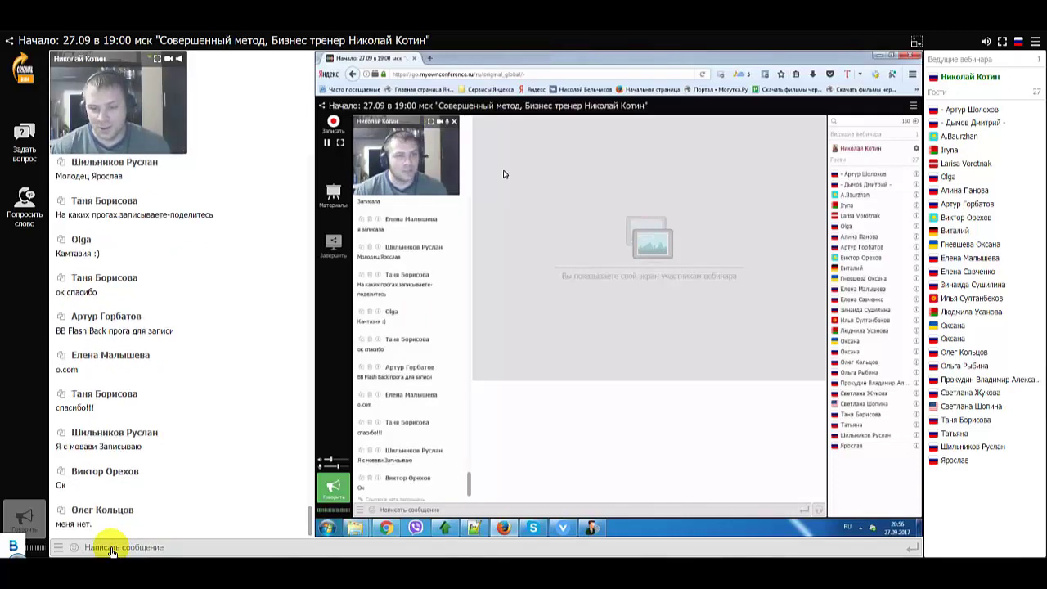